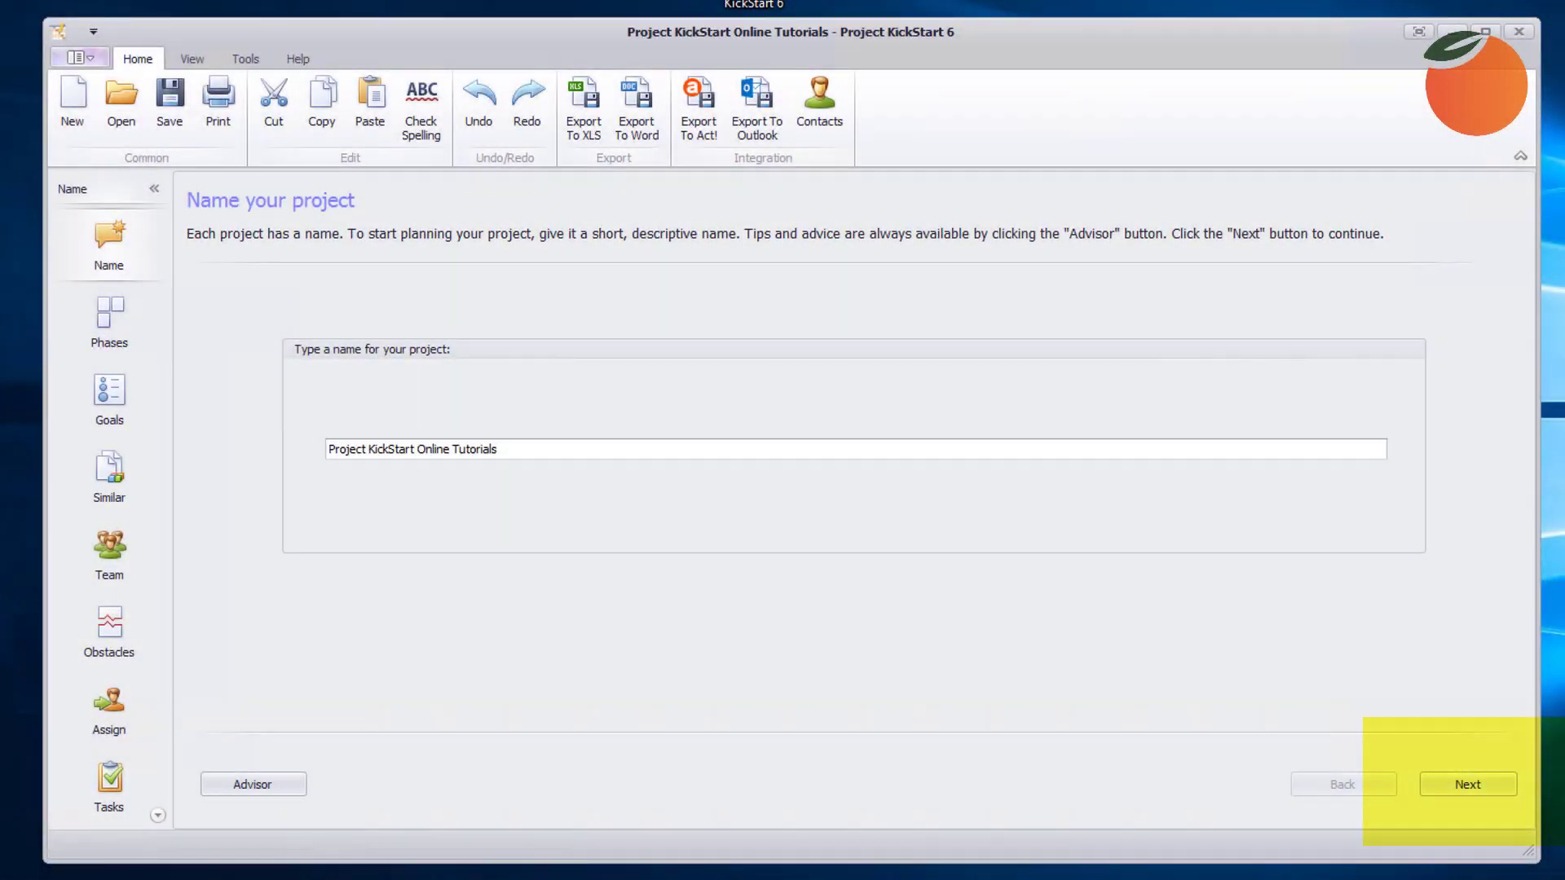
# Step: Name the project 'Project KickStart Online Tutorials' and advance to the Phases step
pyautogui.click(1455, 786)
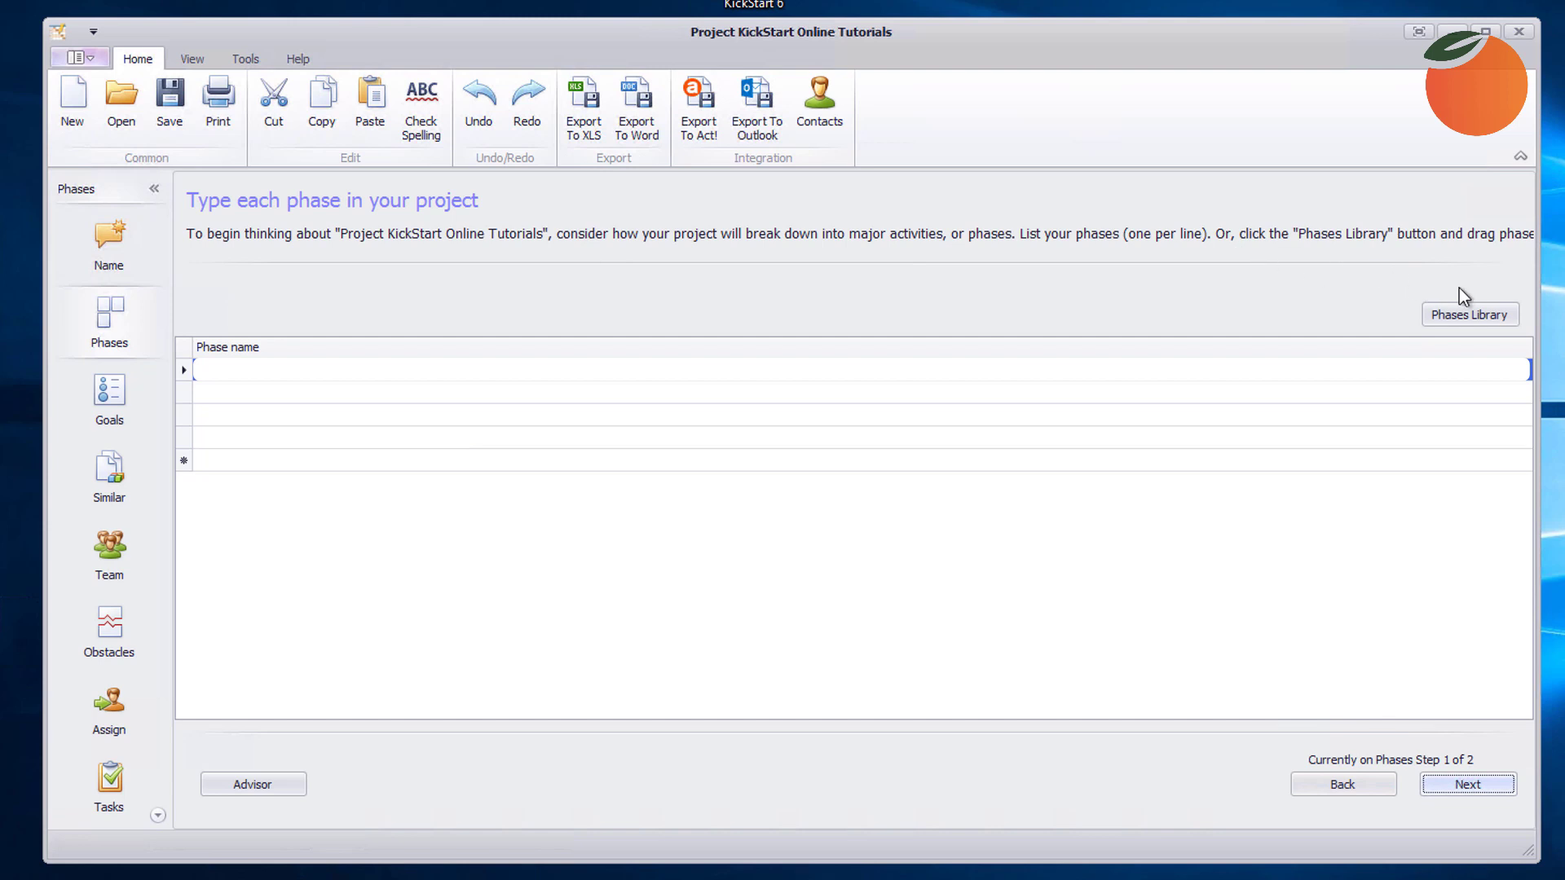
# Step: Open the Phases Library of typical early, middle and final phases
pyautogui.click(1456, 320)
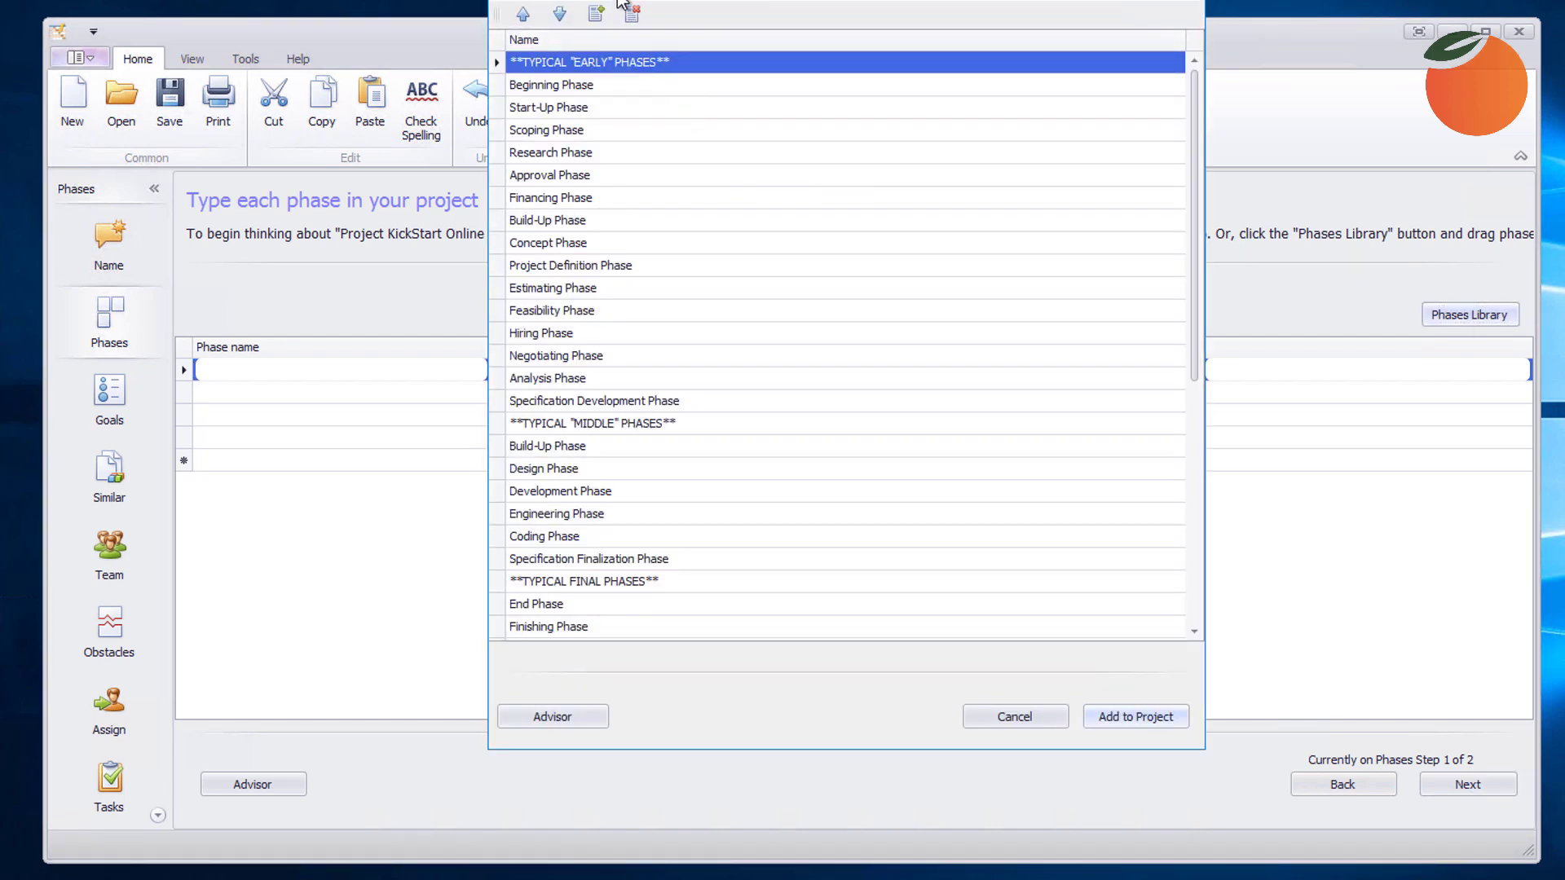
# Step: Drag Project Definition Phase and Development Phase from the library into the phase list, then close it
pyautogui.click(585, 267)
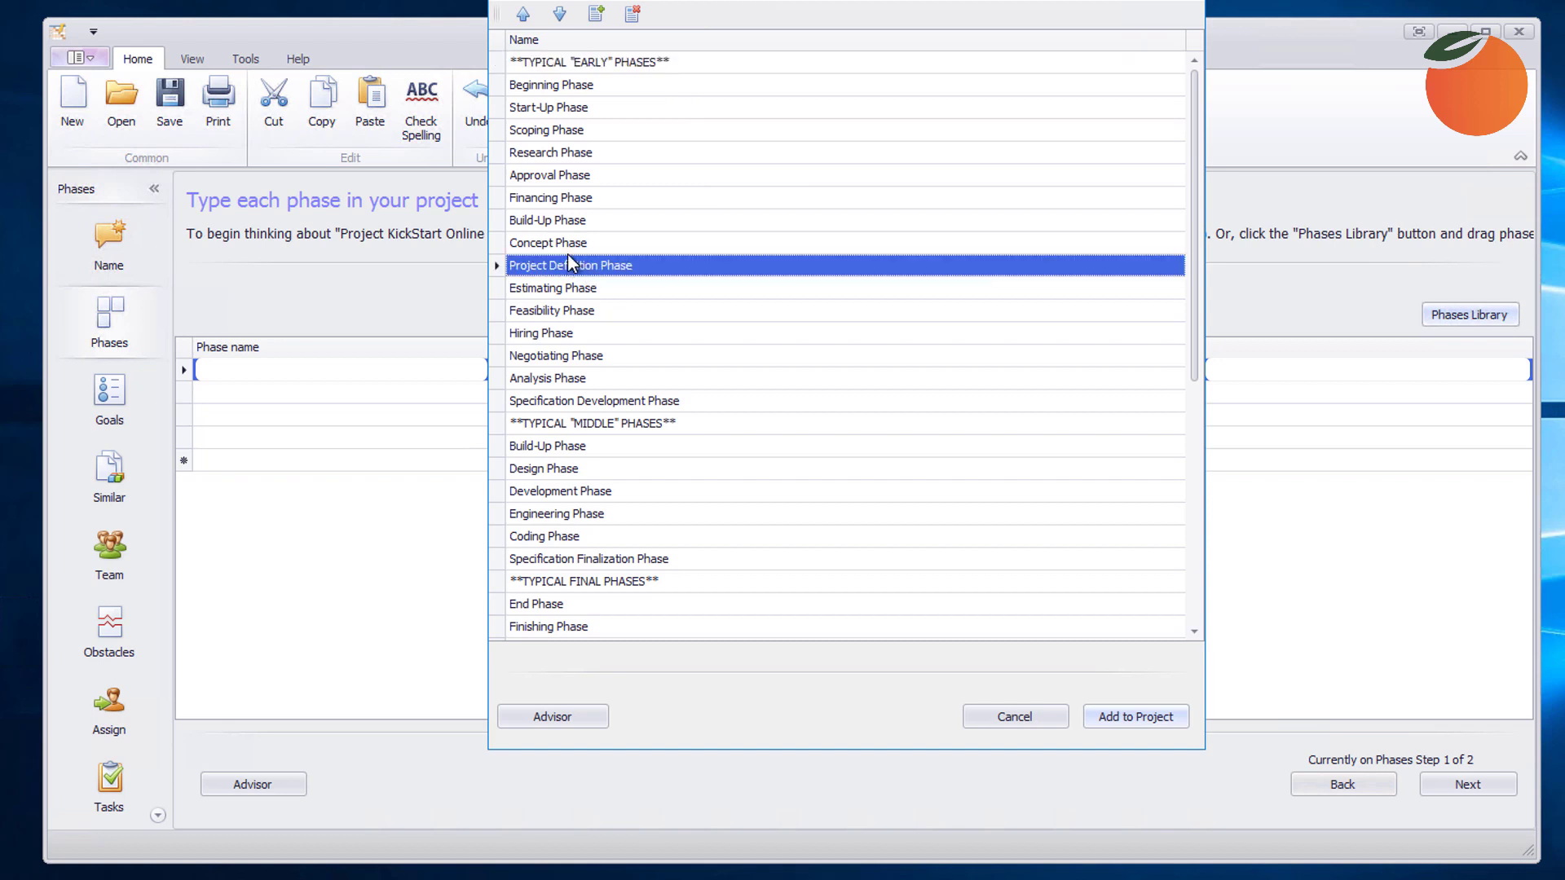
pyautogui.click(567, 253)
pyautogui.moveTo(553, 271); pyautogui.dragTo(355, 424)
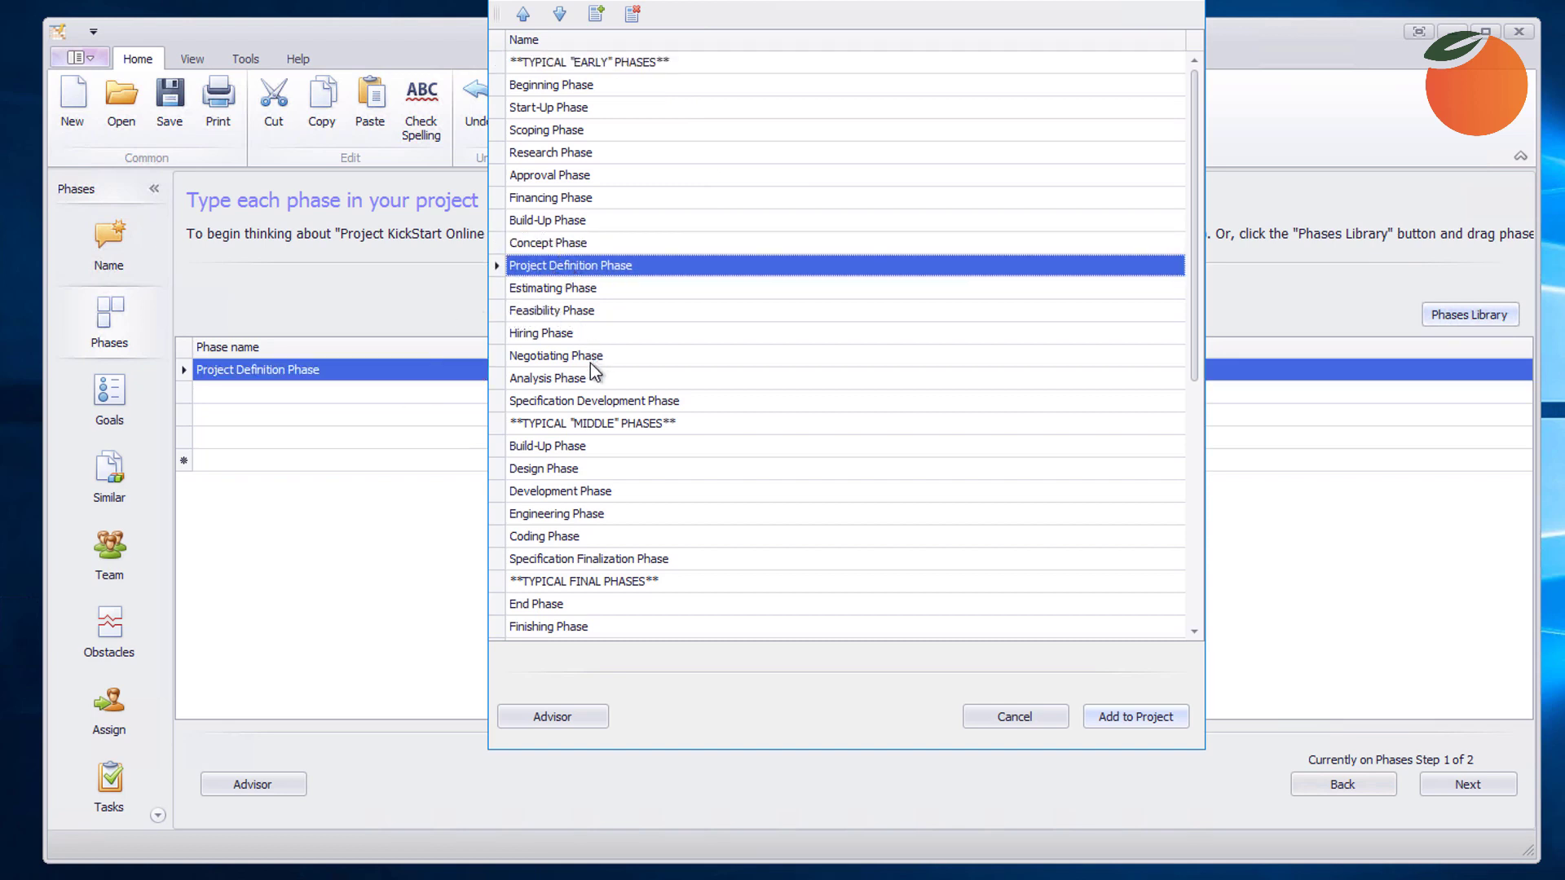
pyautogui.click(541, 495)
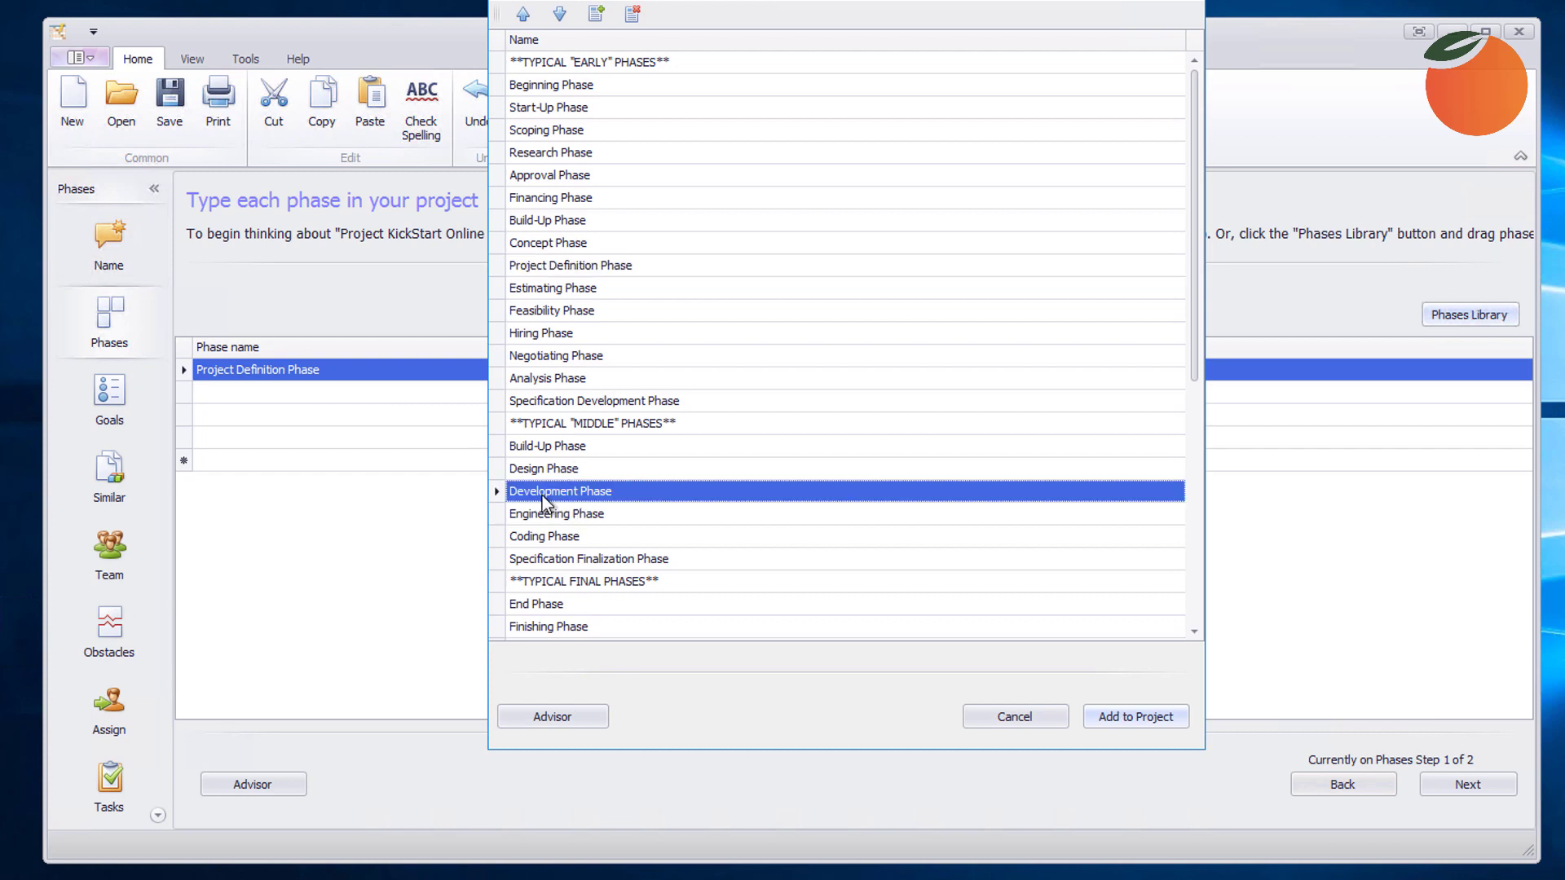
pyautogui.moveTo(541, 495); pyautogui.dragTo(380, 453)
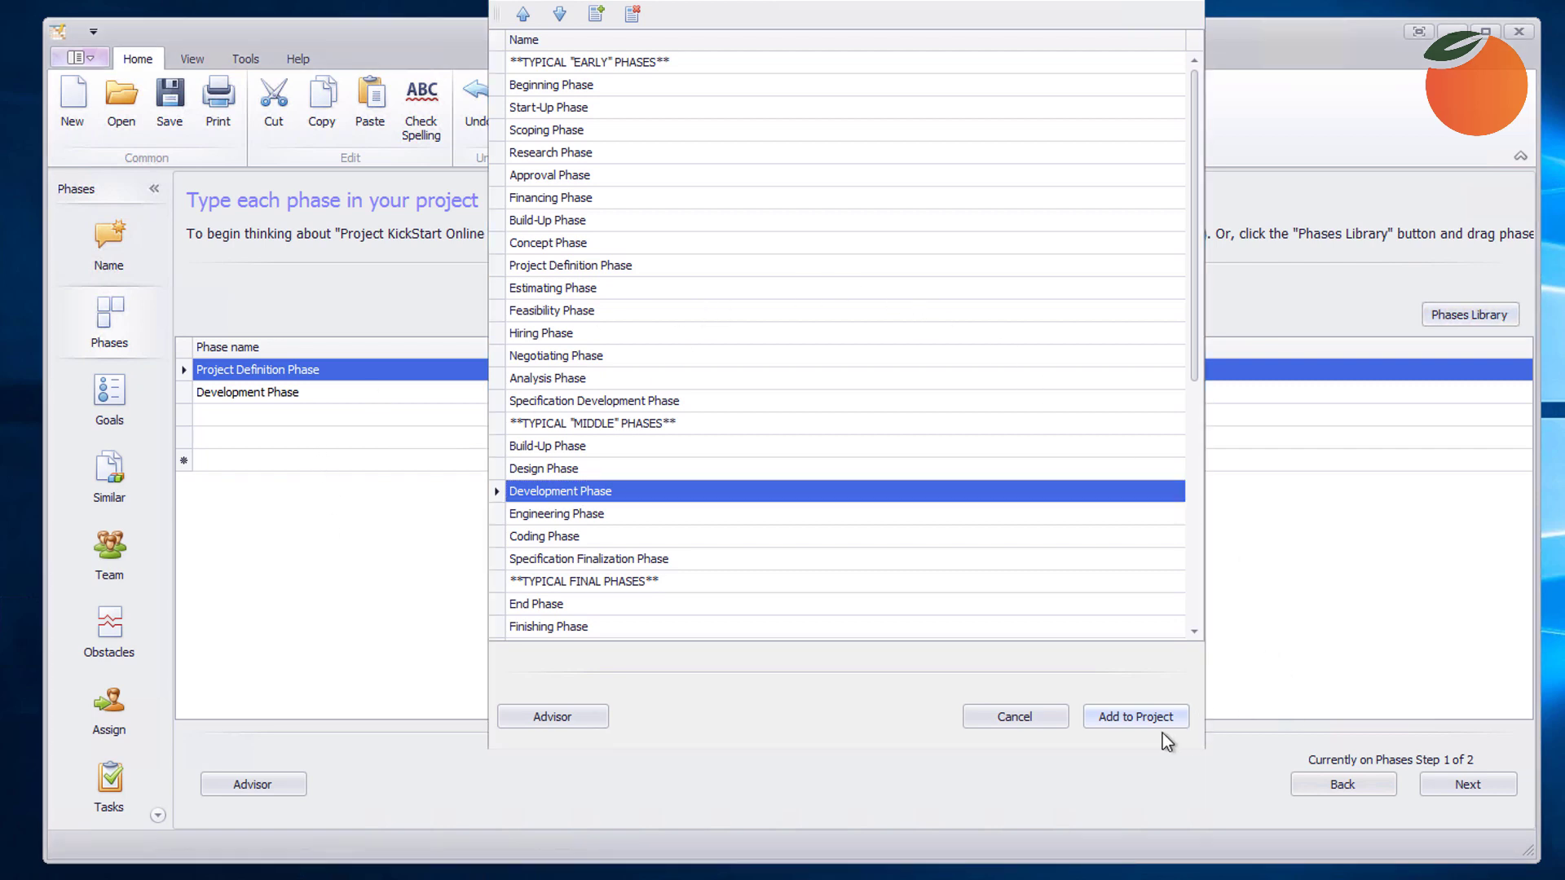
pyautogui.click(1016, 717)
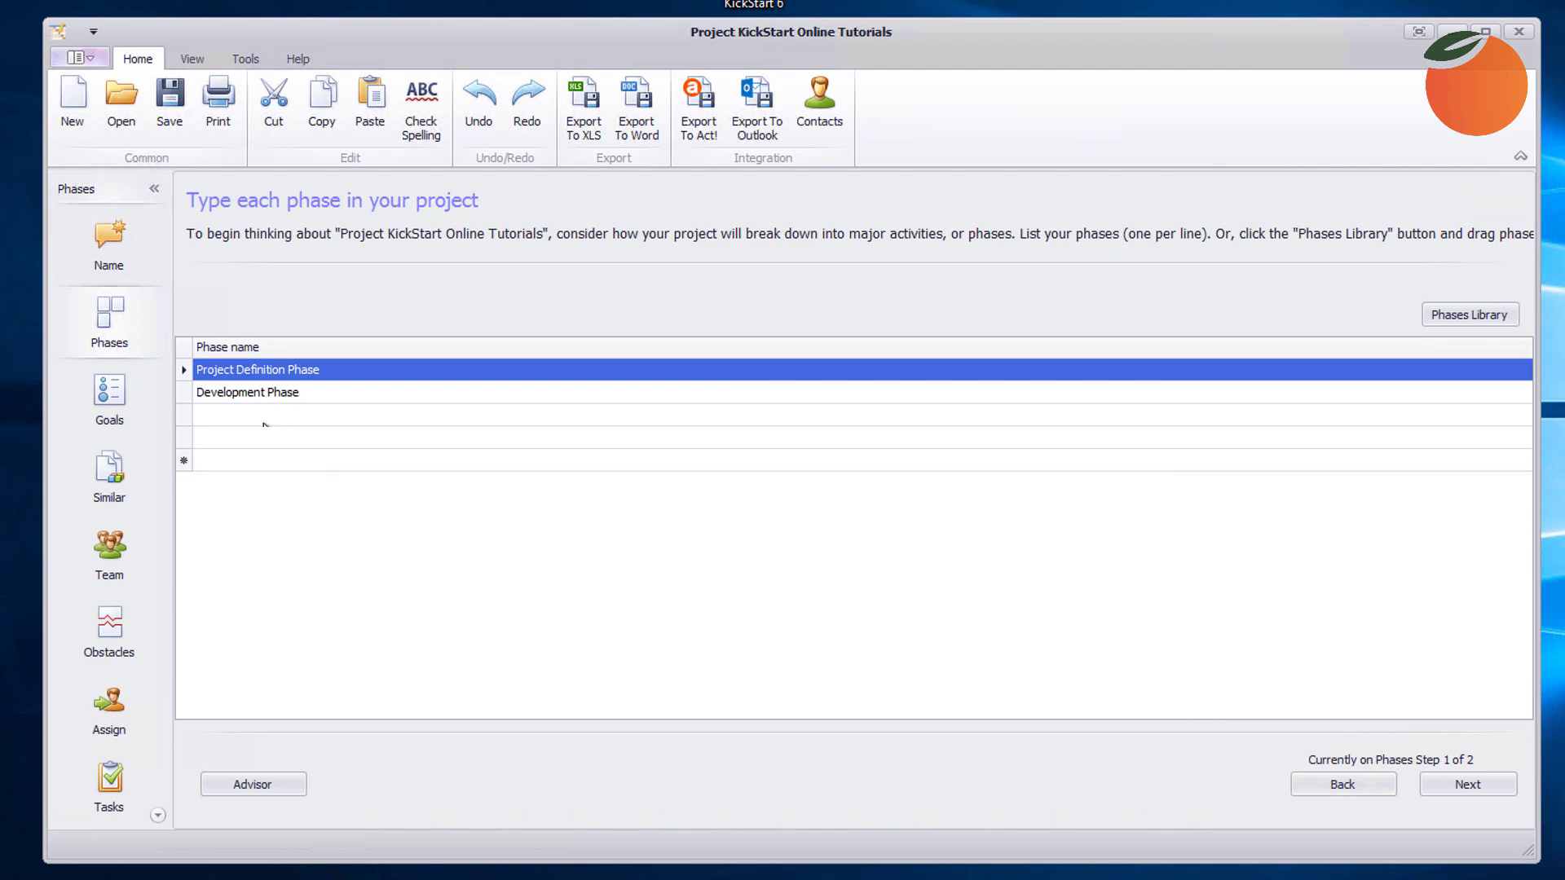
# Step: Enter 'Web Staging Phase' and 'Acquire Consulting Support' as new phase rows
pyautogui.click(306, 417)
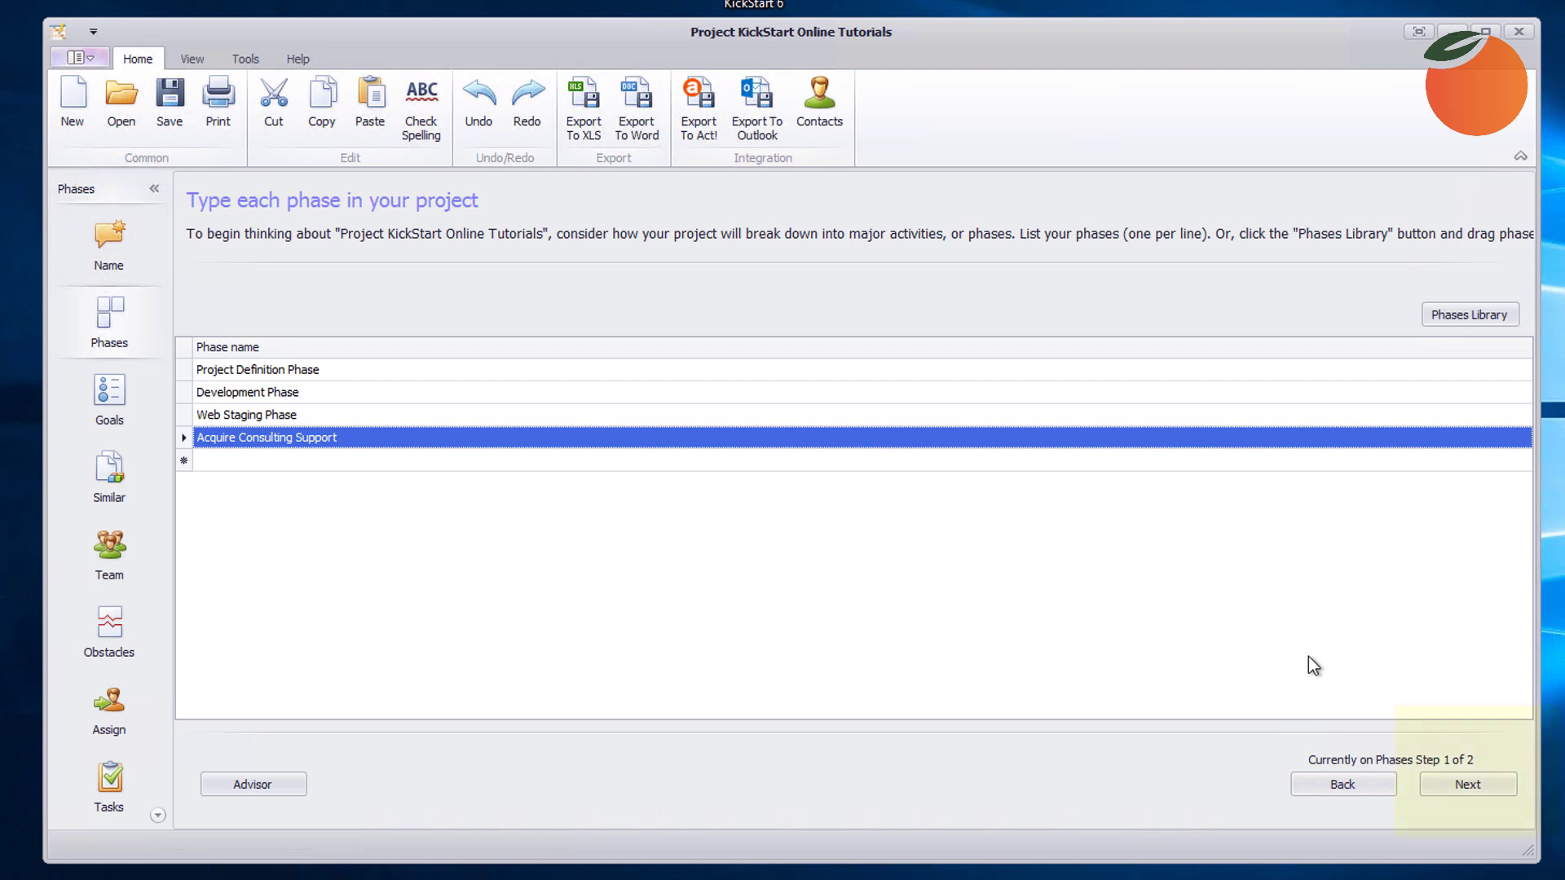
# Step: Under Project Definition Phase, add 'Create Outline of Tutorial Topics' and 'Evaluate Tutorial Development Software A'
pyautogui.click(1449, 786)
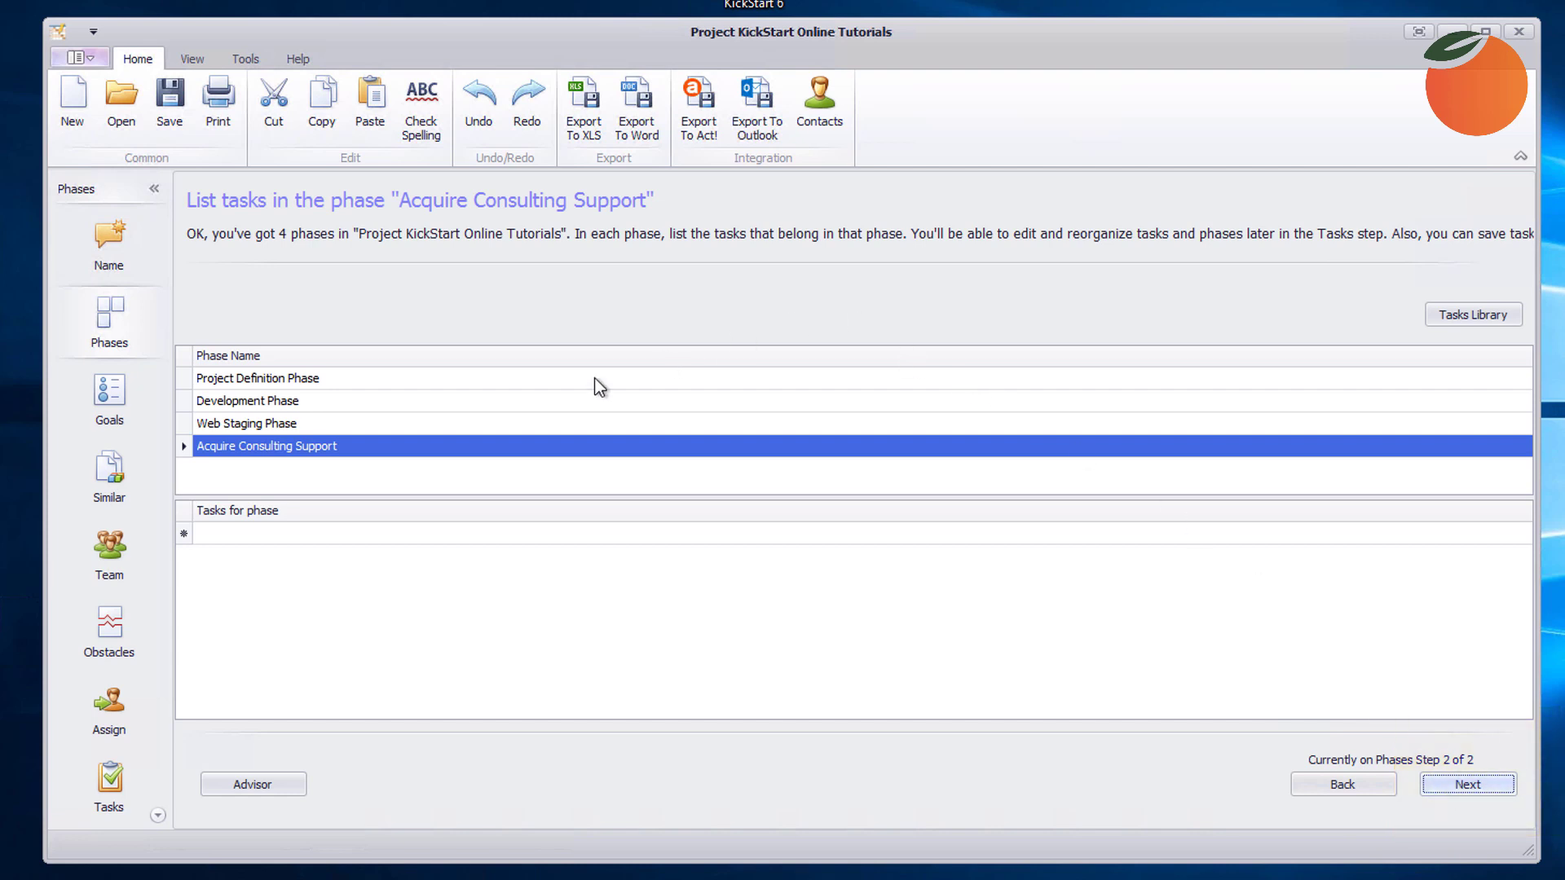
pyautogui.click(285, 380)
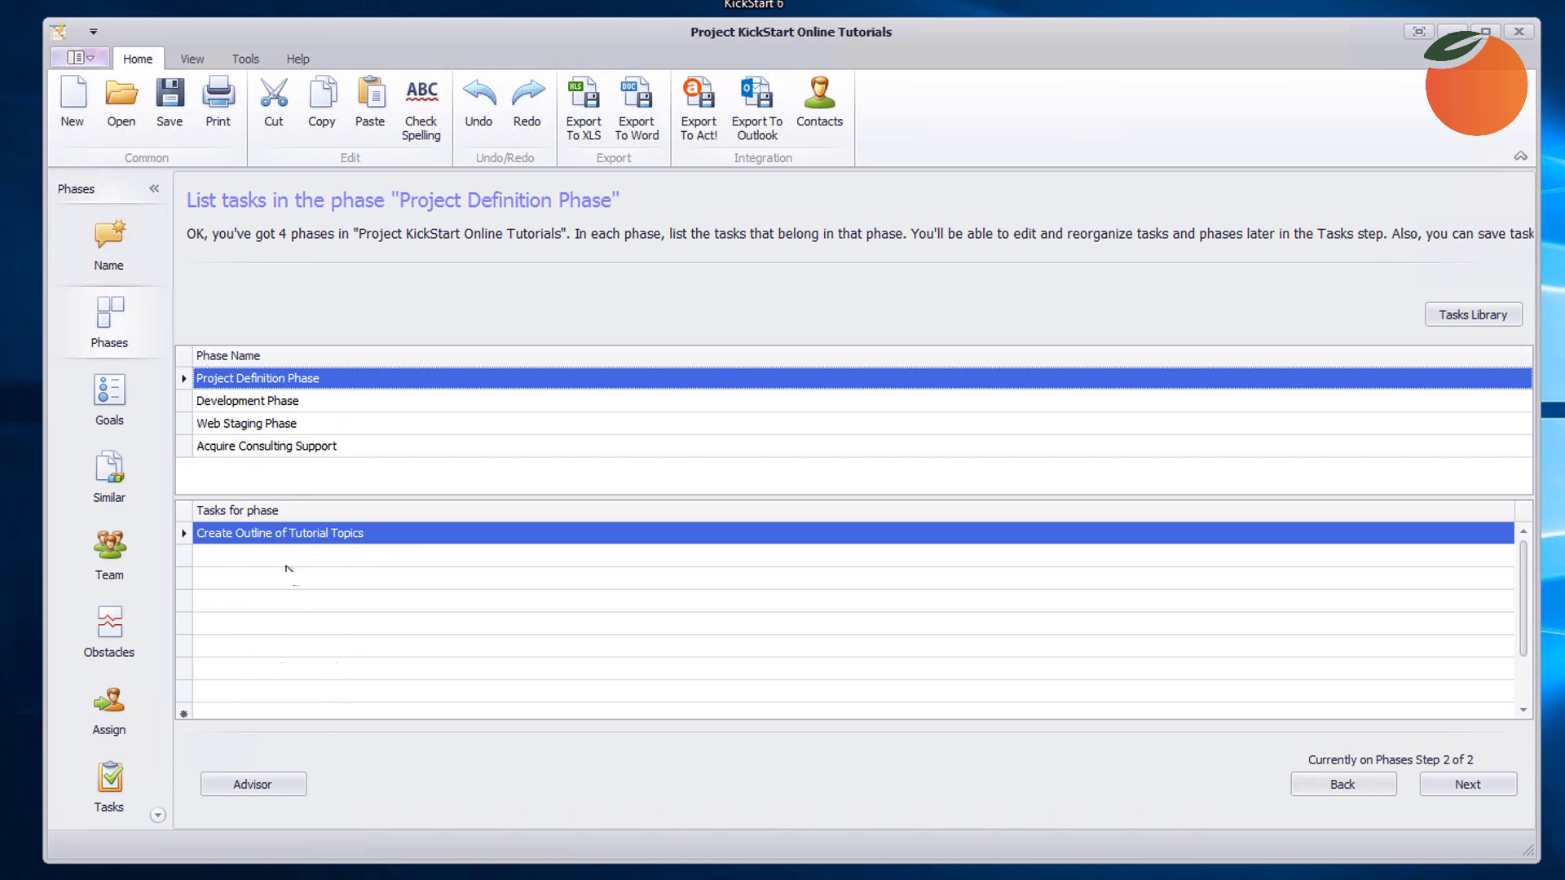
pyautogui.click(259, 399)
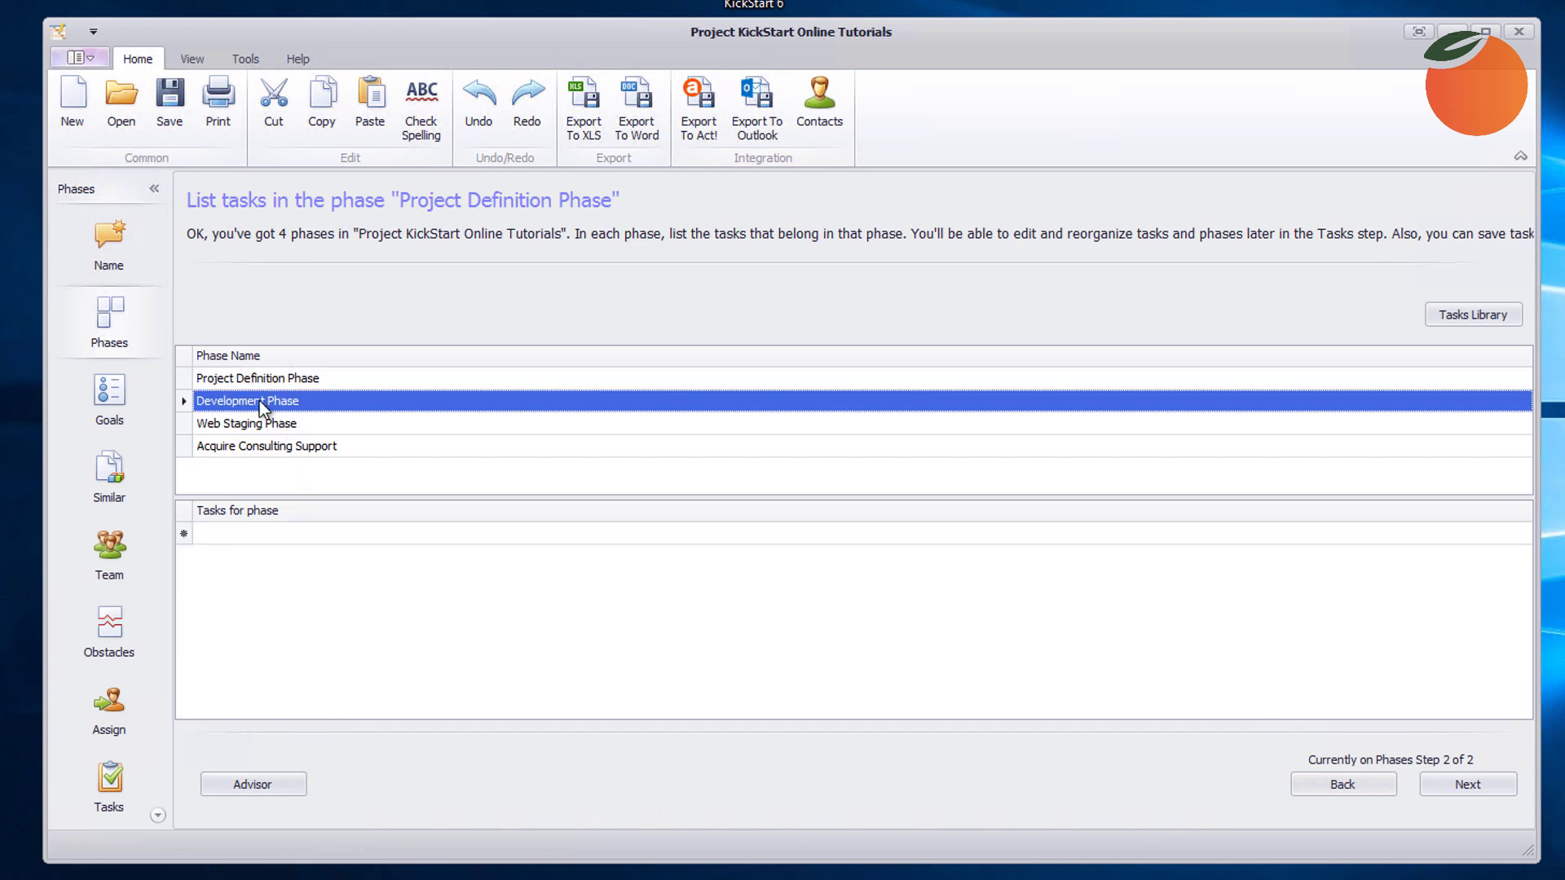
pyautogui.press('Up')
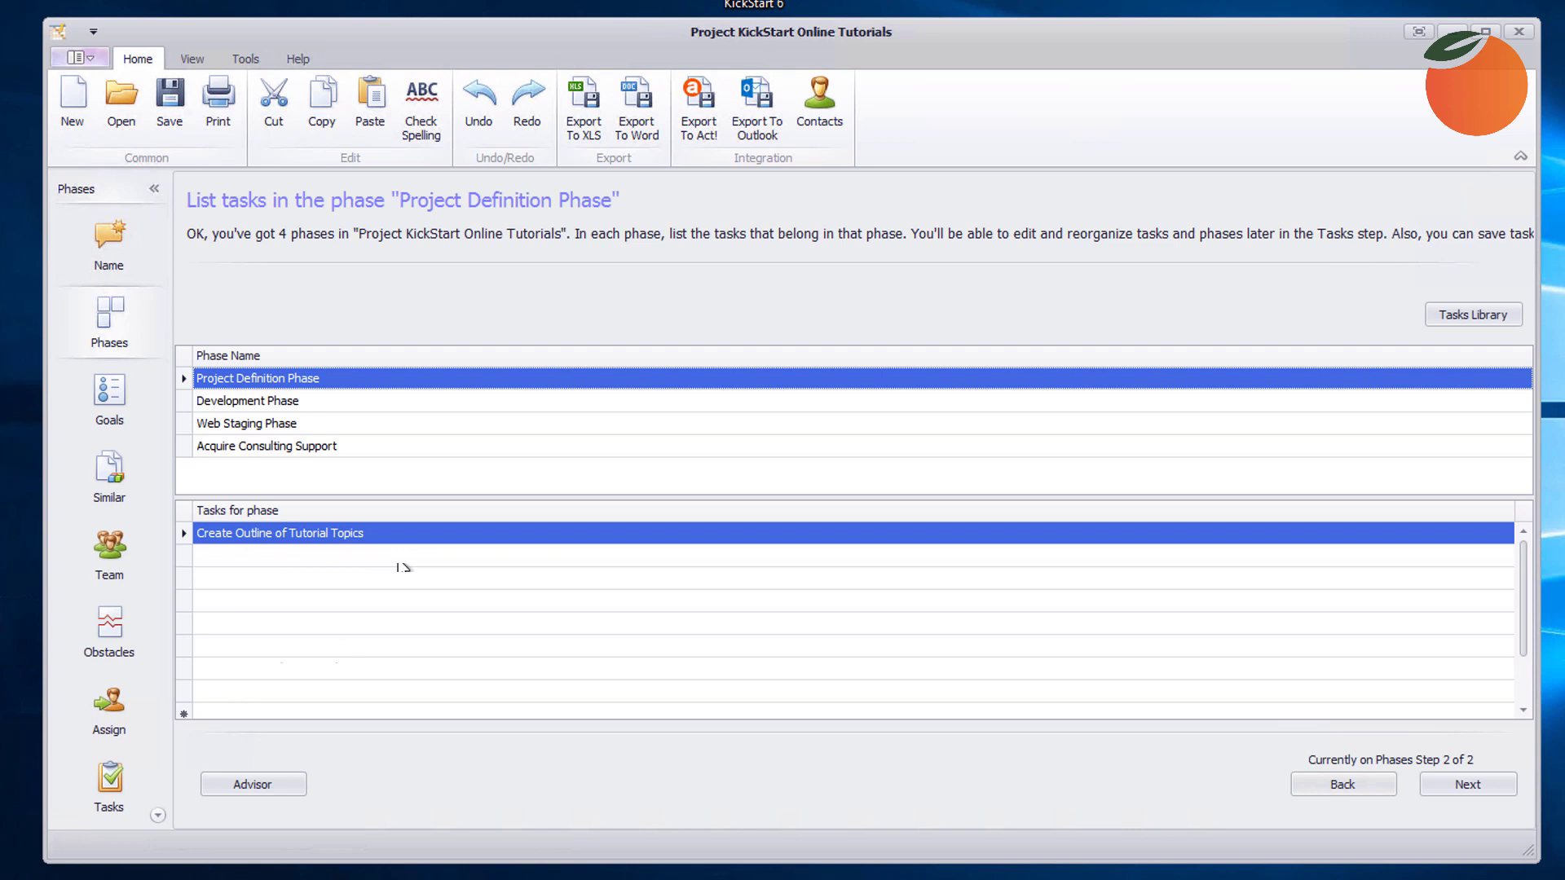
pyautogui.write('Evaluate Tutorial Development Software A')
pyautogui.press('Return')
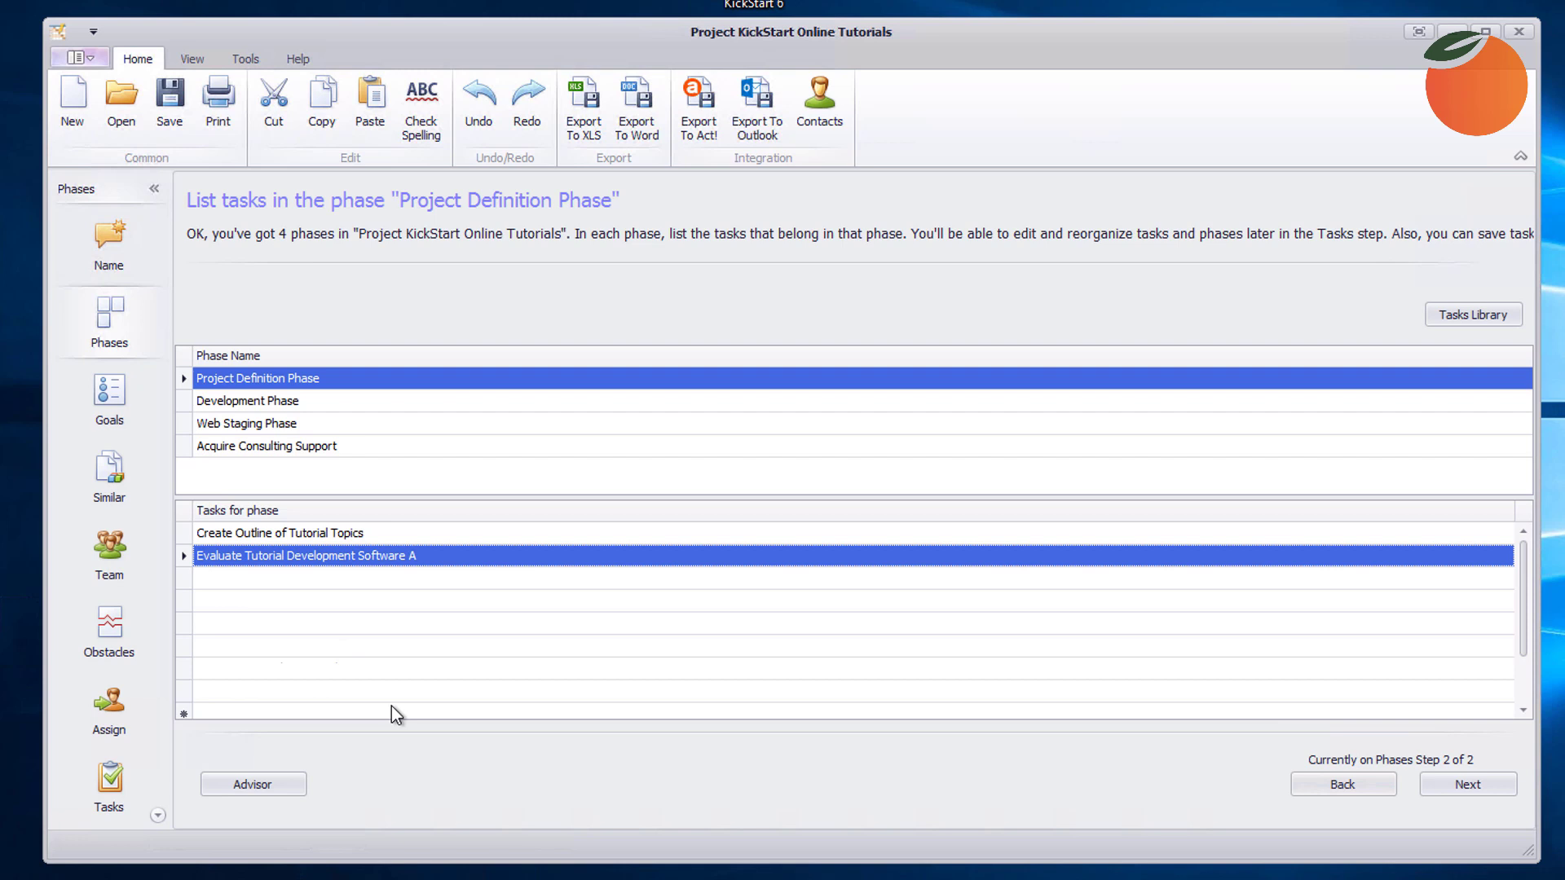
# Step: Duplicate the Software A evaluation task twice, renaming the copies to Software B and Software C
pyautogui.click(409, 561)
pyautogui.click(417, 575)
pyautogui.write('Evaluate Tutorial Development Software A')
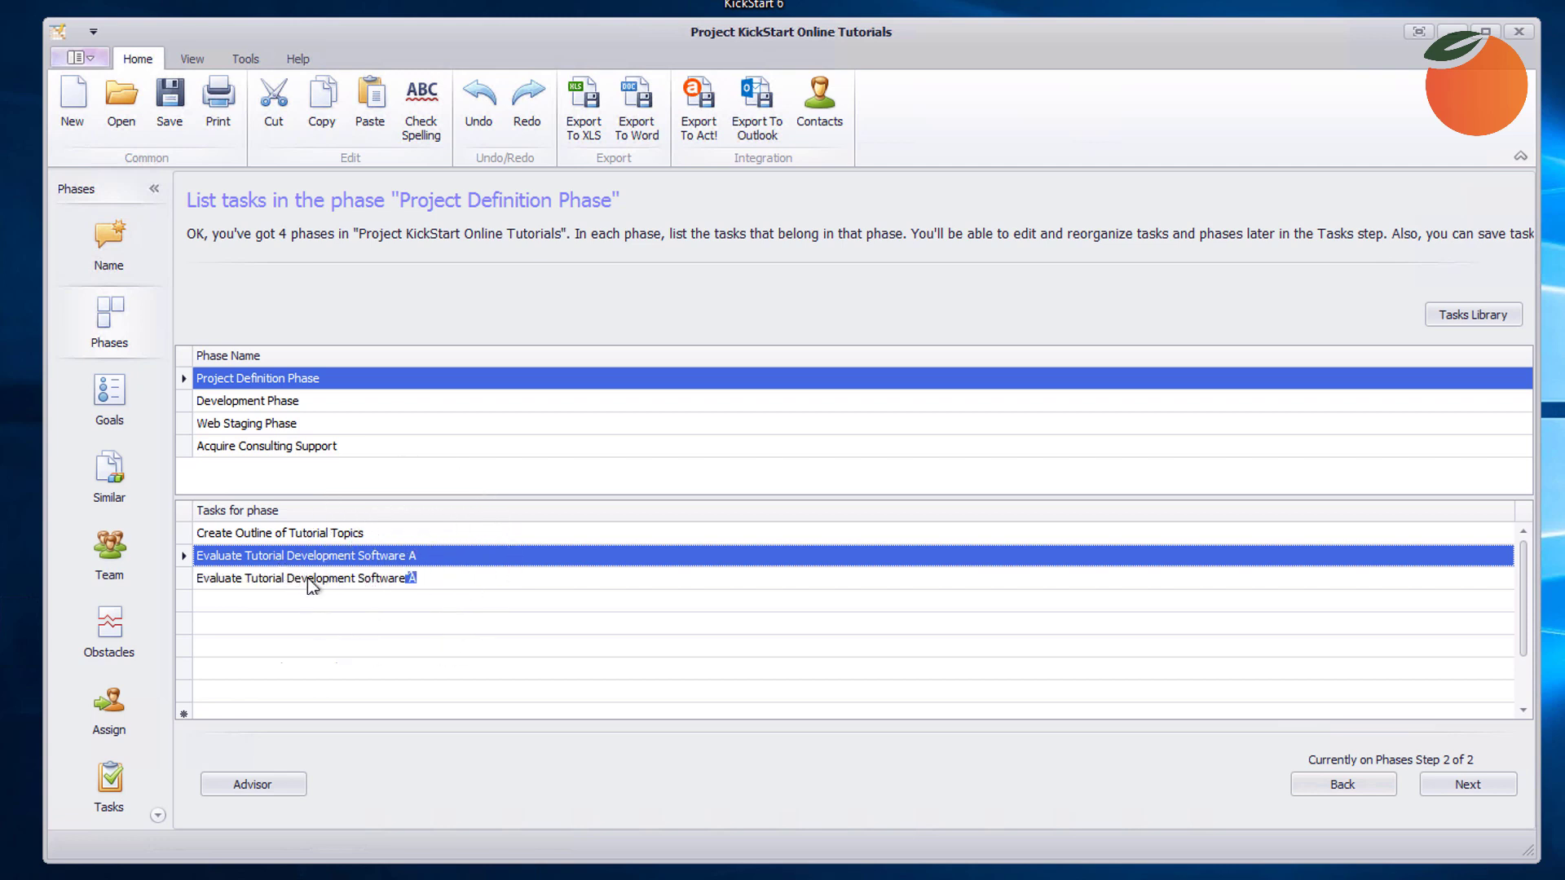
pyautogui.press('Return')
pyautogui.click(322, 585)
pyautogui.write('Evaluate Tutorial Development Software A')
pyautogui.click(411, 580)
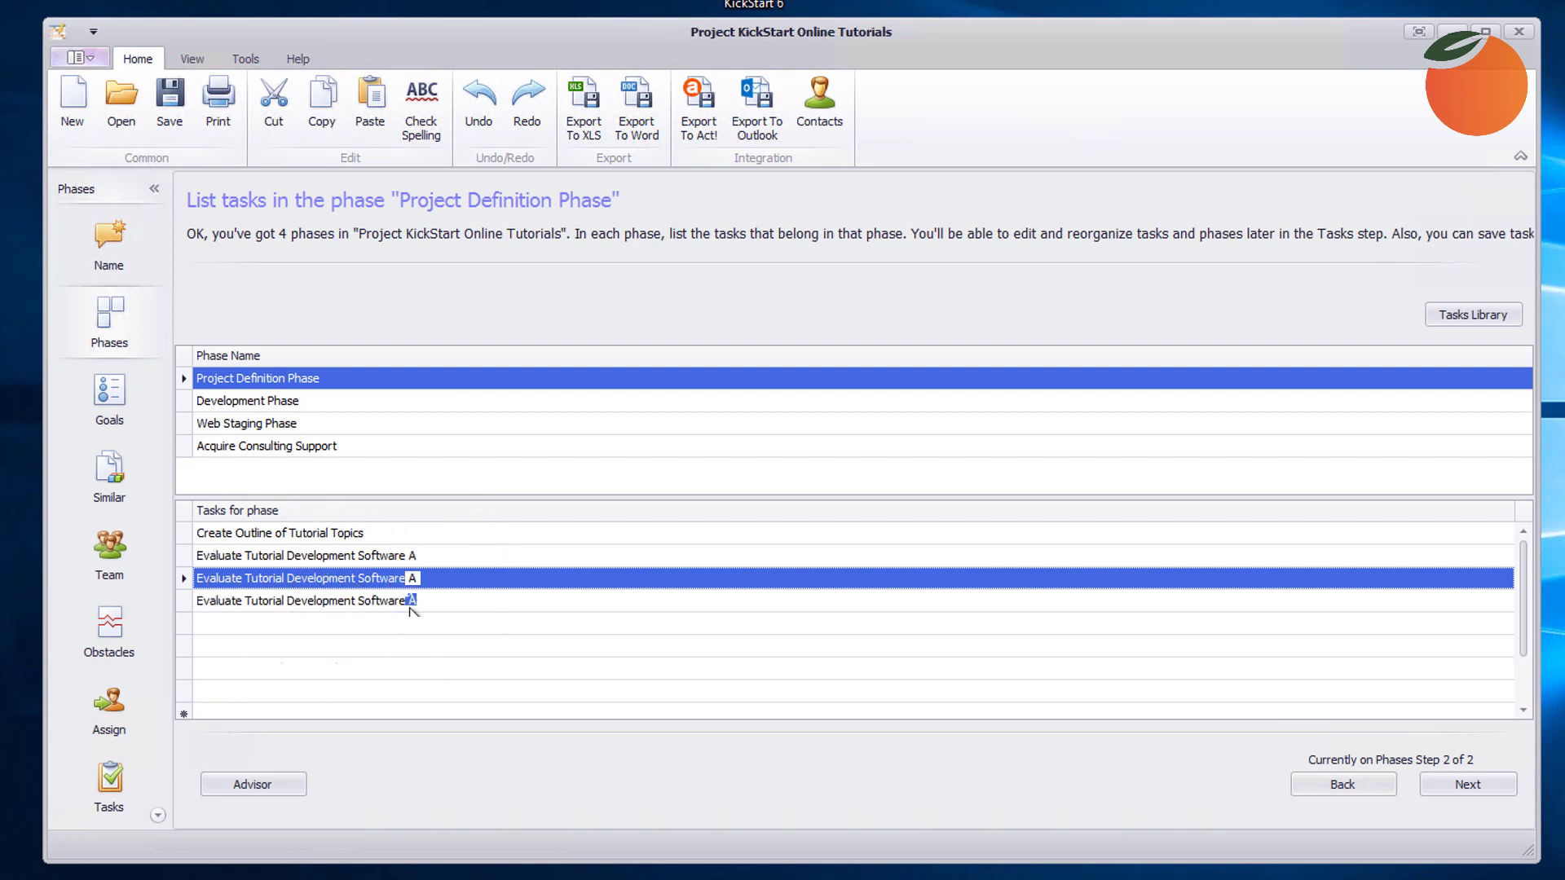
pyautogui.click(411, 604)
pyautogui.click(412, 601)
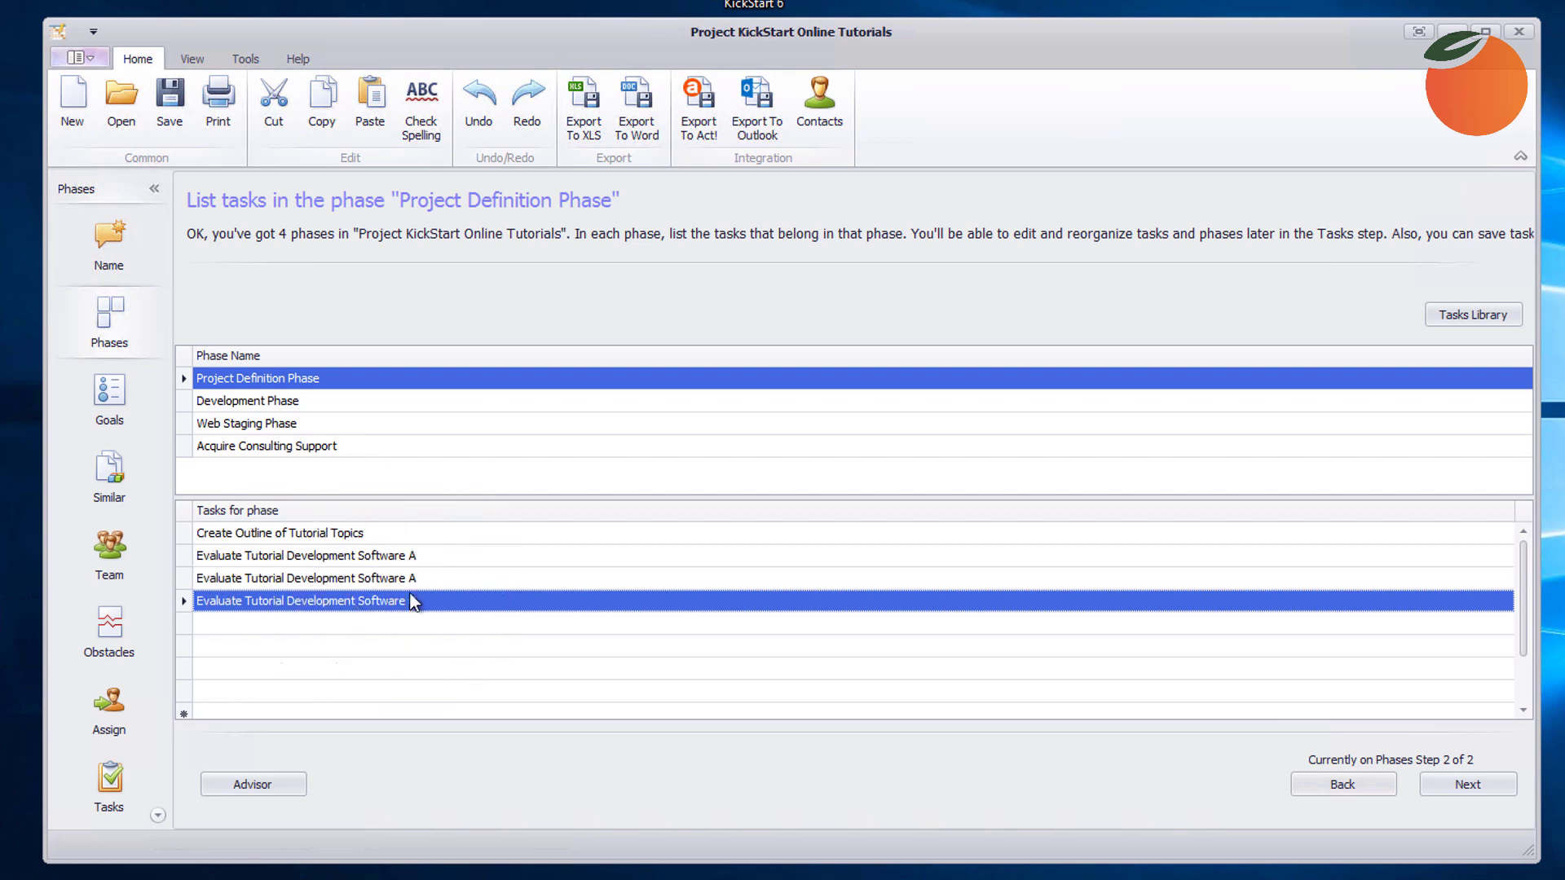
pyautogui.press('Up')
pyautogui.write('B')
pyautogui.press('Down')
pyautogui.click(420, 599)
pyautogui.click(414, 578)
pyautogui.click(414, 577)
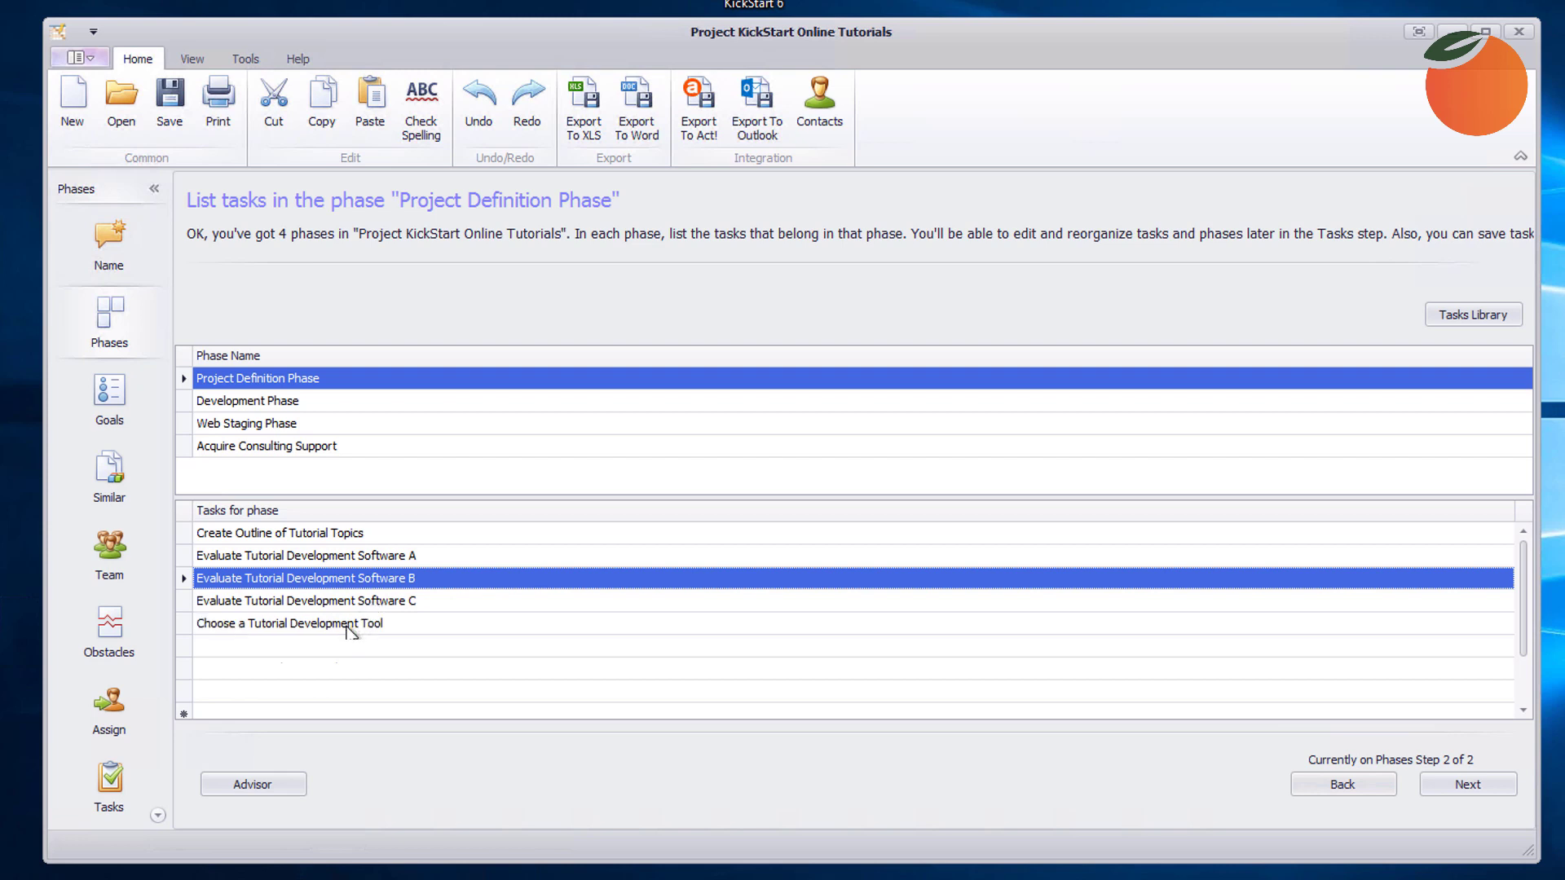
# Step: Add the tool-choice, outline review and revision, and outline approval tasks
pyautogui.click(351, 625)
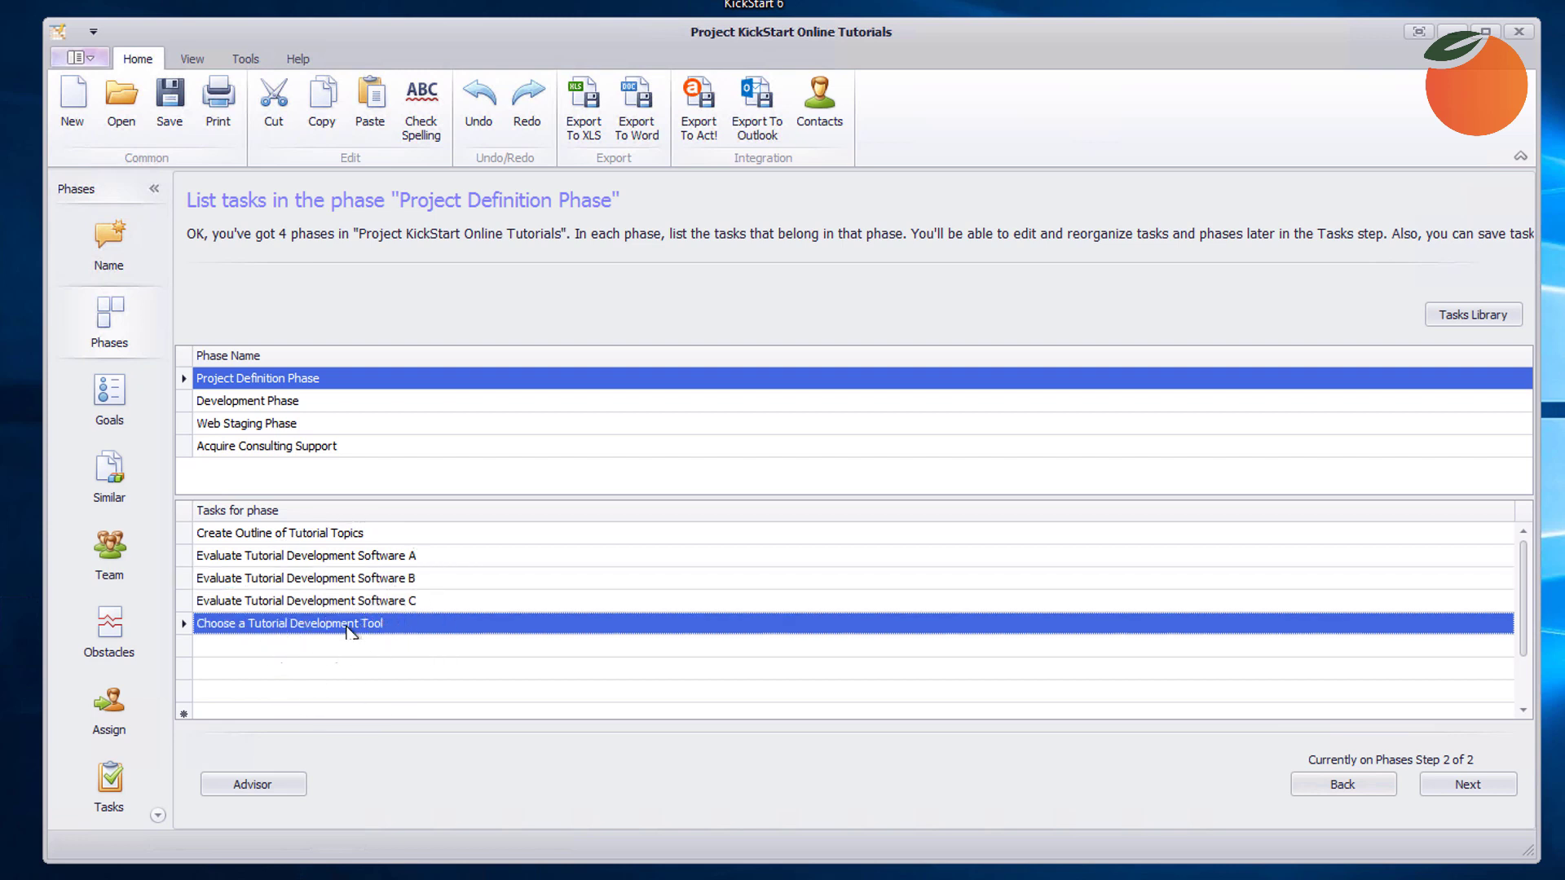
pyautogui.click(342, 628)
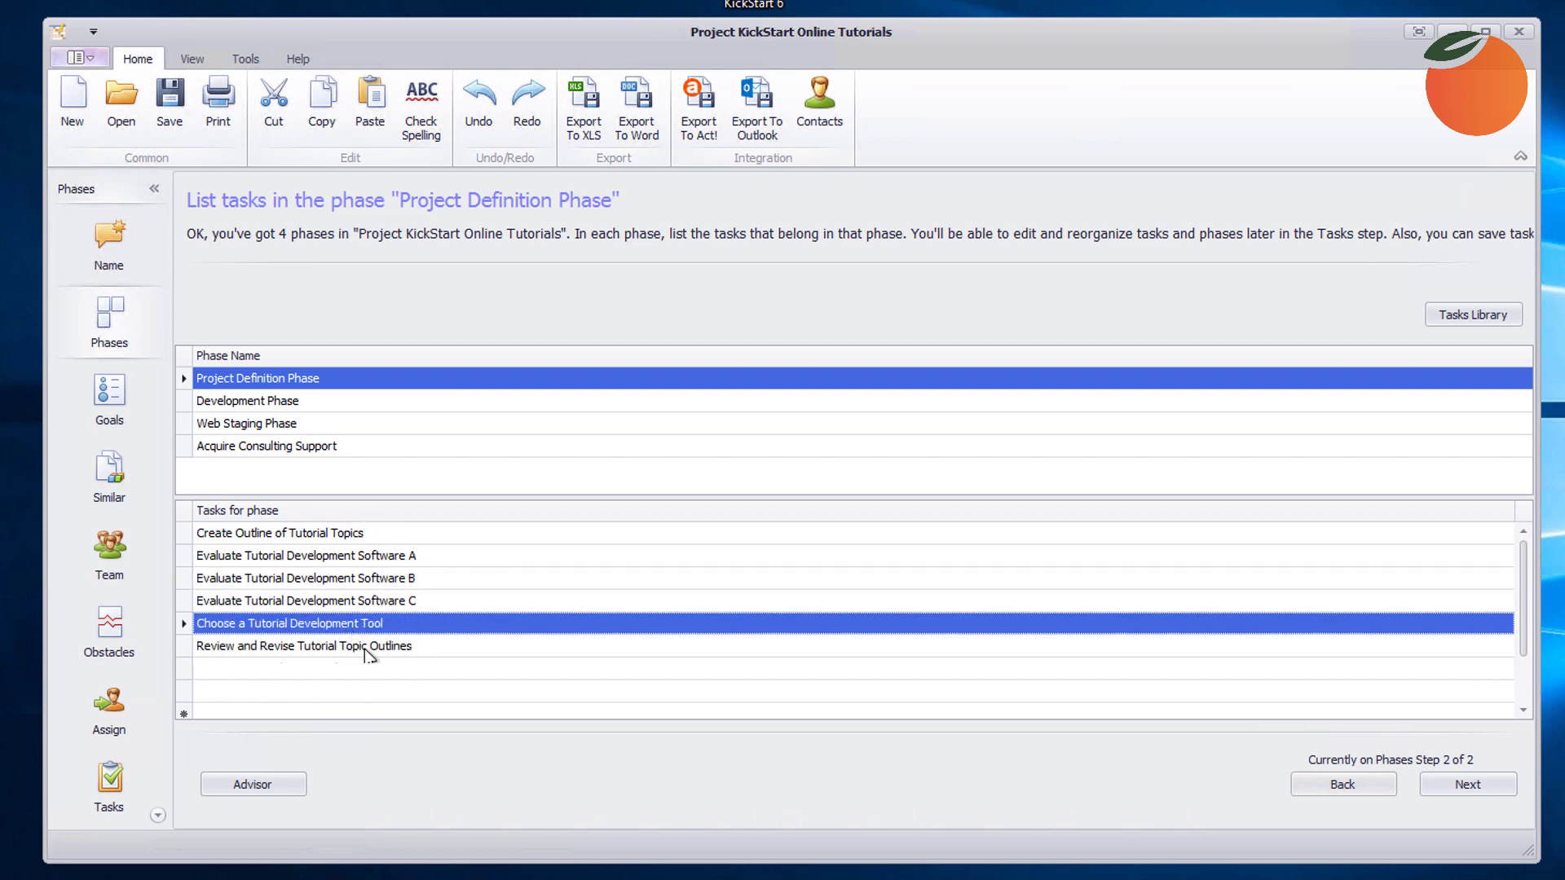
pyautogui.click(364, 652)
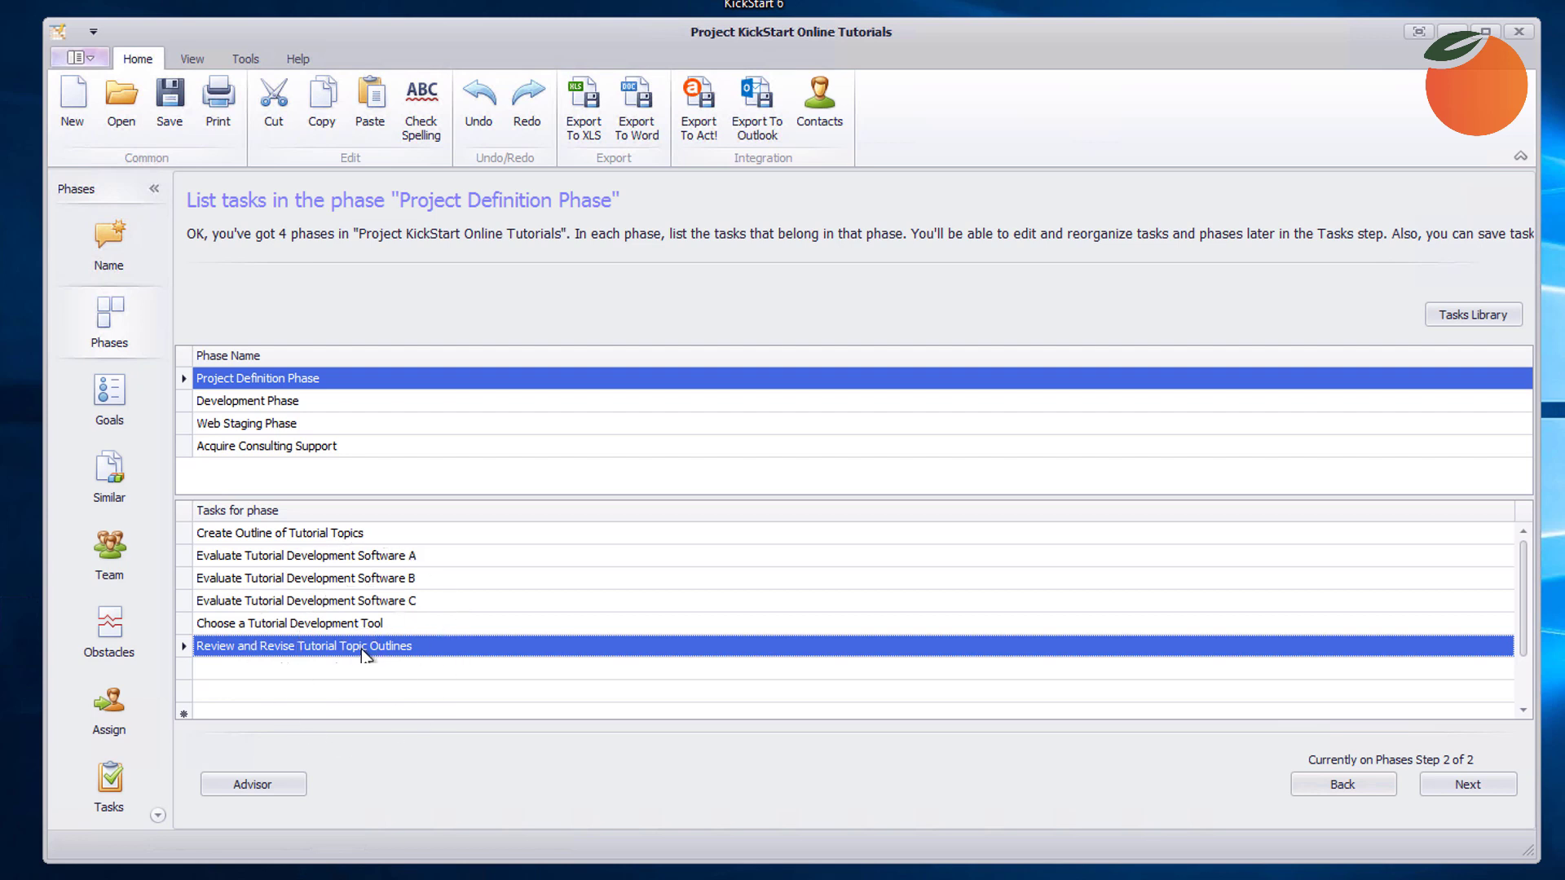
pyautogui.click(425, 668)
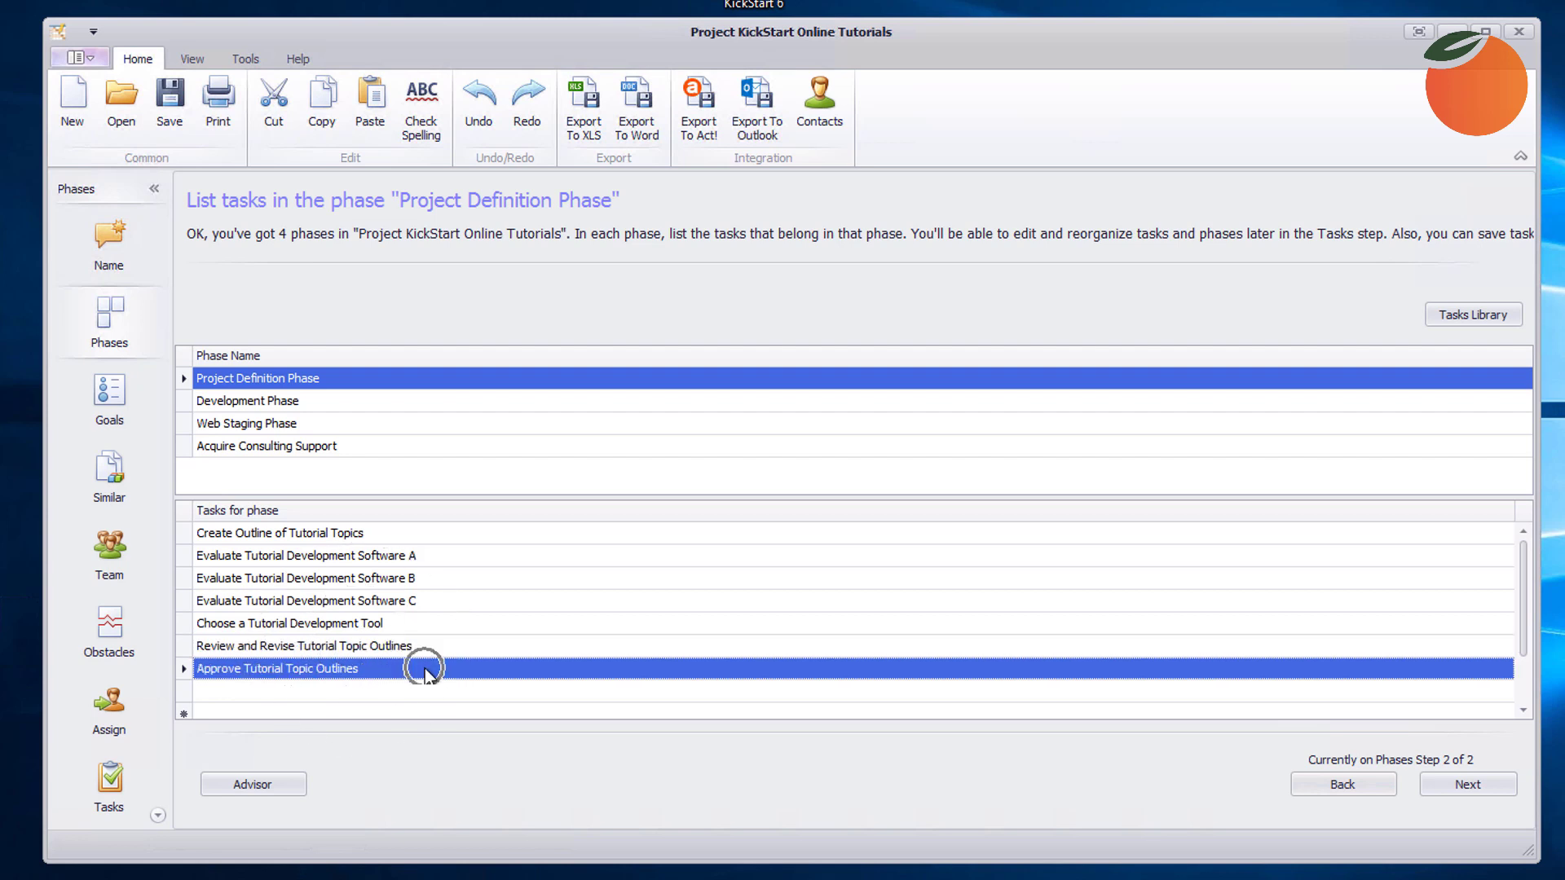
pyautogui.click(417, 691)
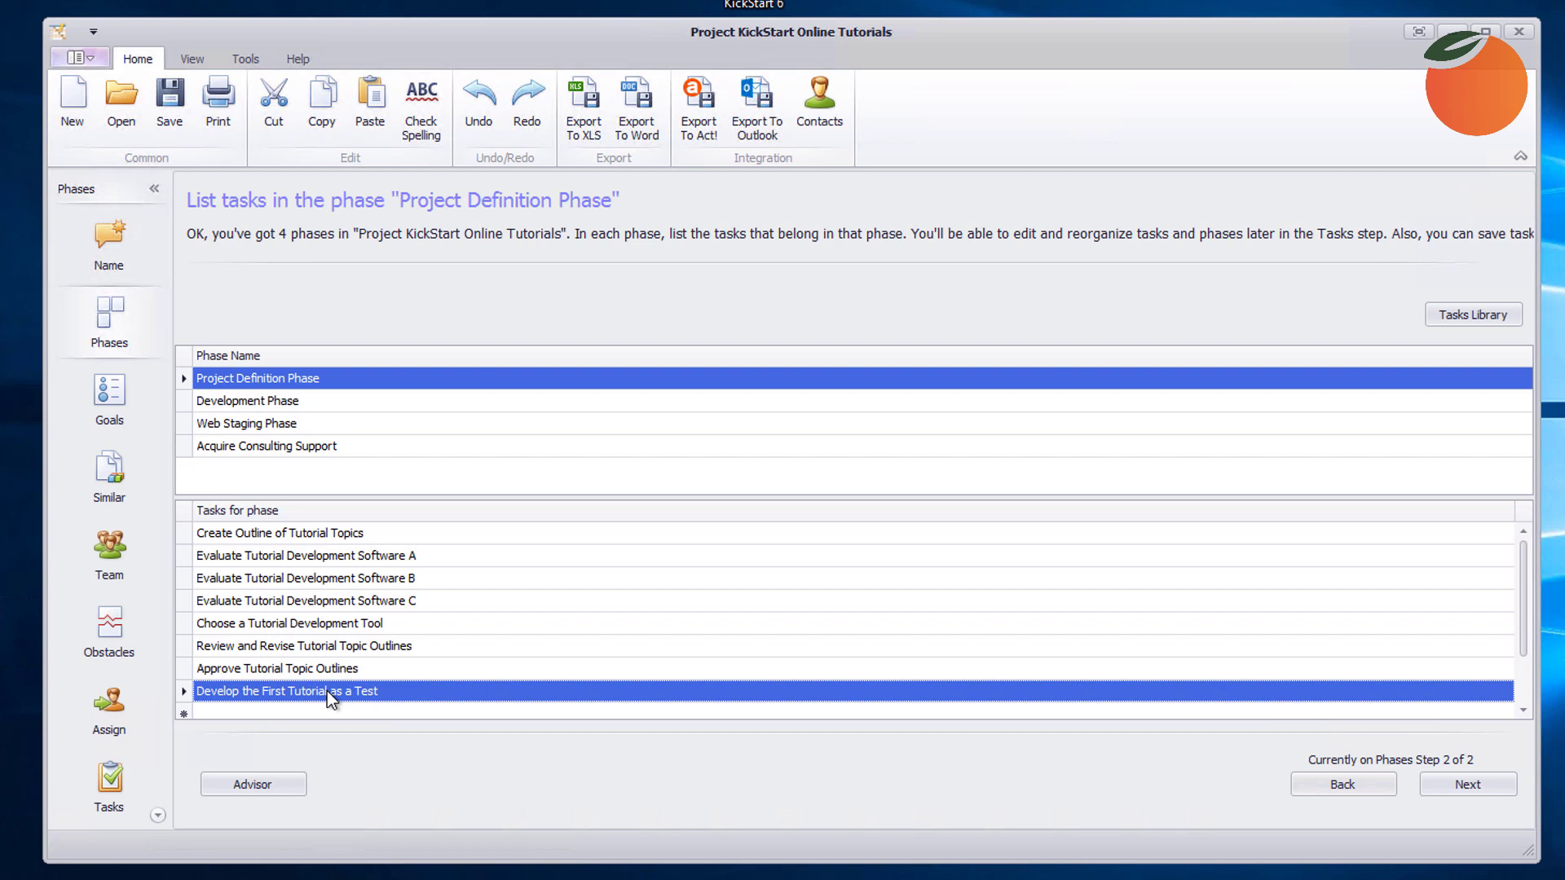
# Step: Add 'Develop the First Tutorial as a Test', then select Development Phase to show its empty task list
pyautogui.click(367, 713)
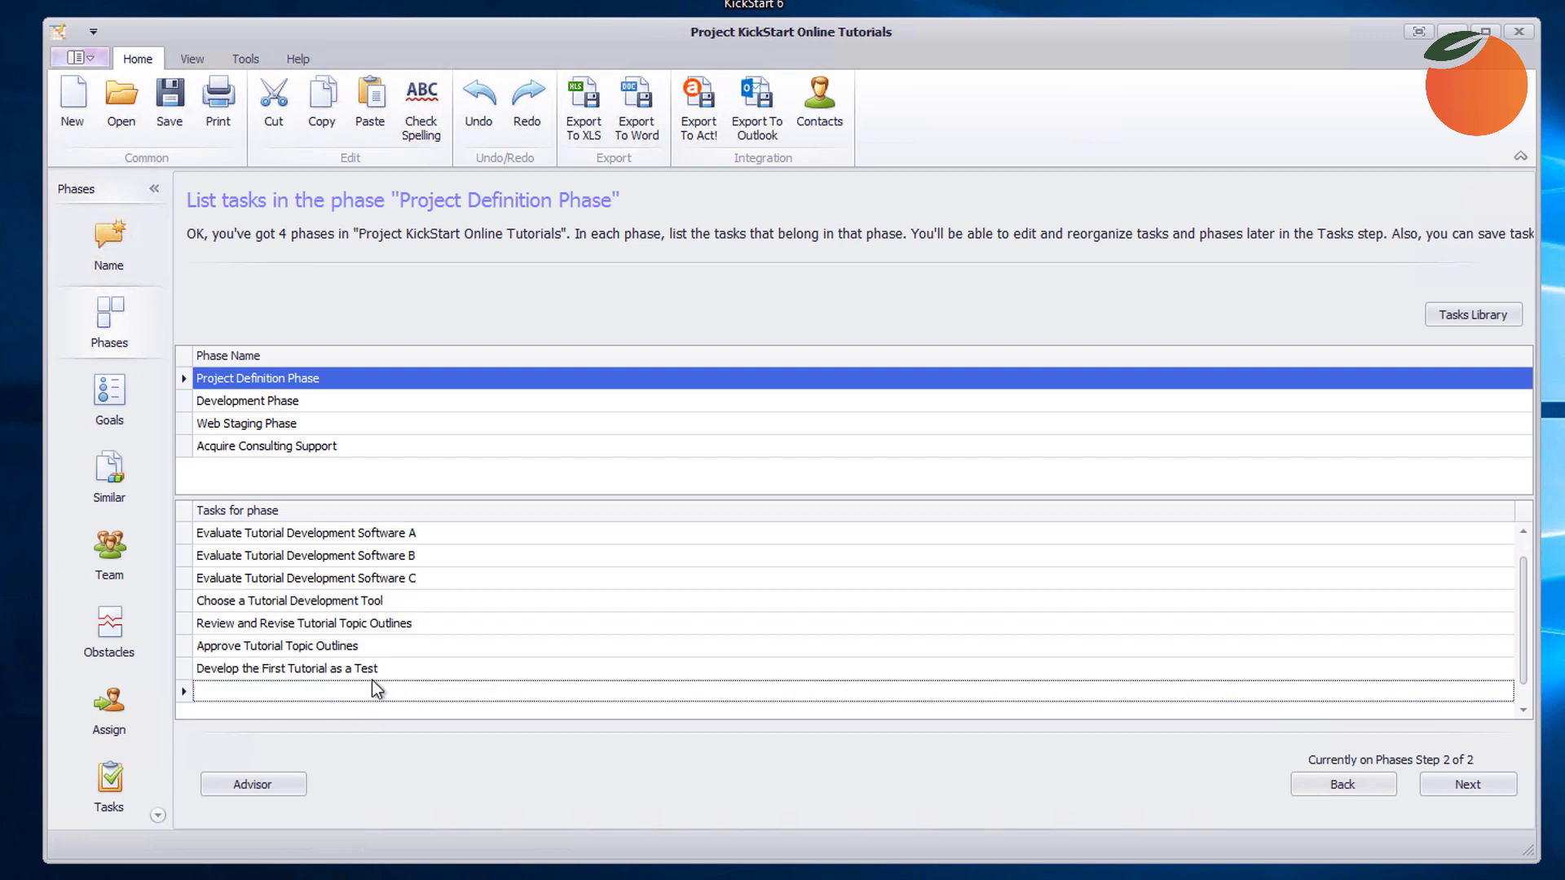
pyautogui.write('Create Outline of Tutorial Topics')
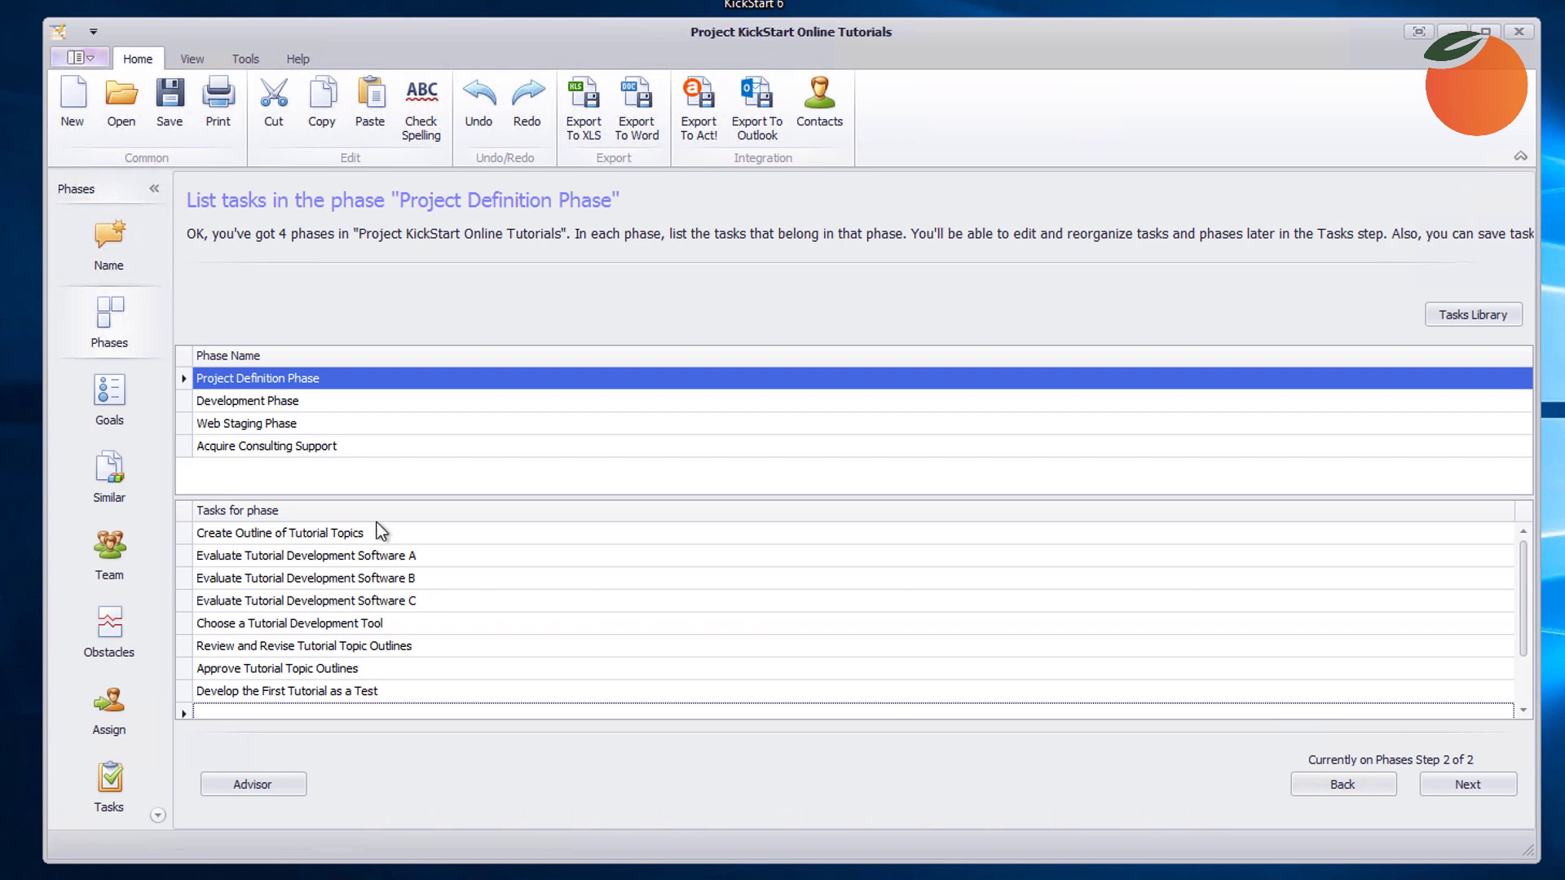
pyautogui.click(287, 403)
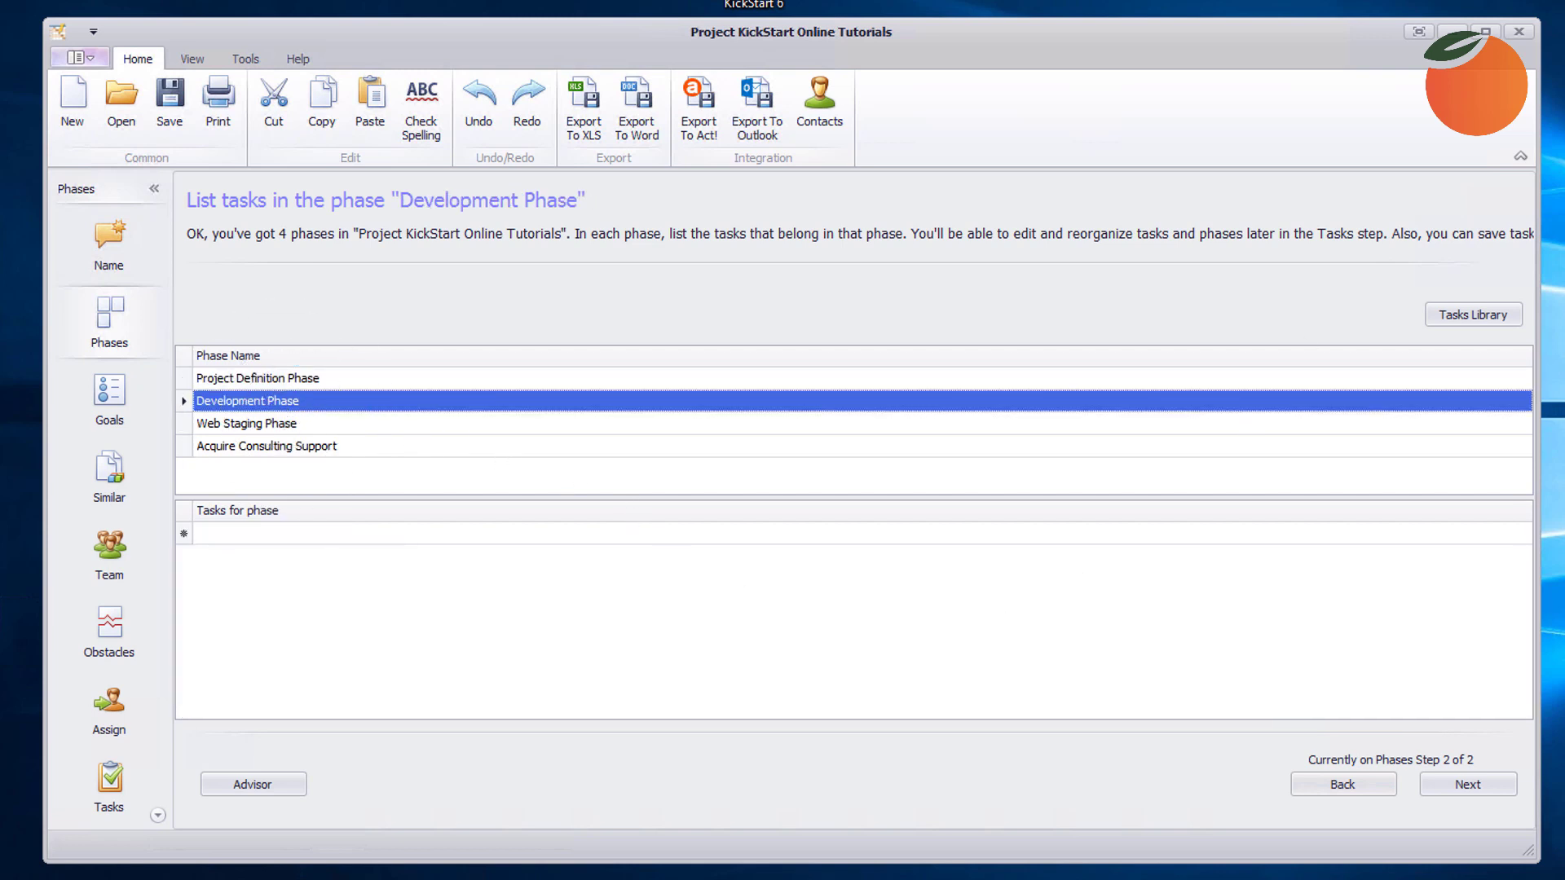
# Step: Add Development Phase tasks 'Evaluate the Test Tutorial', 'Revise the Test Tutorial' and 'Create More Tutorial Scripts'
pyautogui.click(824, 533)
pyautogui.write('Evaluate the Test Tutorial')
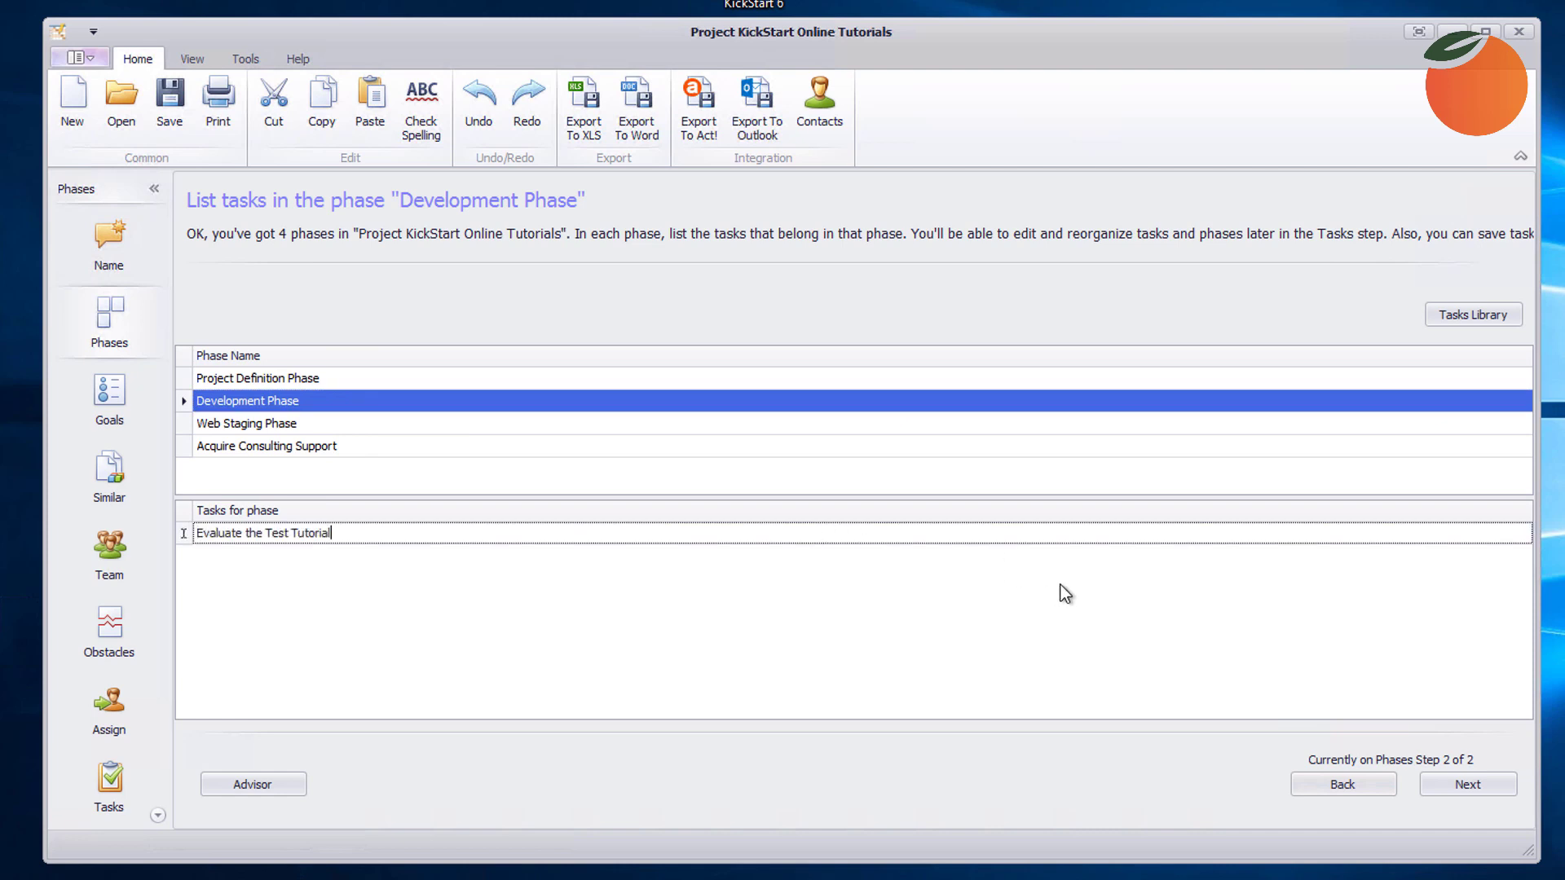
pyautogui.press('Return')
pyautogui.write('Revise the Test Tutorial')
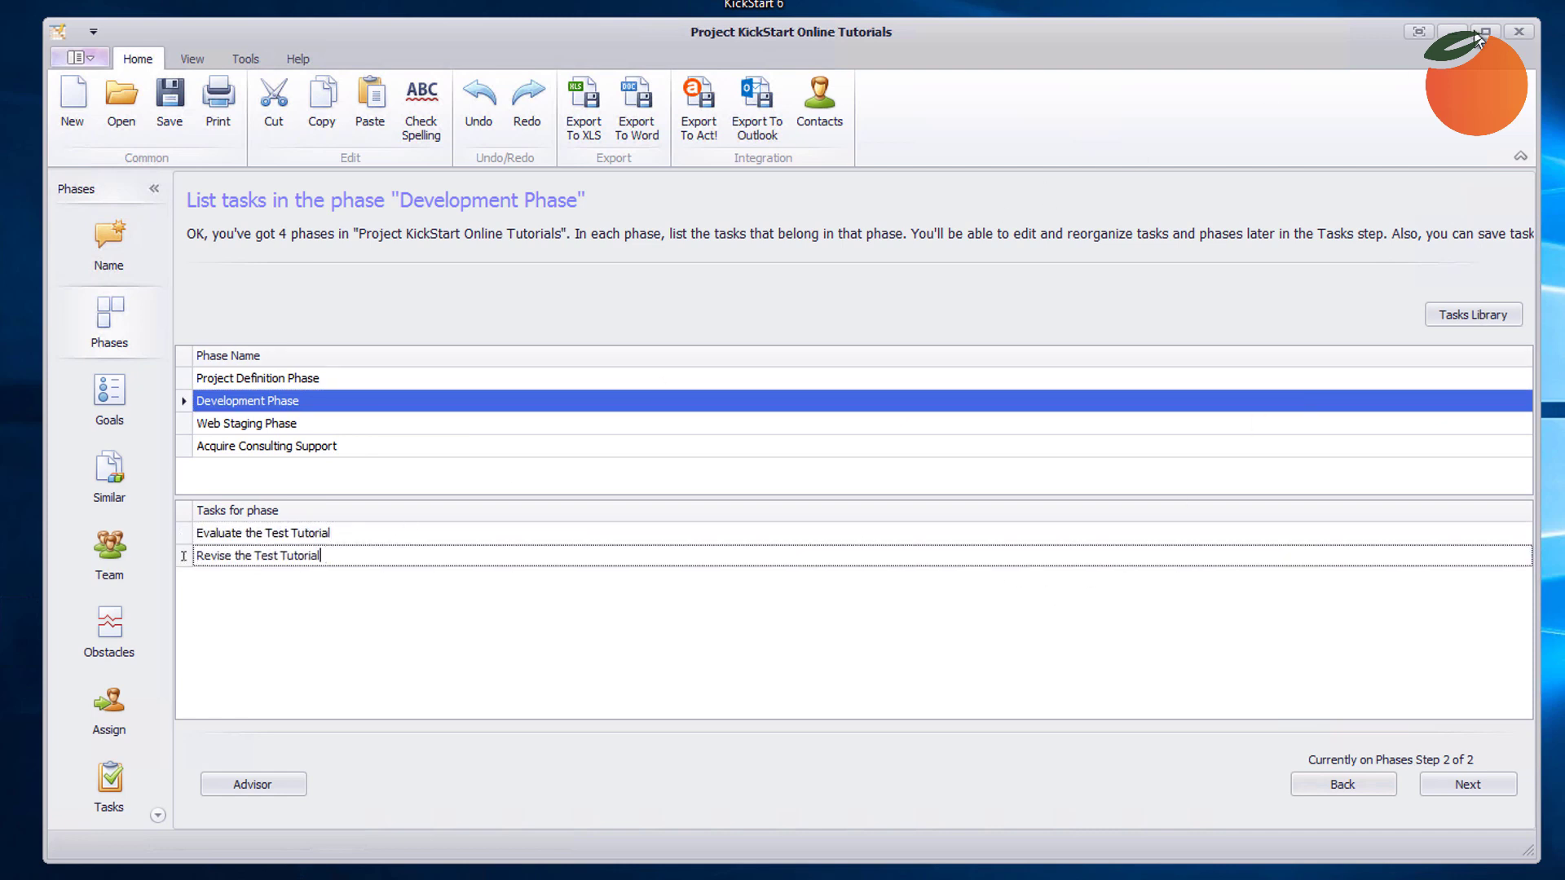
pyautogui.press('Return')
pyautogui.write('Create More Tutorial Scripts')
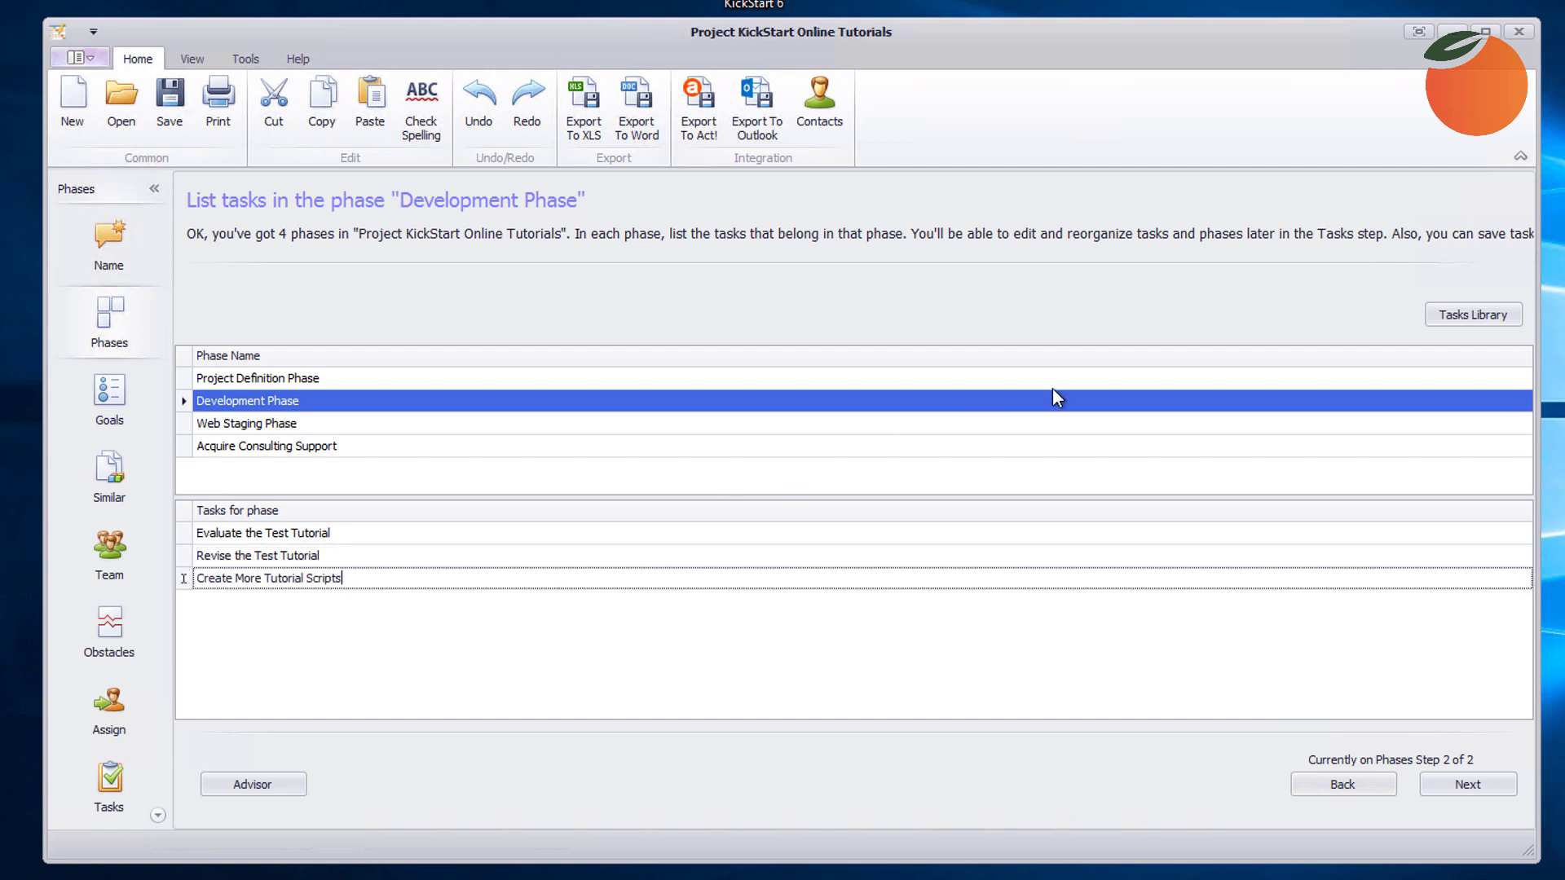
pyautogui.press('Return')
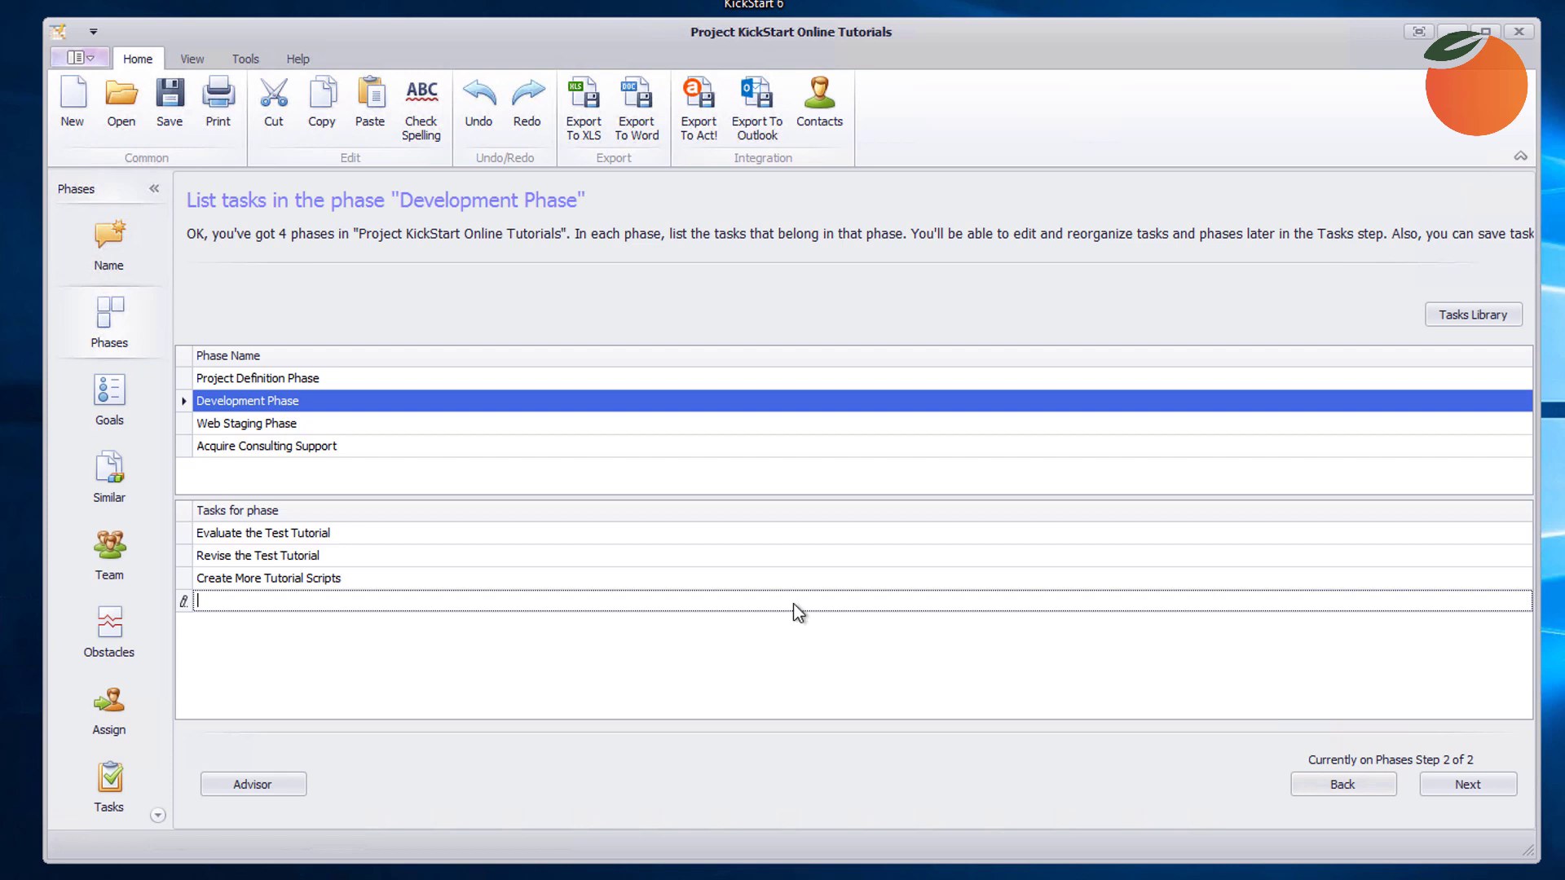
# Step: Add 'Create More Tutorials', 'Test New Tutorials' and 'Edit Tutorials (as Needed)'
pyautogui.write('Create More Tutorials')
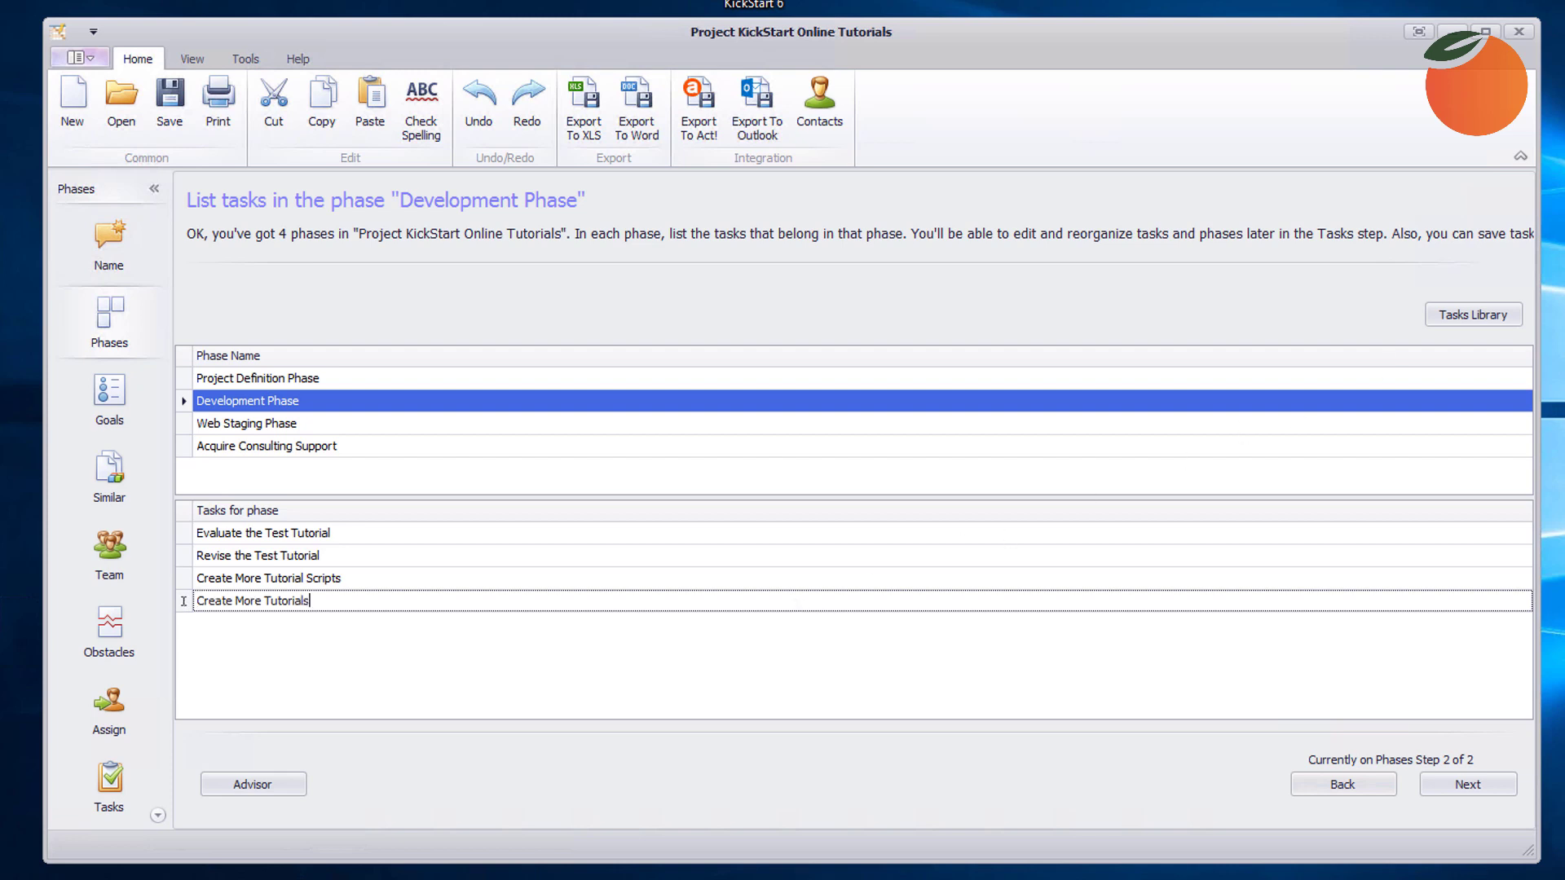
pyautogui.press('Return')
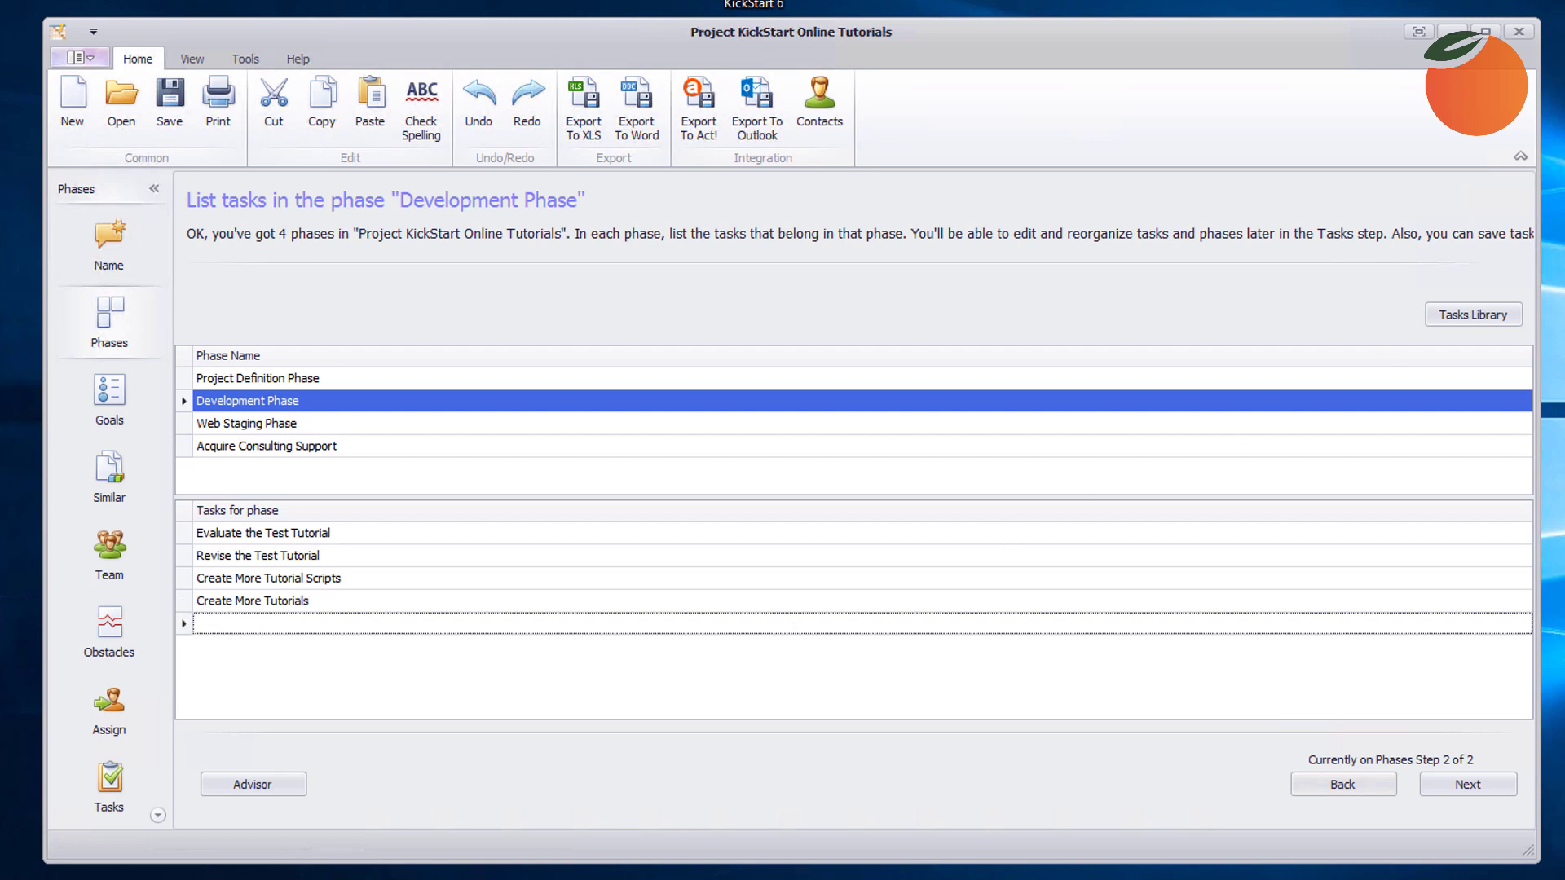
pyautogui.write('Test New Tutorials')
pyautogui.press('Return')
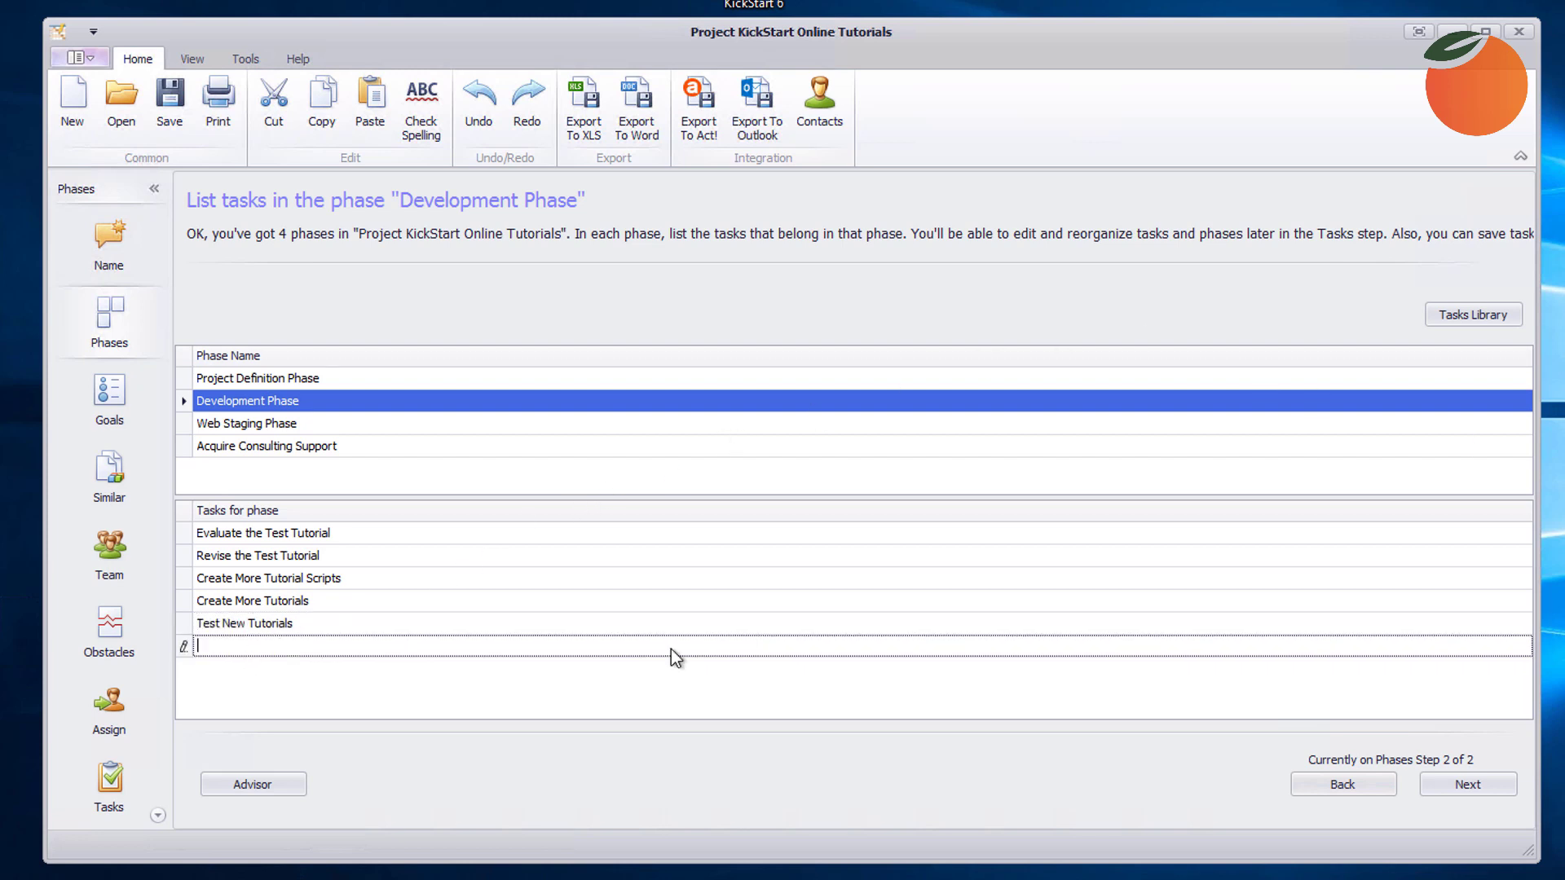
pyautogui.write('Edit Tutorials (as Needed)')
pyautogui.press('Return')
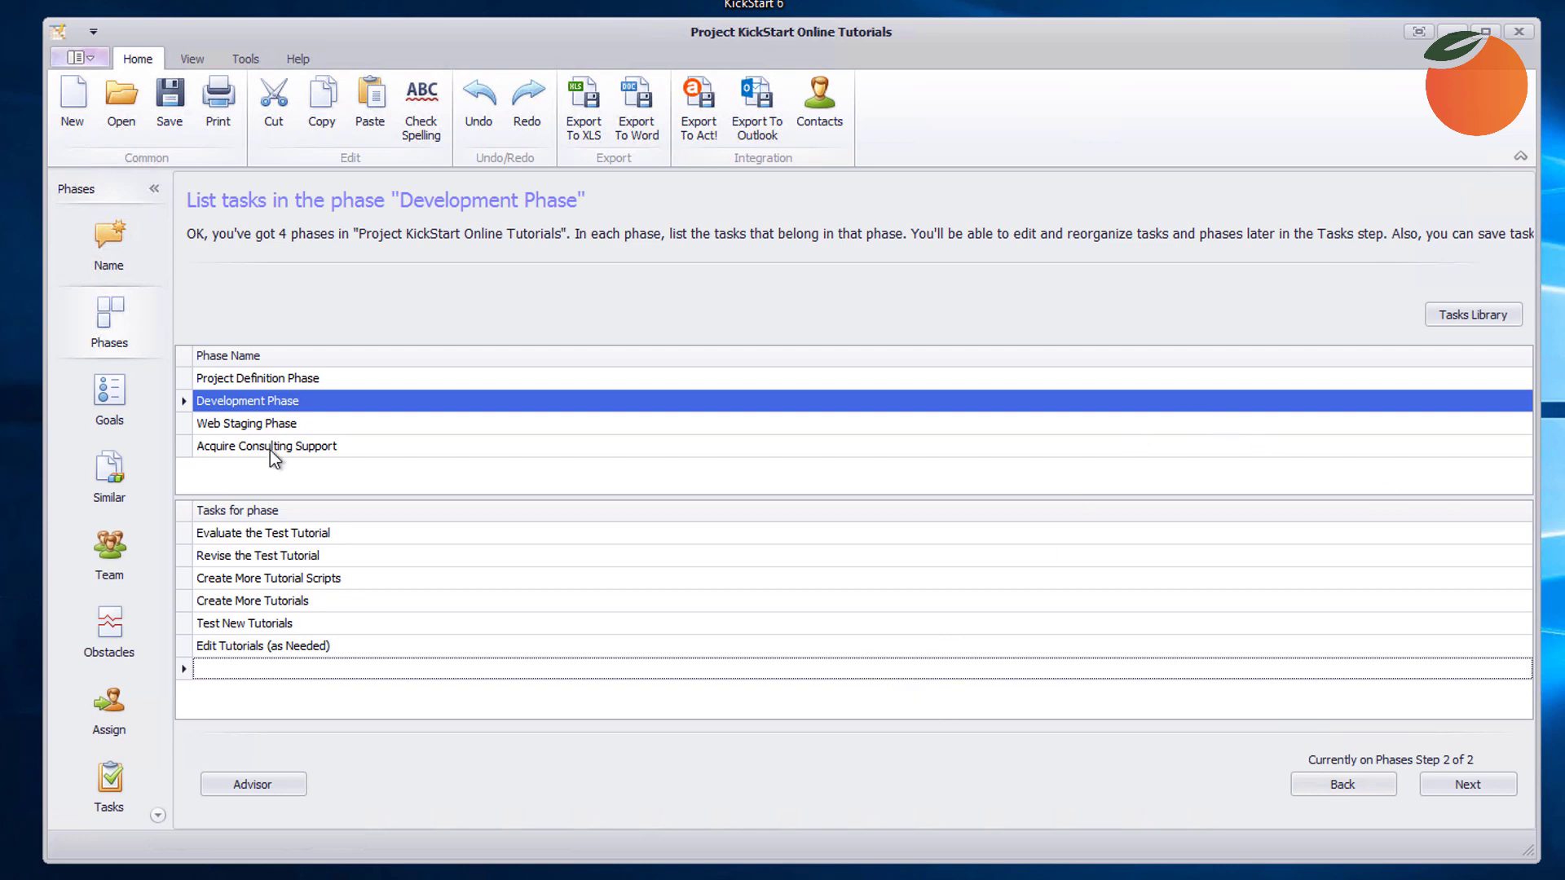
# Step: Give Web Staging Phase tasks 'Stage Tutorials on the PKS site', 'Build Web Links to Tutorials', 'Stage Tutorials on iTunes-Like Sites'
pyautogui.click(242, 425)
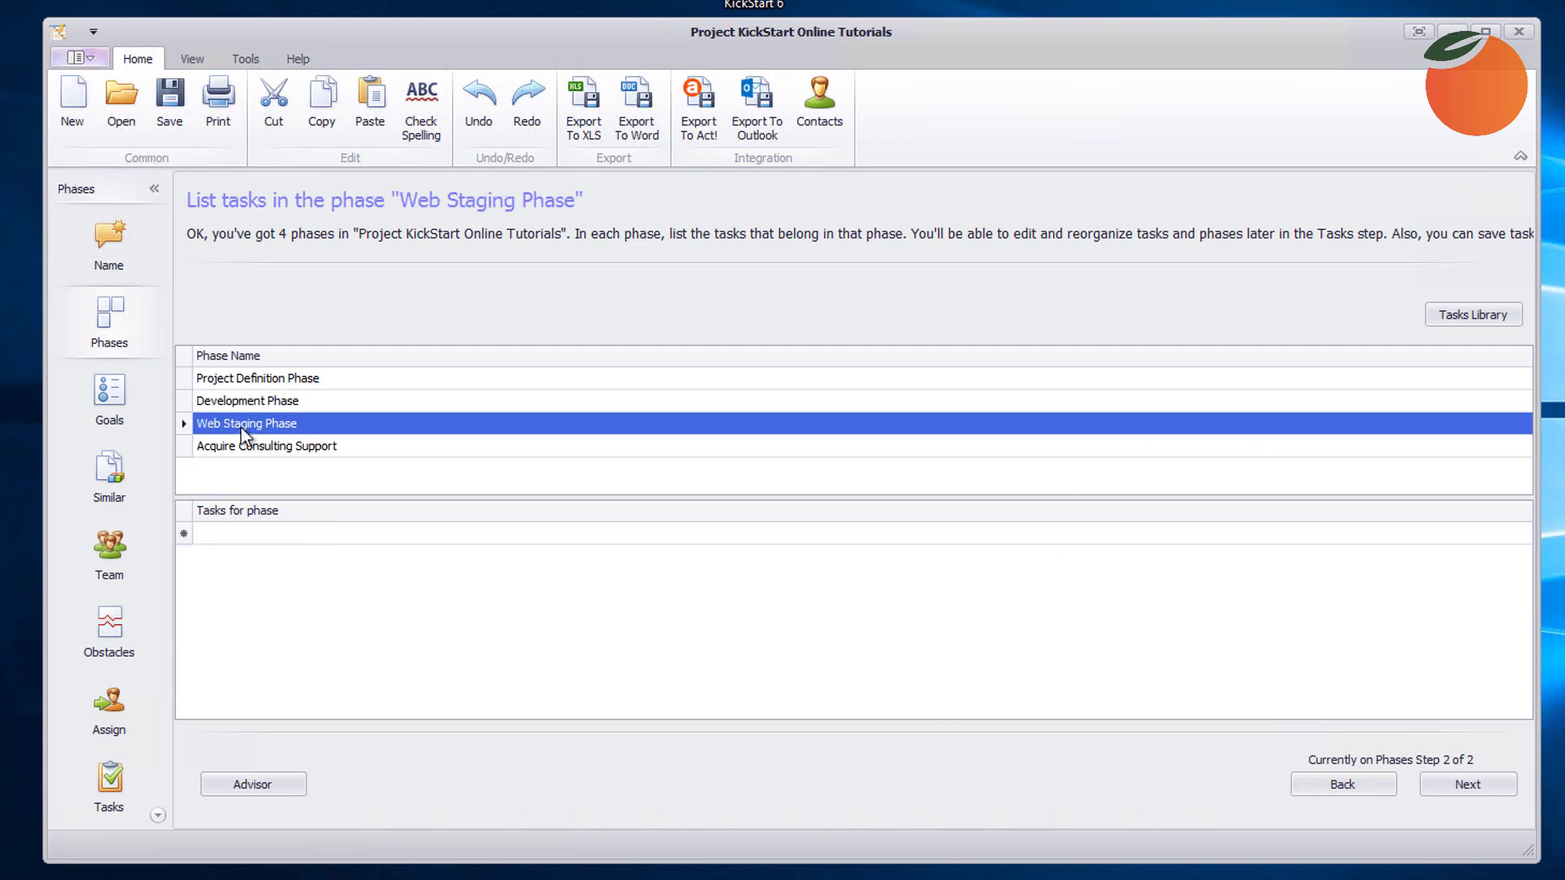
pyautogui.click(282, 538)
pyautogui.write('Stage Tutorials on the PKS site')
pyautogui.press('Return')
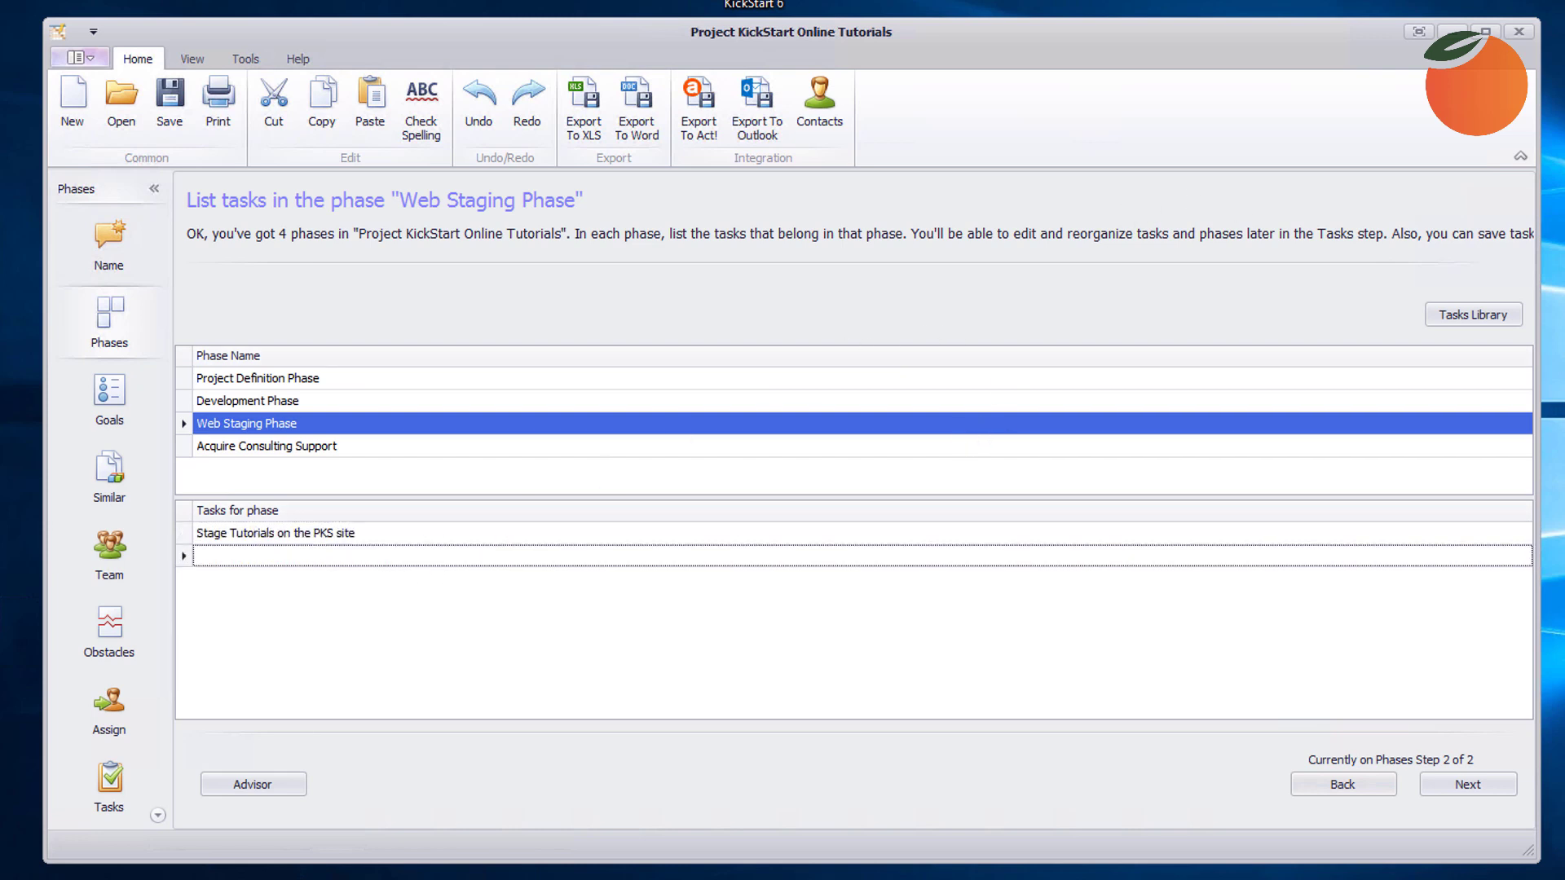
pyautogui.click(307, 559)
pyautogui.write('Build Web Links to Tutorials')
pyautogui.press('Return')
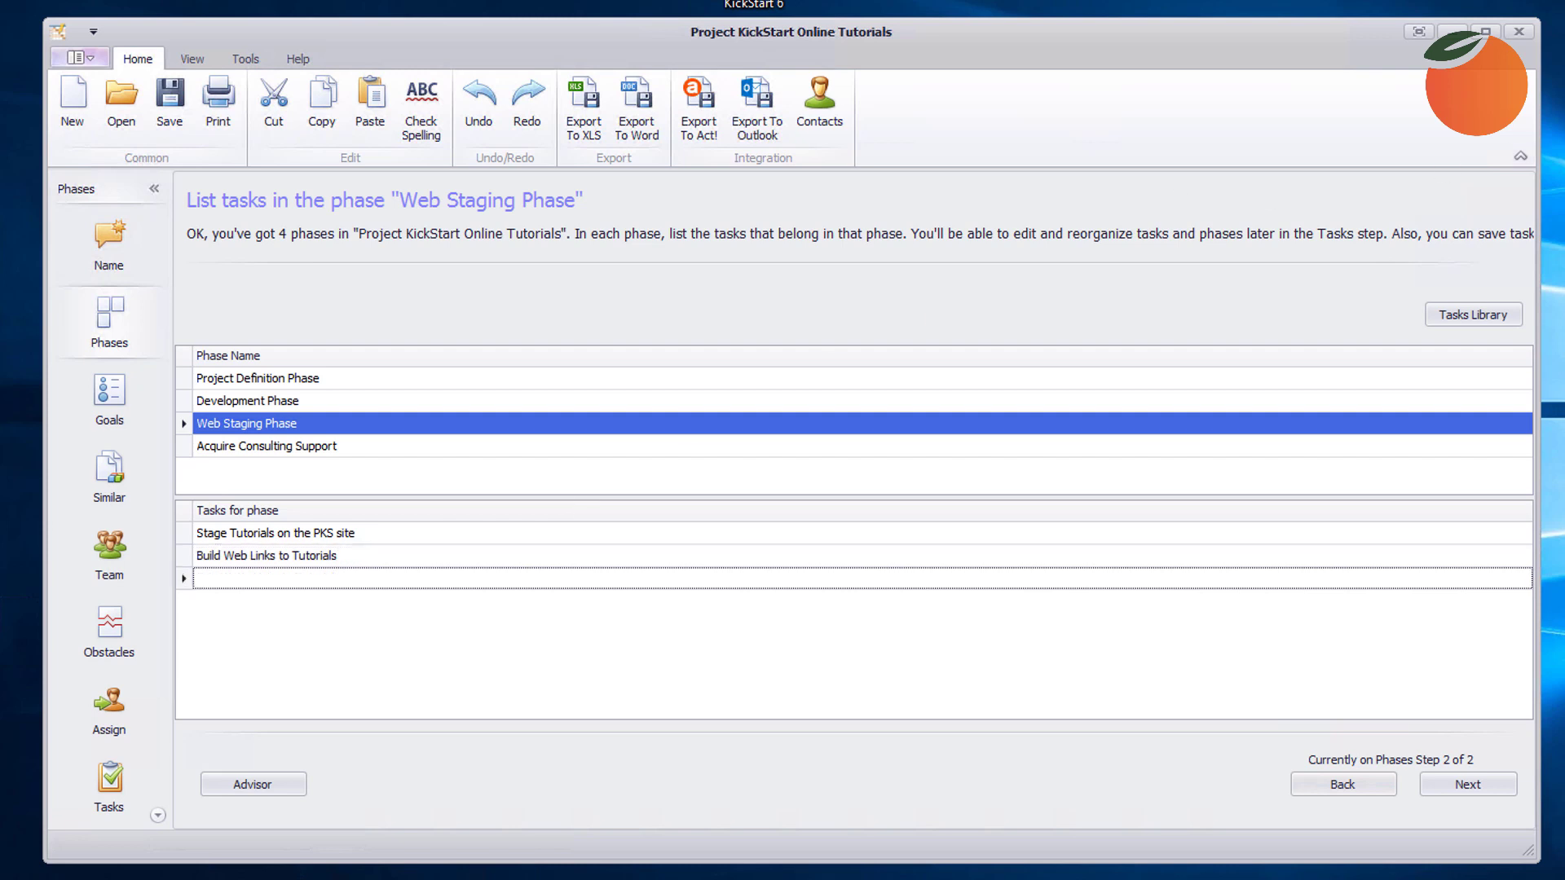
pyautogui.click(394, 581)
pyautogui.write('Stage Tutorials on iTunes-Like Sites')
pyautogui.press('Return')
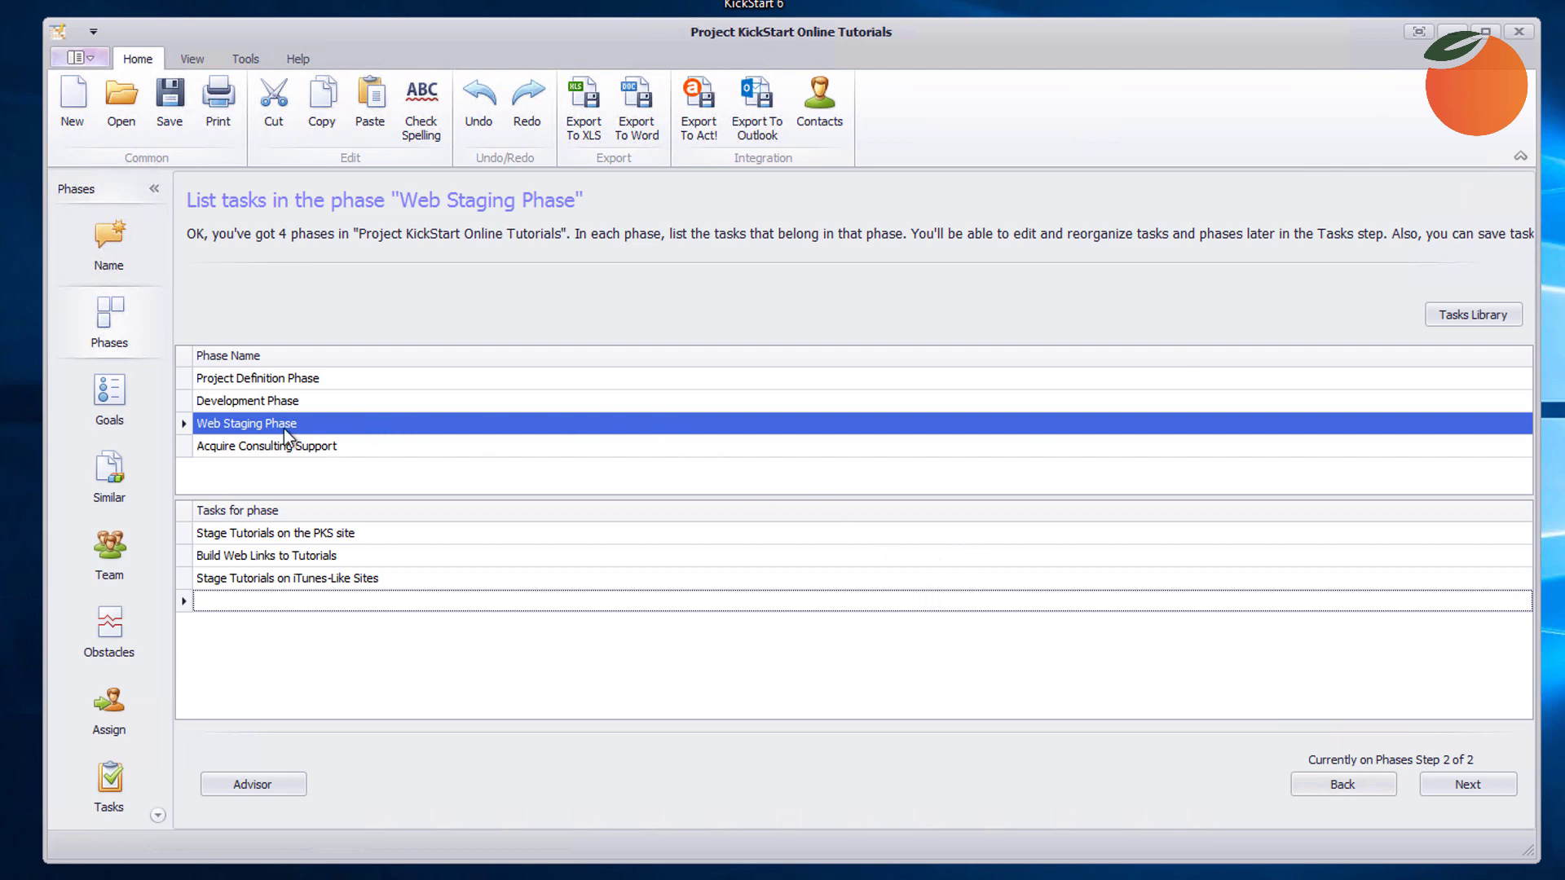
pyautogui.click(242, 451)
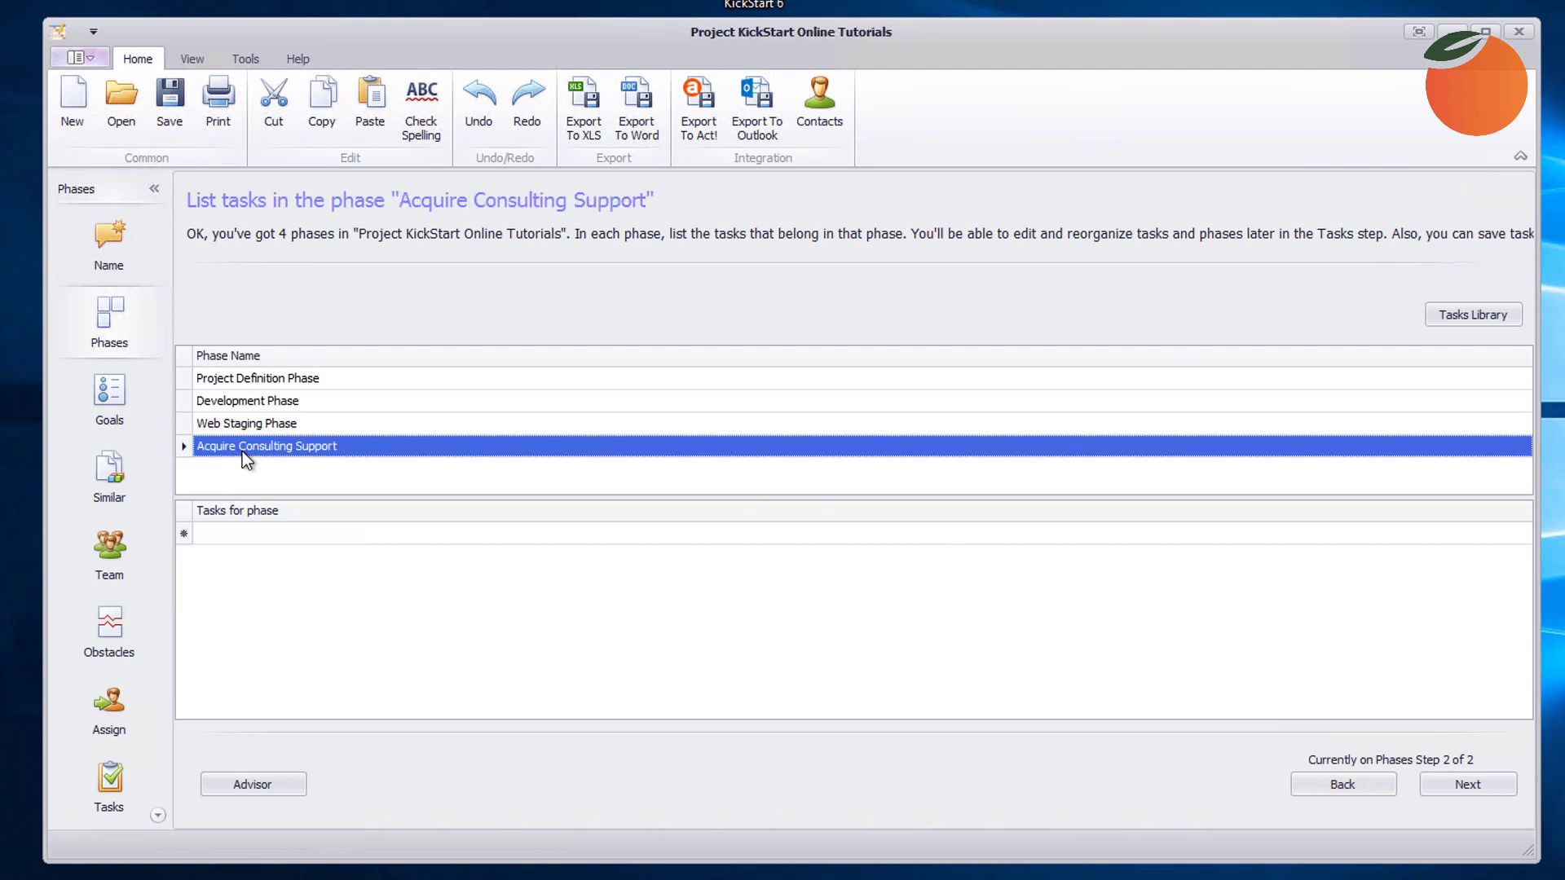
# Step: Enter the four consulting tasks in order, Interview the Consultant through Sign the Contract
pyautogui.click(239, 539)
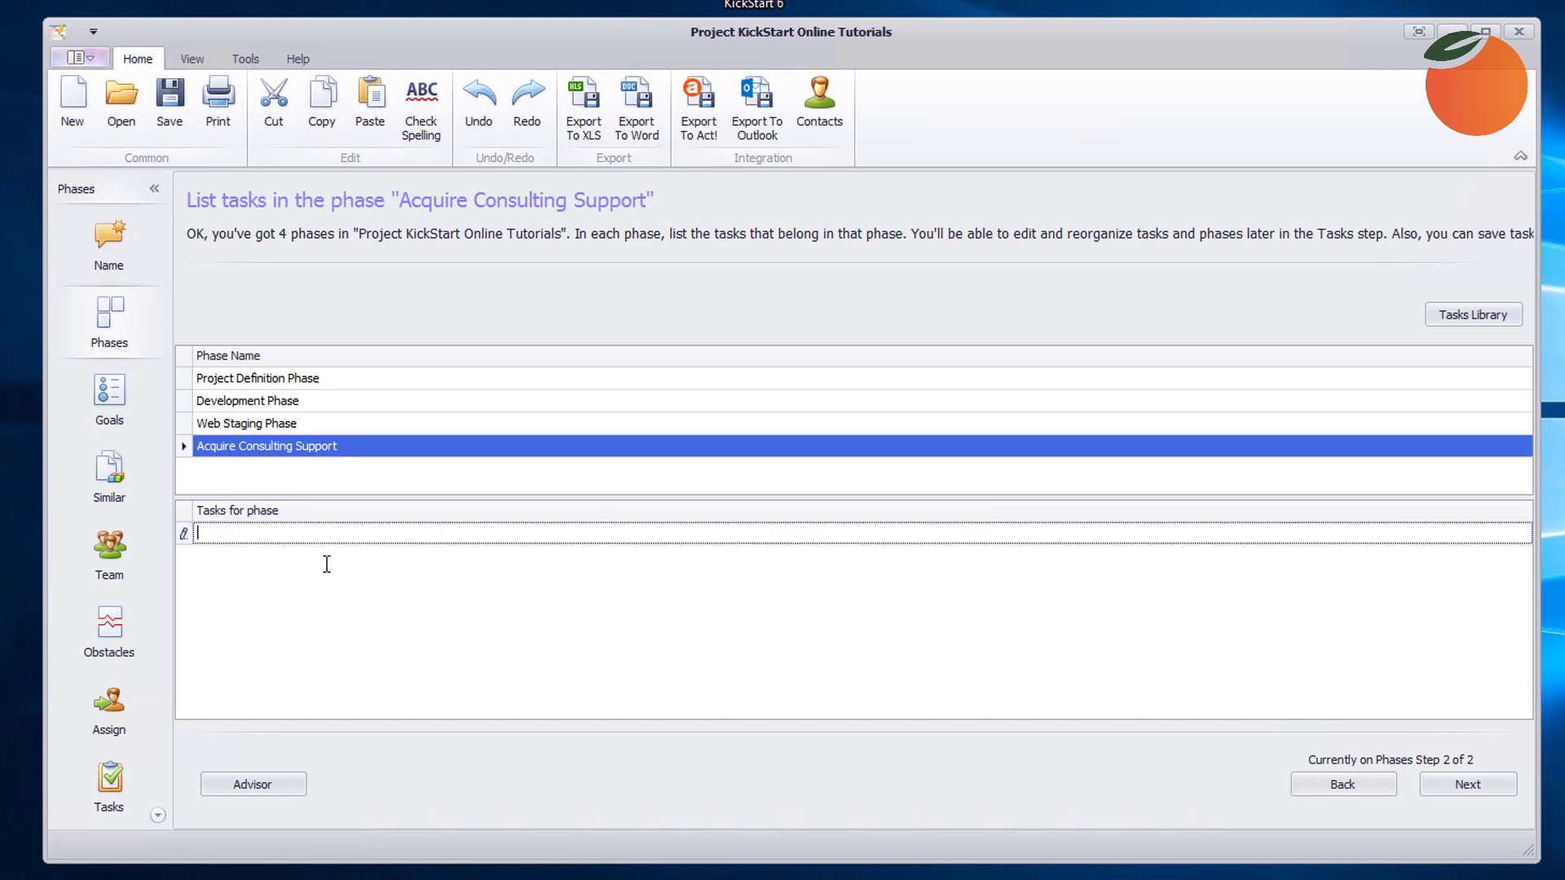
pyautogui.write('Interview the Consultant')
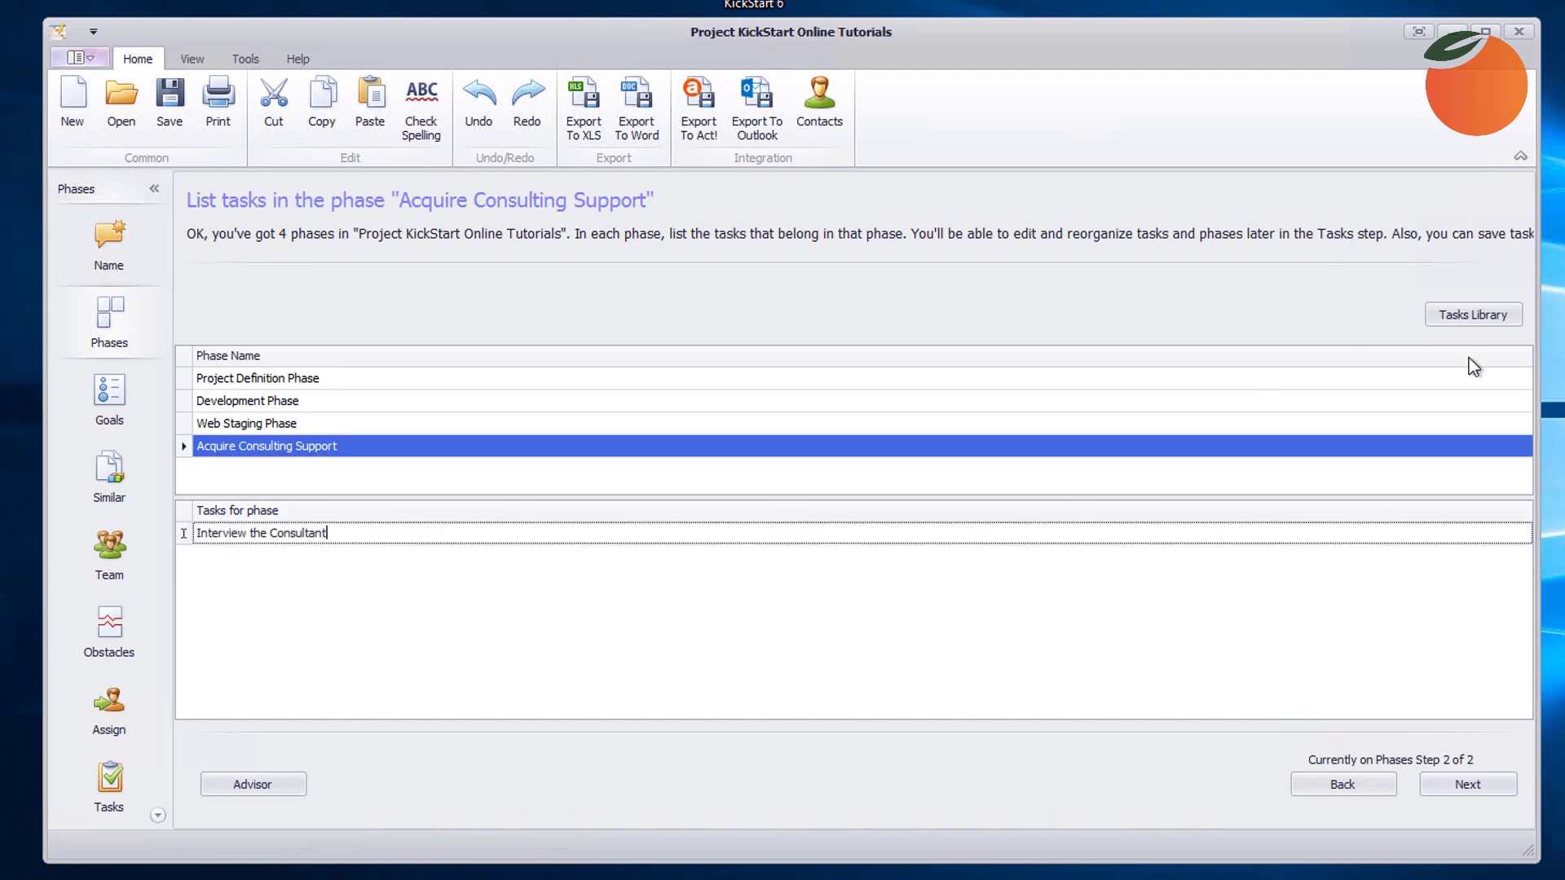
pyautogui.press('Return')
pyautogui.click(238, 556)
pyautogui.write('Develop a Proposal')
pyautogui.press('Return')
pyautogui.click(570, 575)
pyautogui.write('Negotiate Contract Terms')
pyautogui.press('Return')
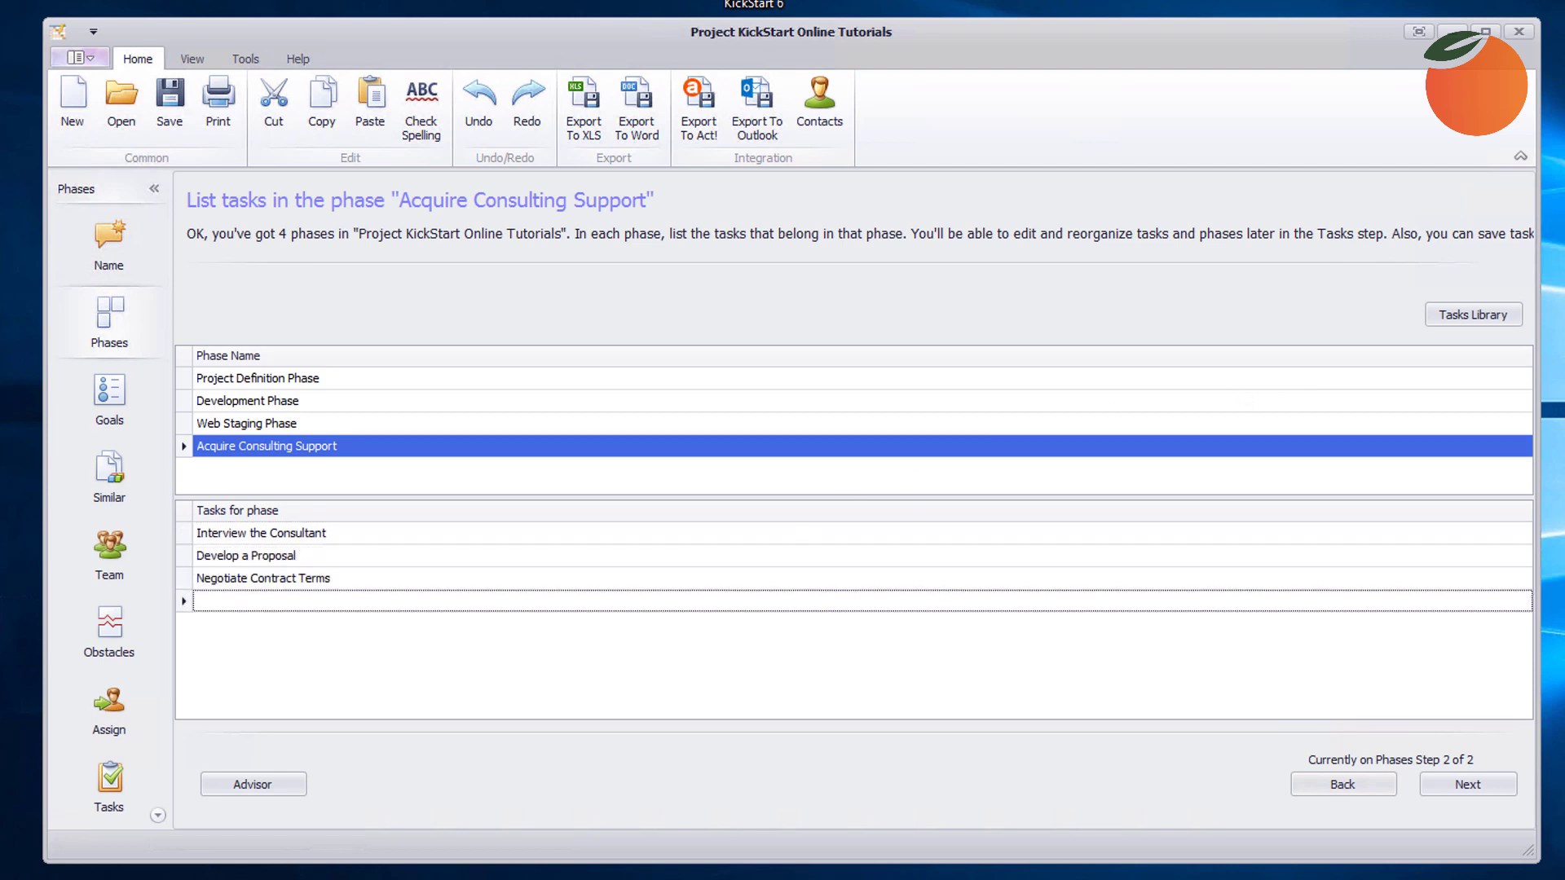
pyautogui.click(223, 604)
pyautogui.write('Sign the Contract')
pyautogui.press('Return')
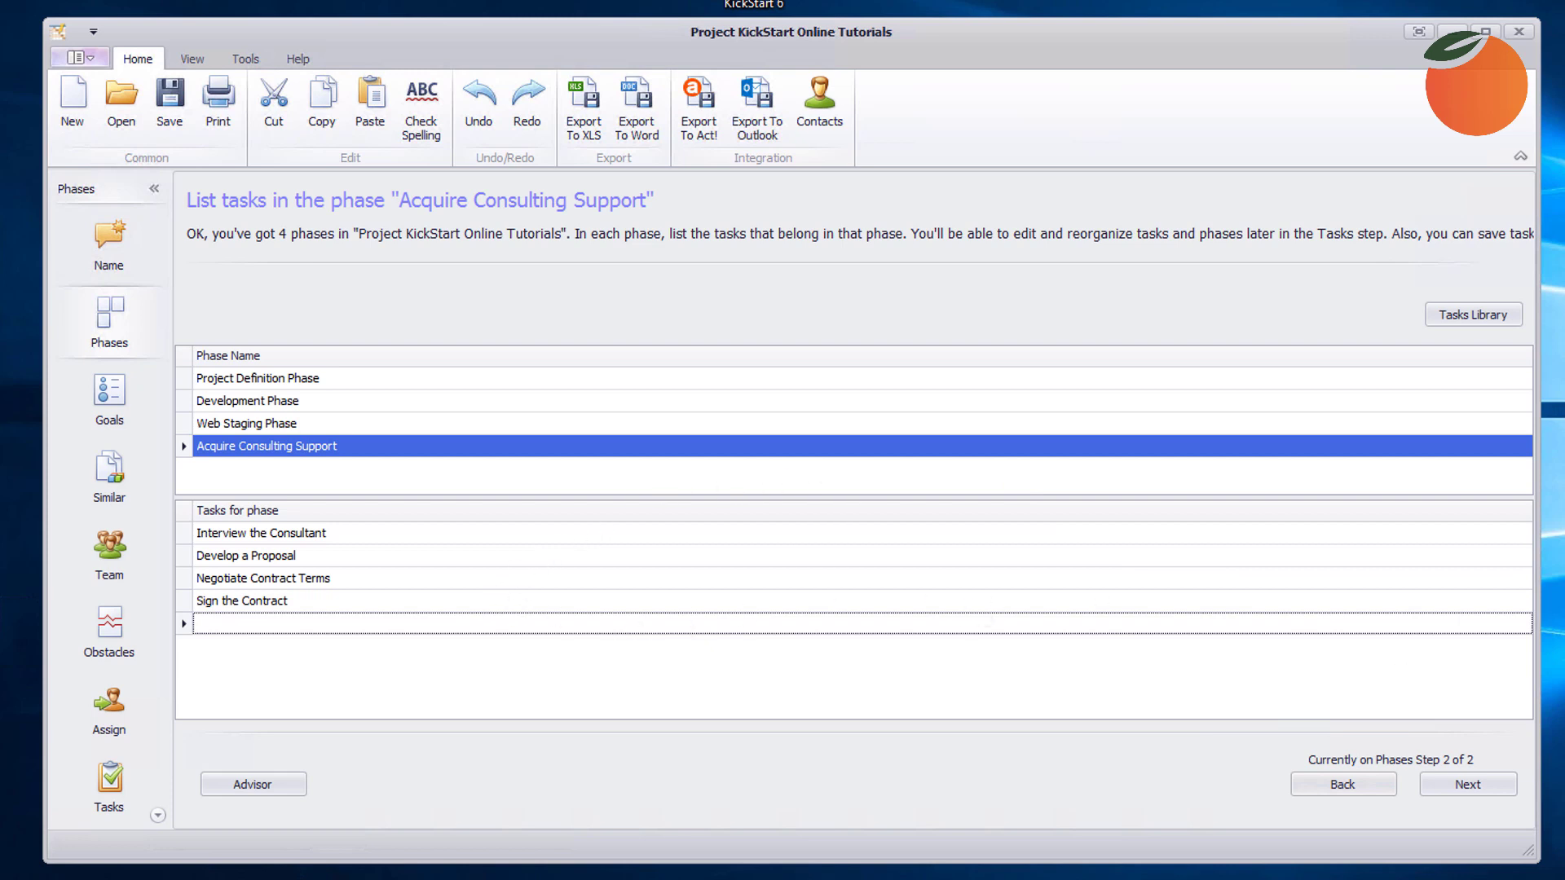
# Step: Open the Goals step and select the first goal, Emphasize Project KickStart's benefits
pyautogui.click(1470, 788)
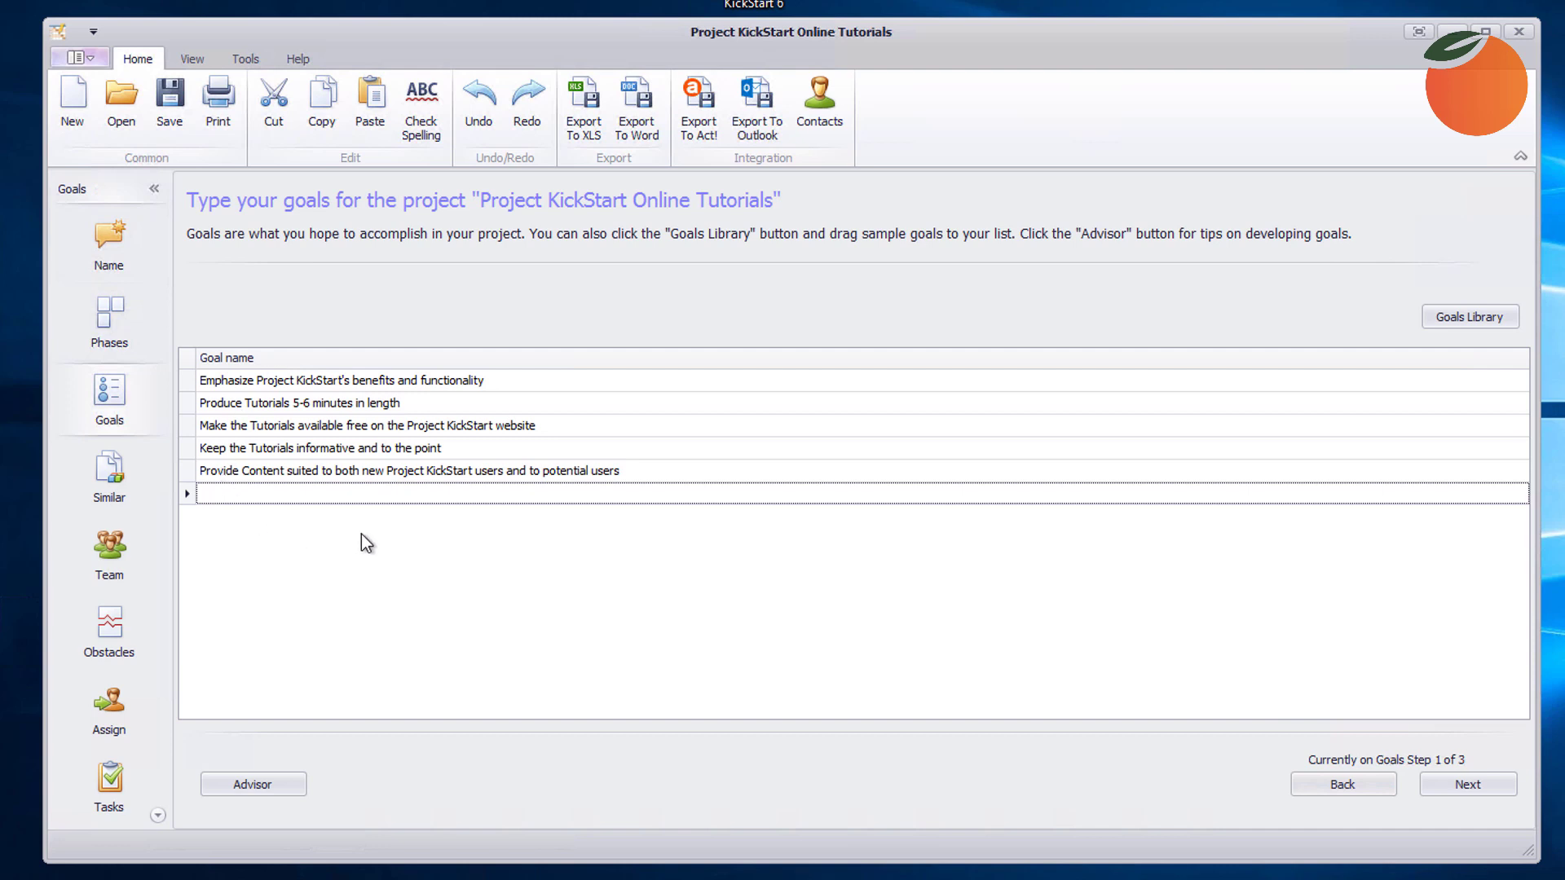
pyautogui.click(478, 390)
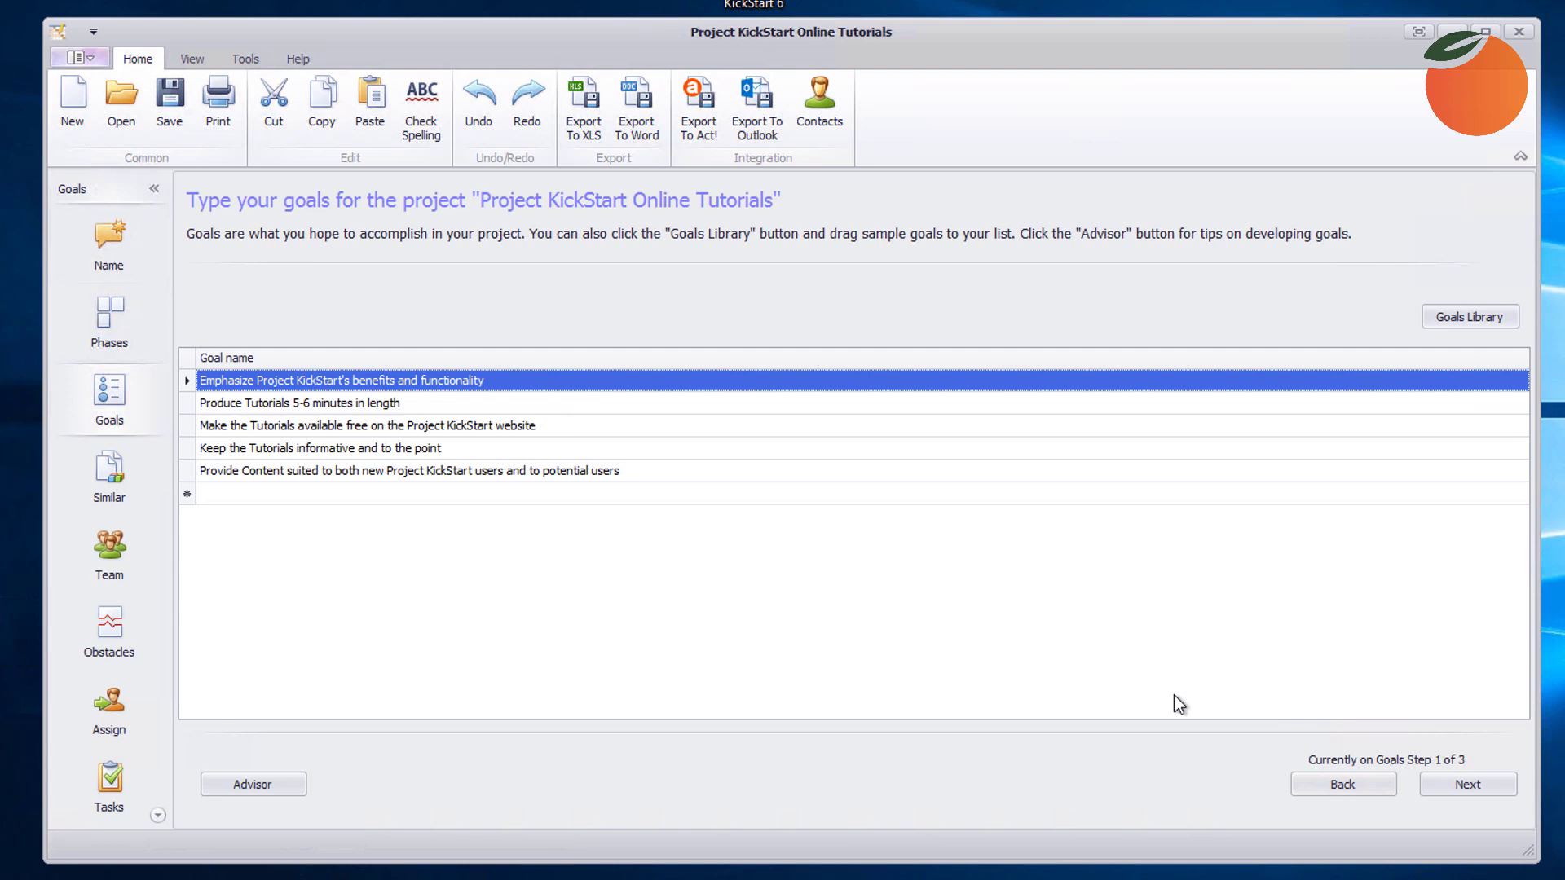
# Step: Add the goal tasks 'Make a Project KickStart's benfit List' and 'Check Total Time in Tutorial Software'
pyautogui.click(1455, 786)
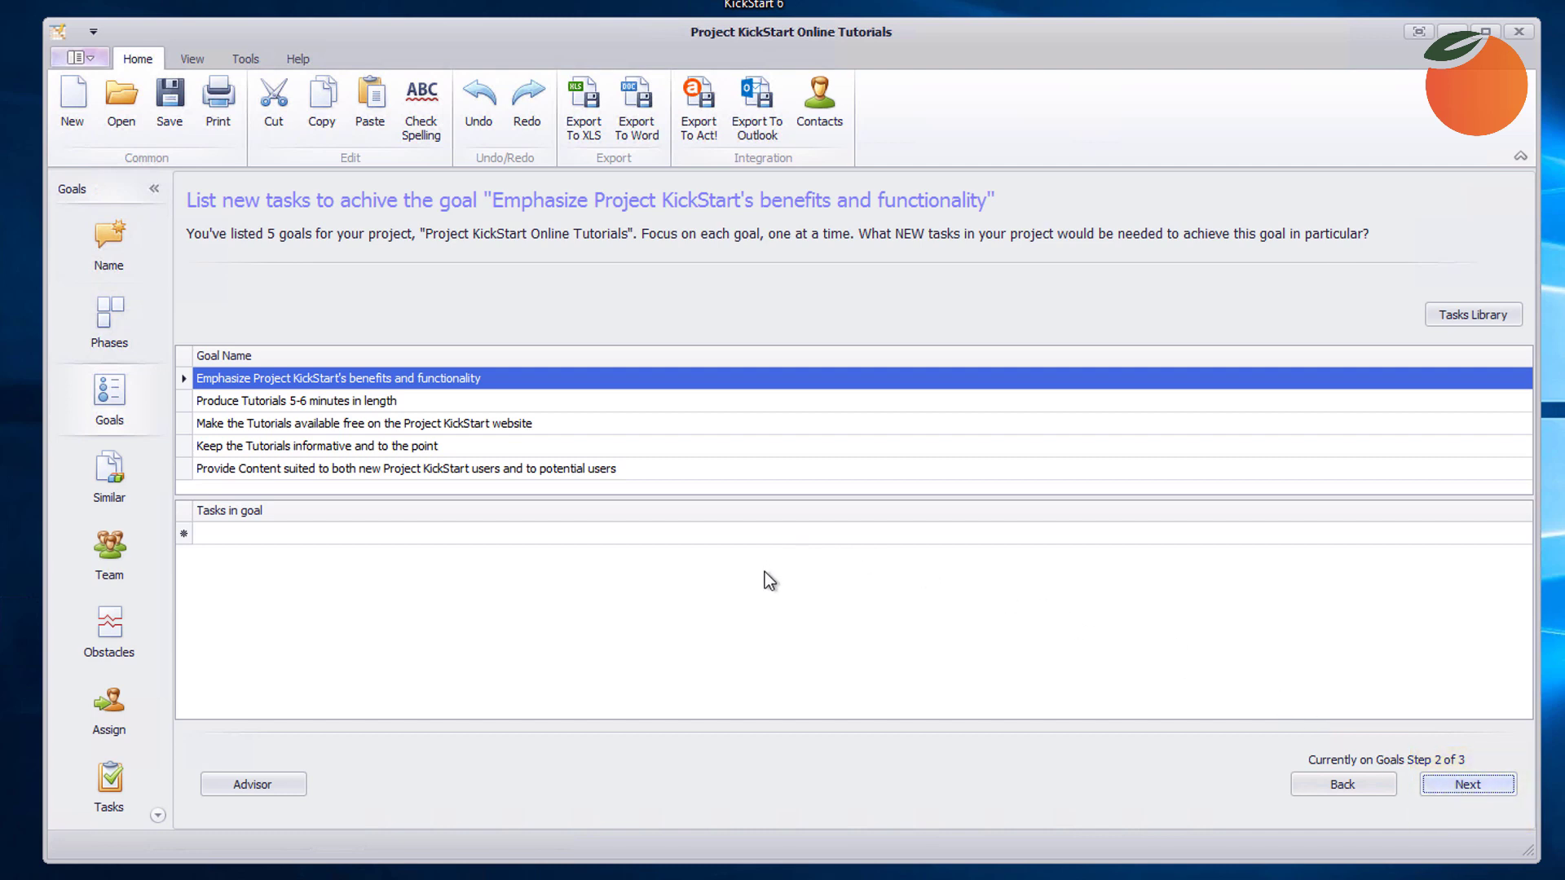
pyautogui.click(239, 377)
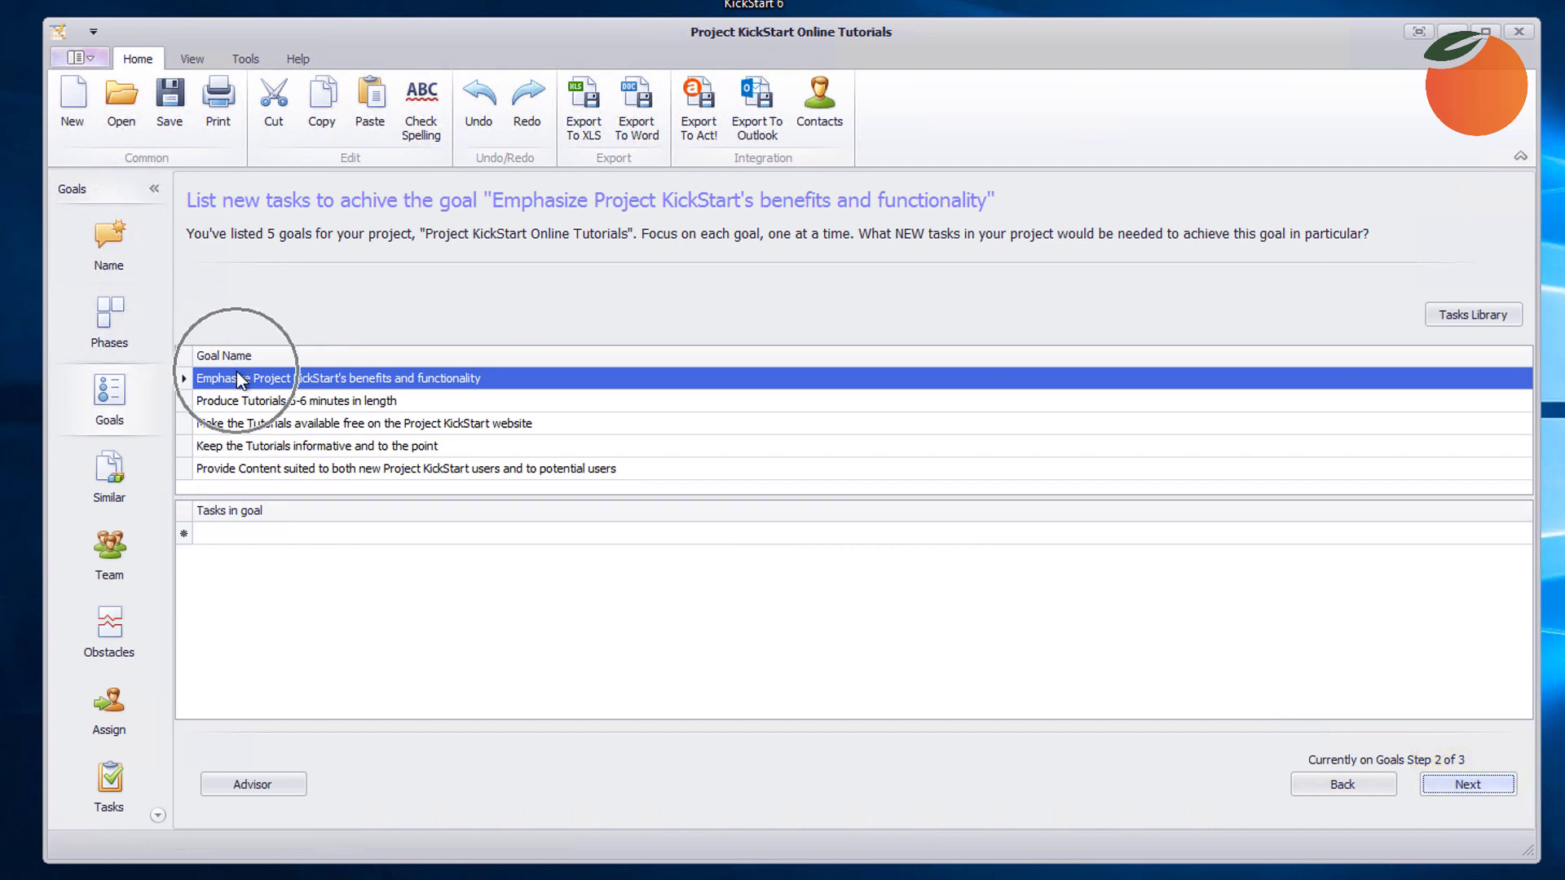
pyautogui.click(281, 532)
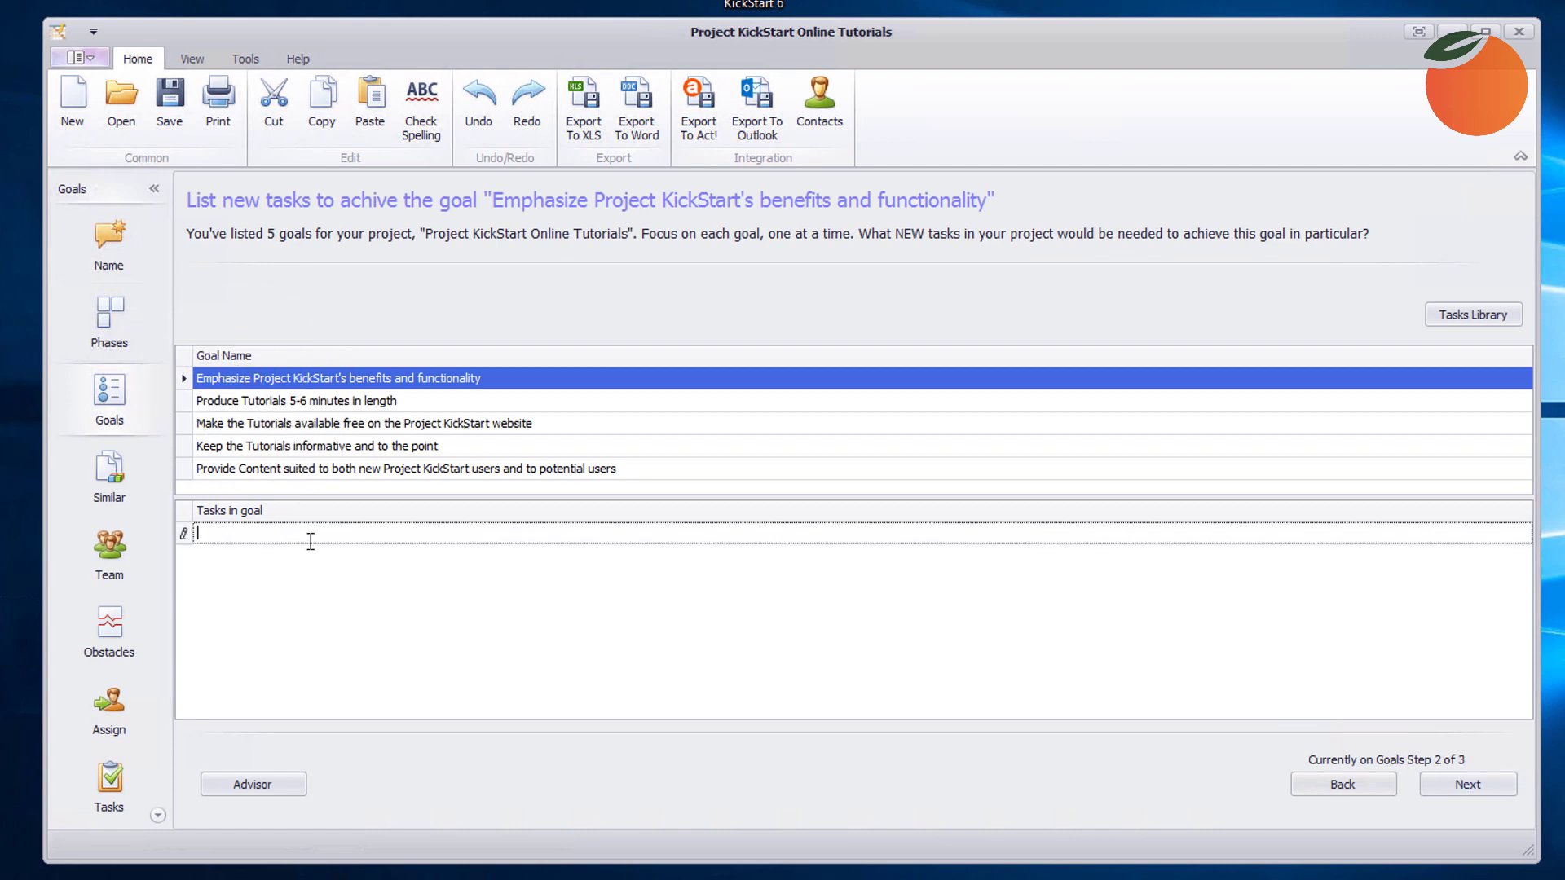
pyautogui.write("Make a Project KickStart's benfit List")
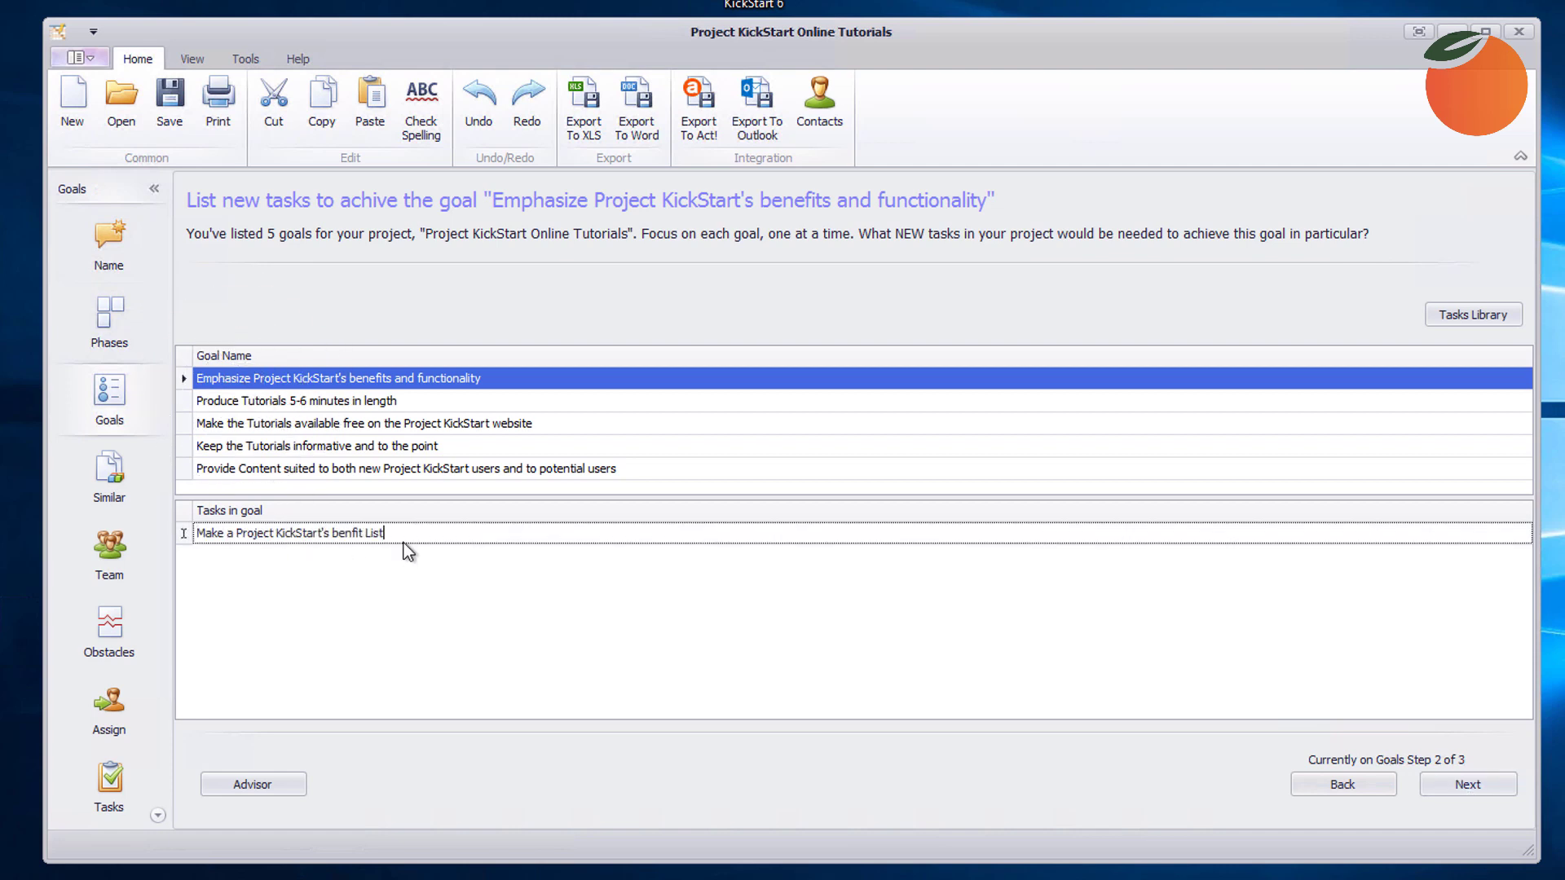
pyautogui.press('Return')
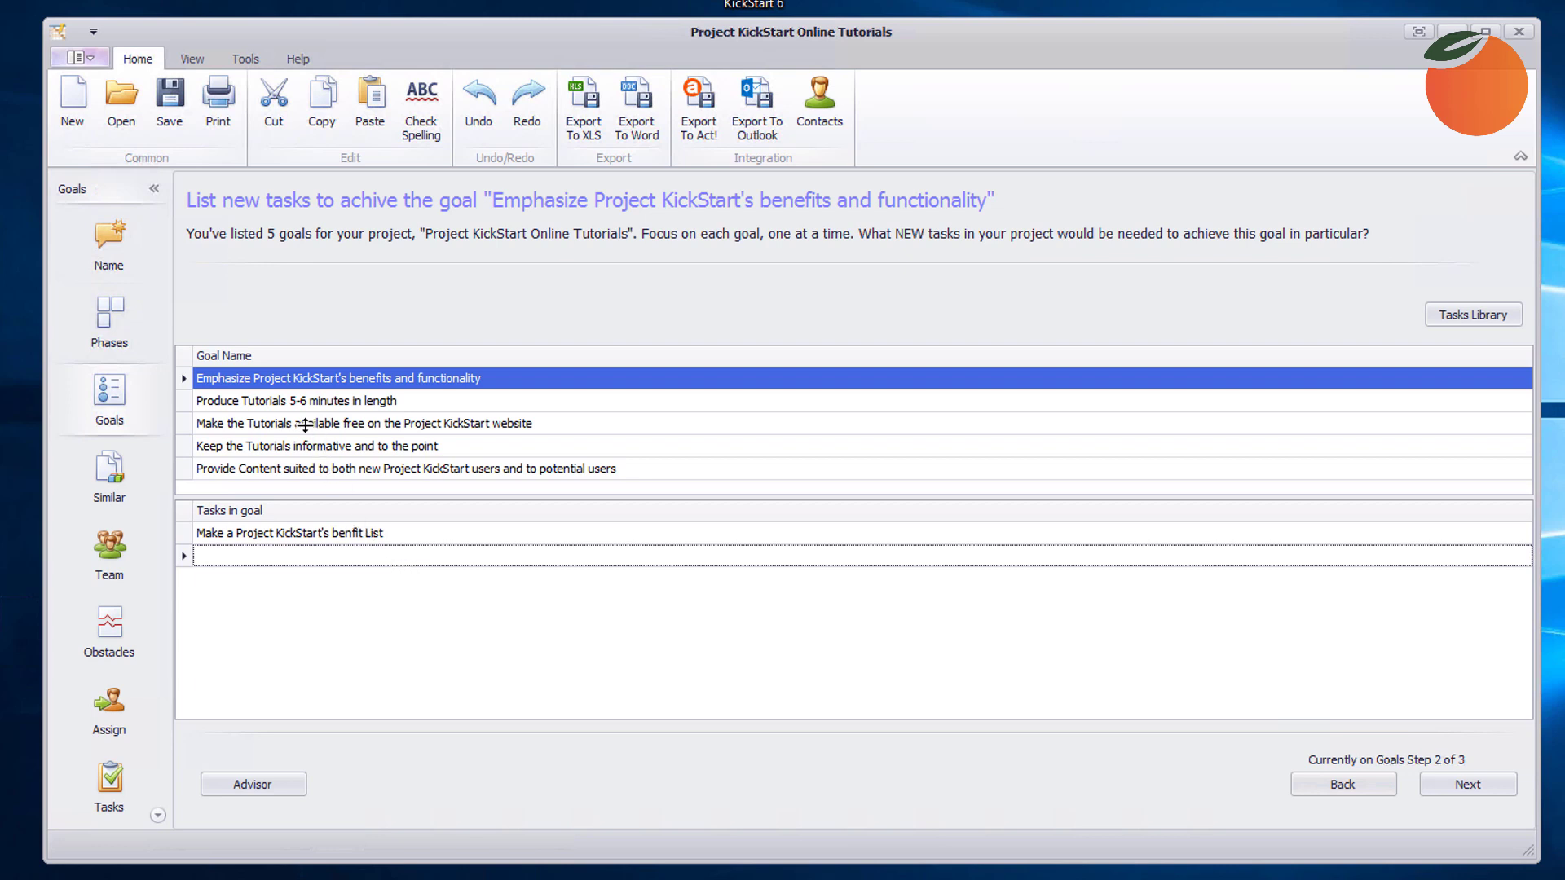
pyautogui.click(282, 408)
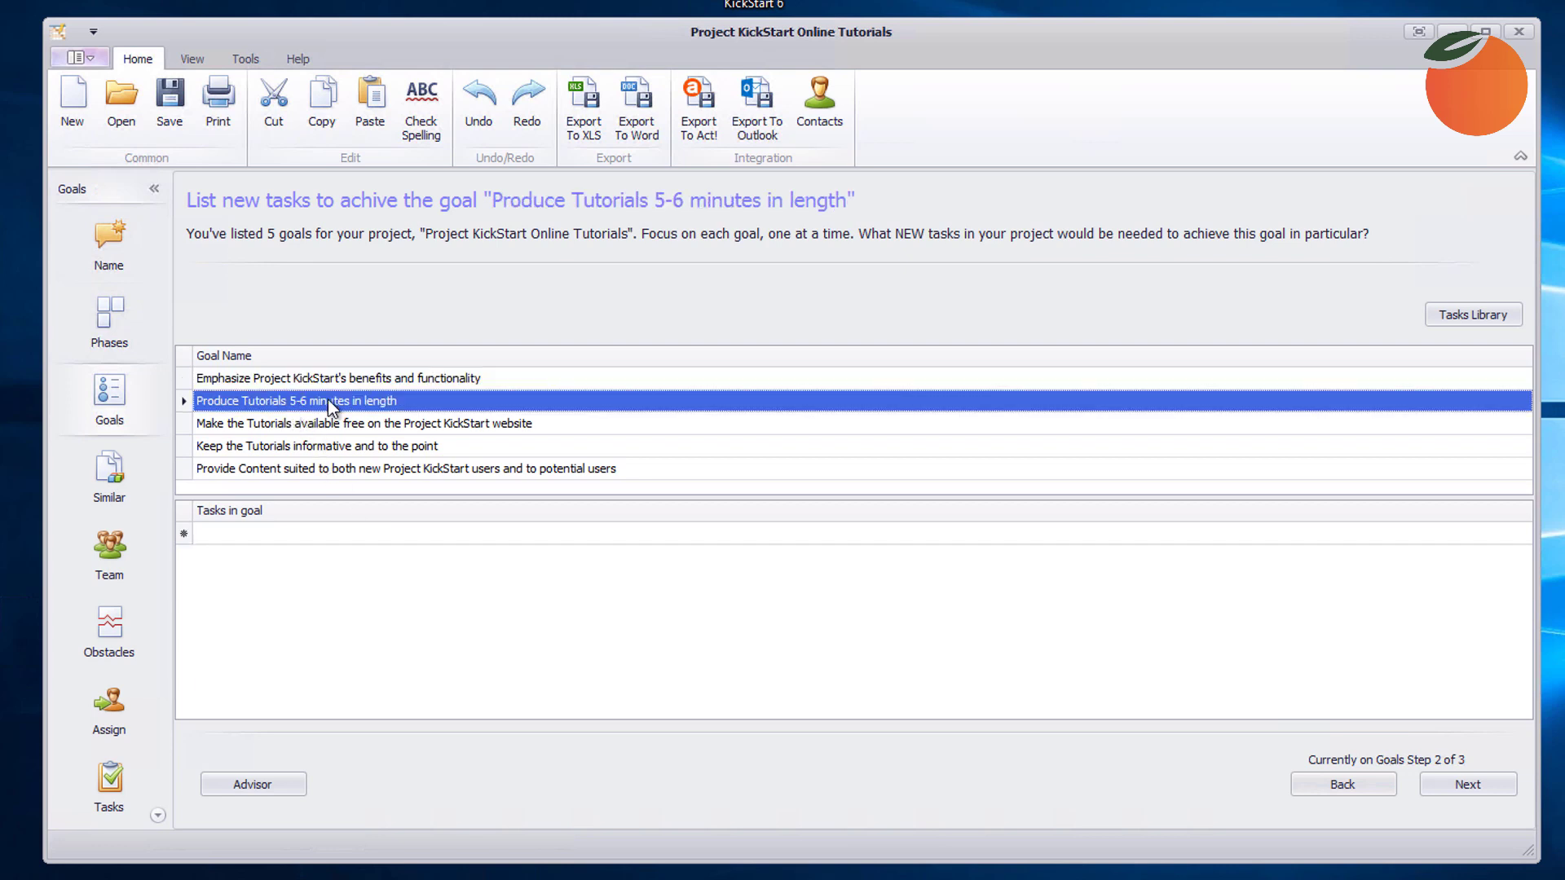
pyautogui.click(213, 533)
pyautogui.write('Check Total Time in Tutorial Software')
pyautogui.press('Return')
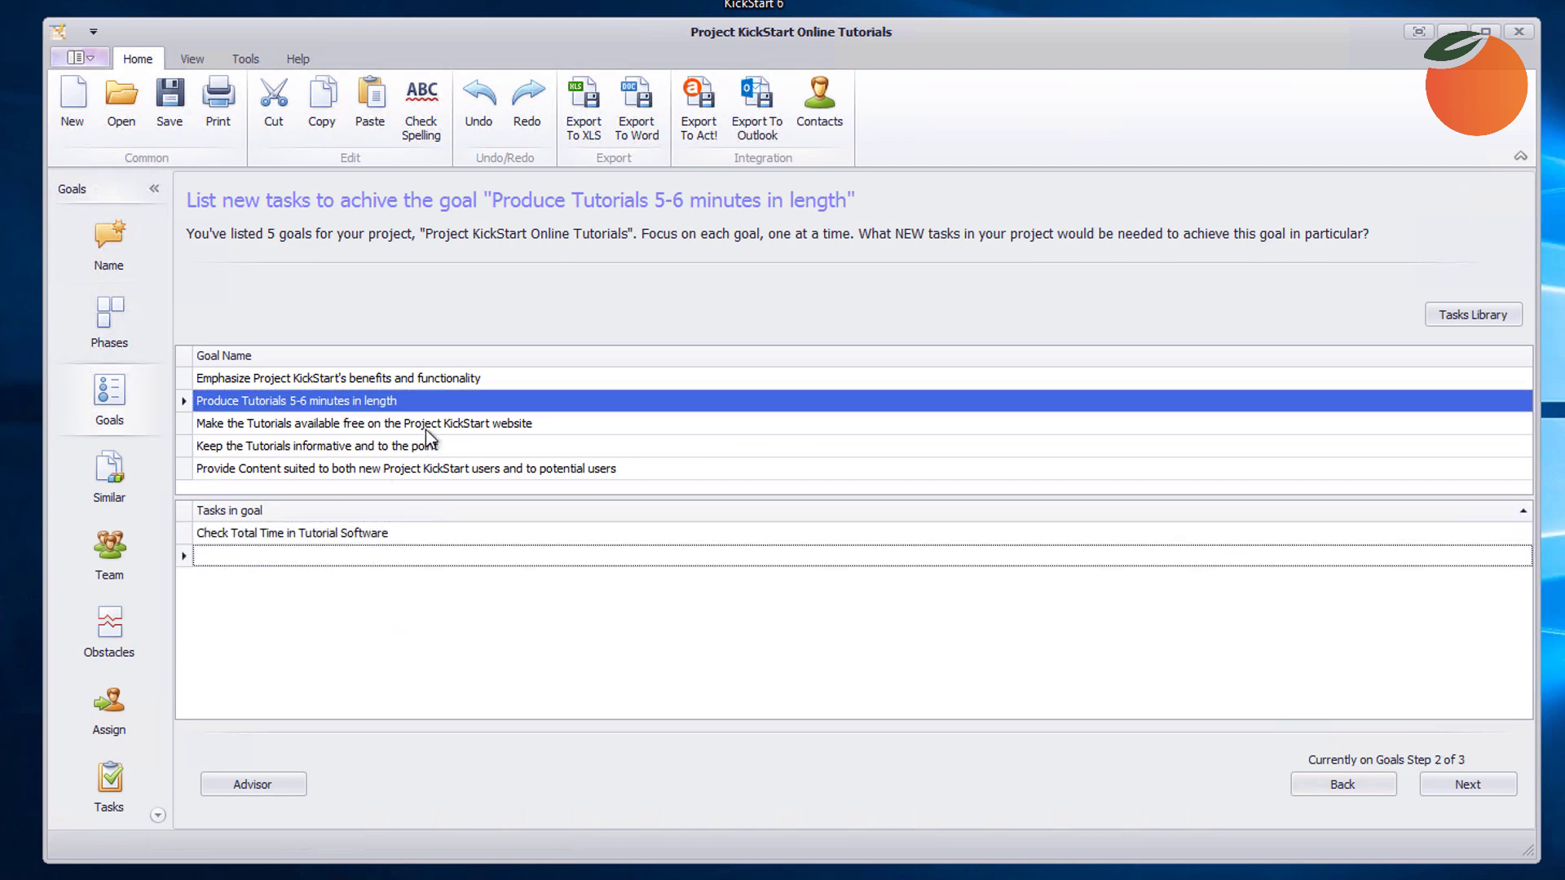
# Step: Add the review task, Obtain Feedback from Tutorial Users and Implement User Suggestions (as Needed) under their goals
pyautogui.click(423, 428)
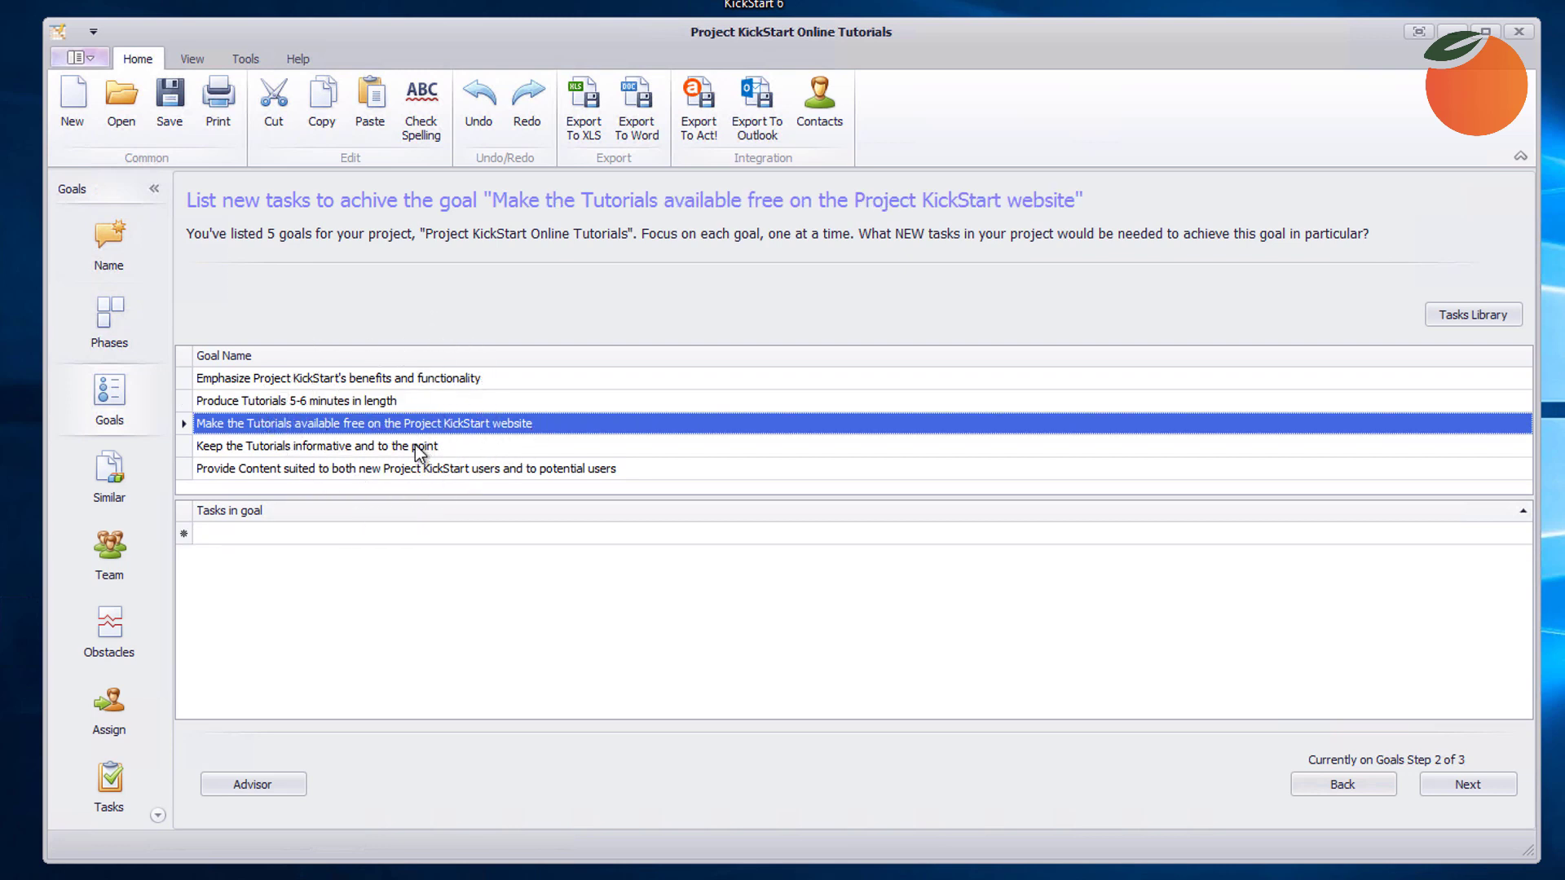
pyautogui.click(418, 446)
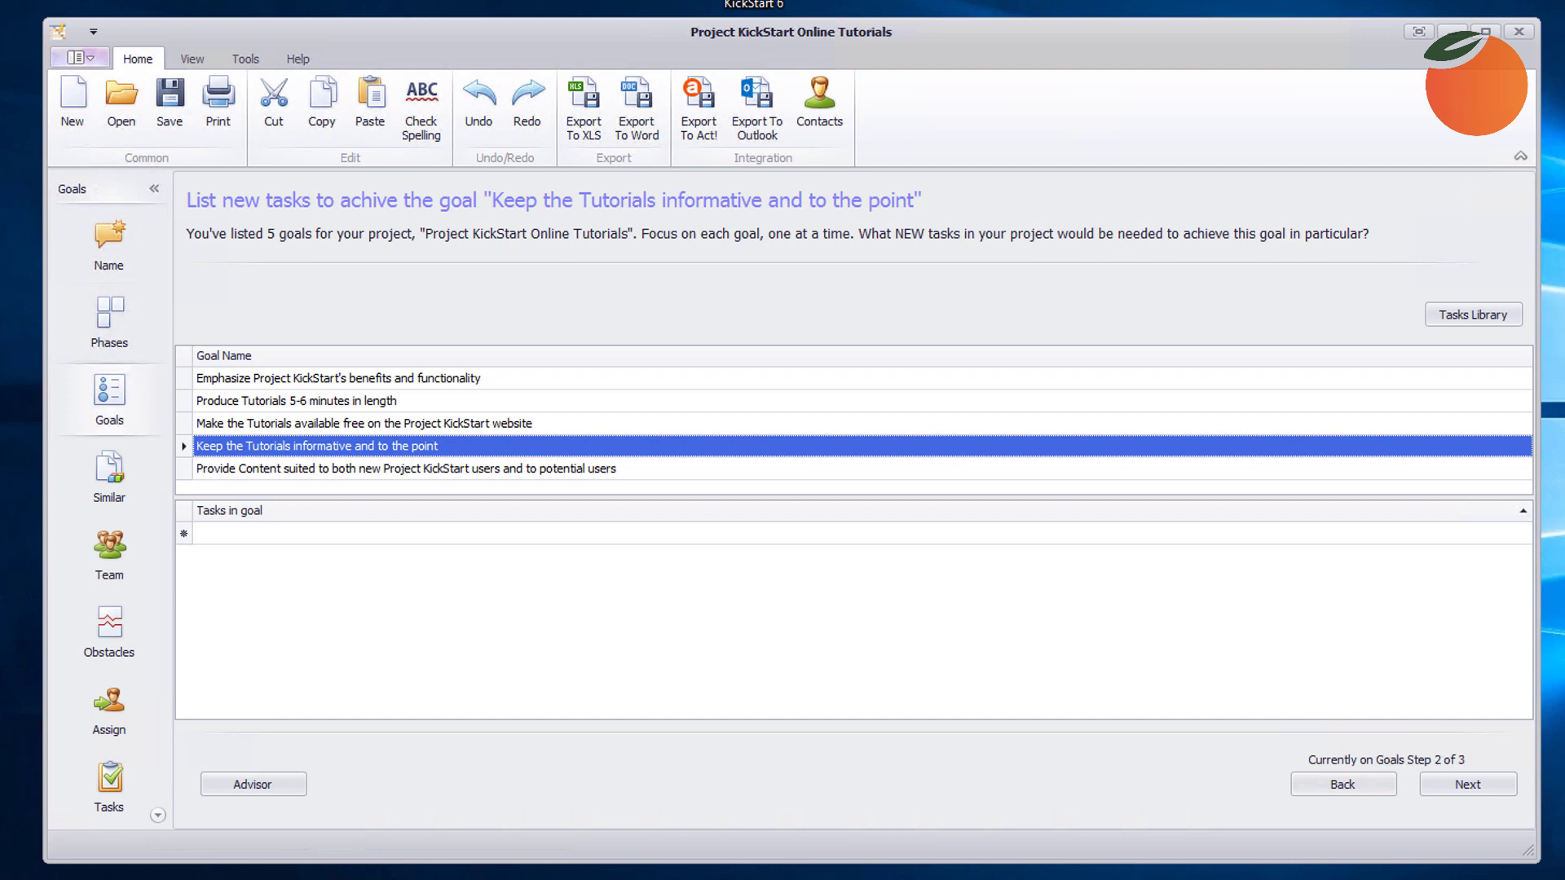
pyautogui.click(480, 533)
pyautogui.write('Review the Tutorials for Interest and Attention')
pyautogui.press('Return')
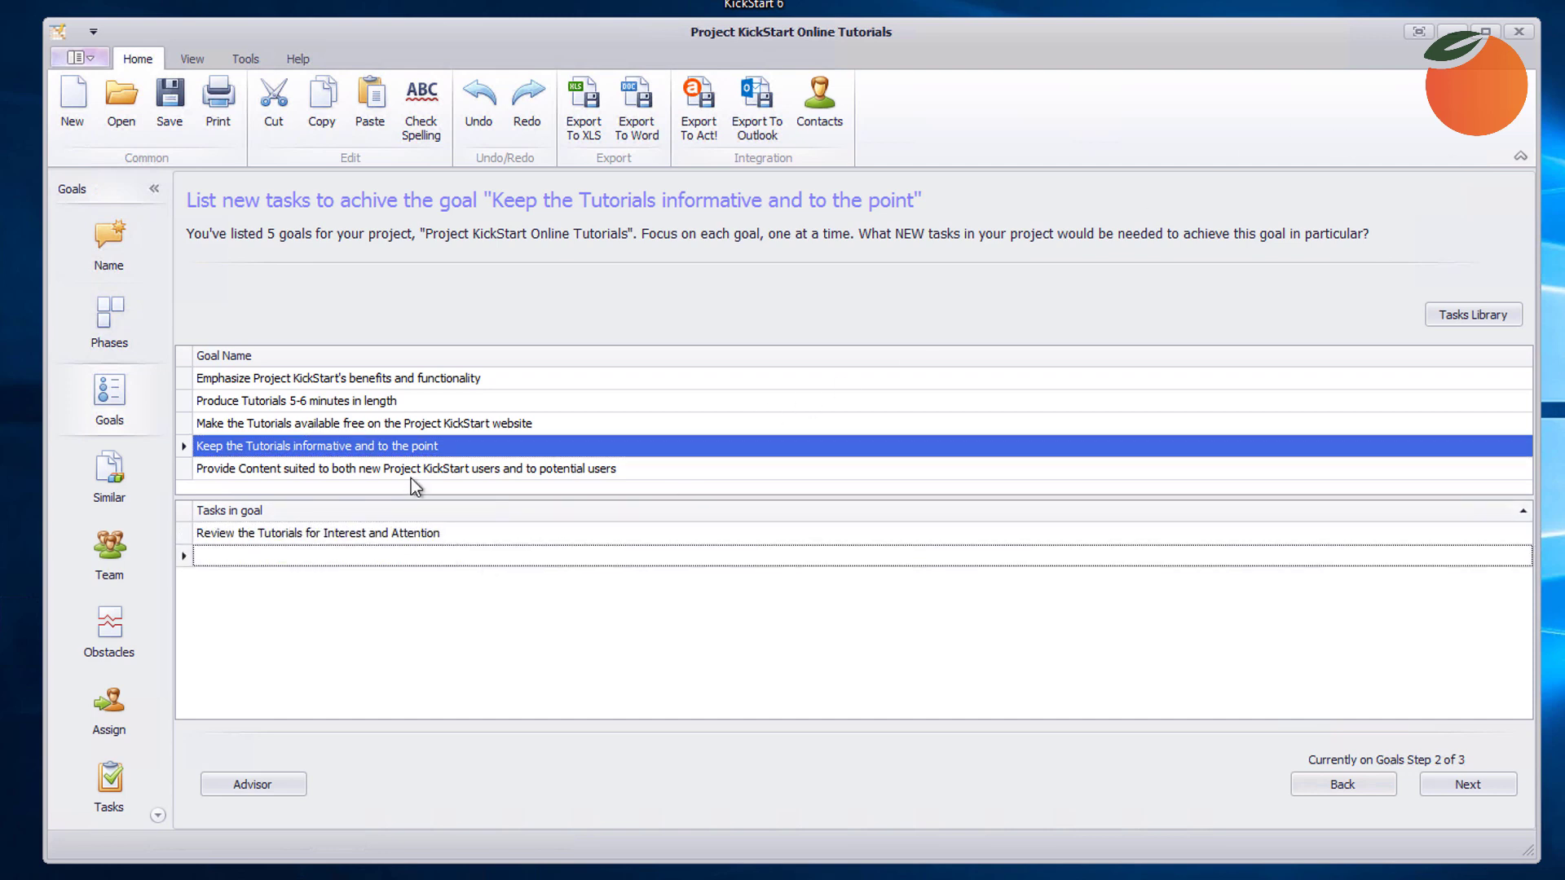
pyautogui.click(395, 466)
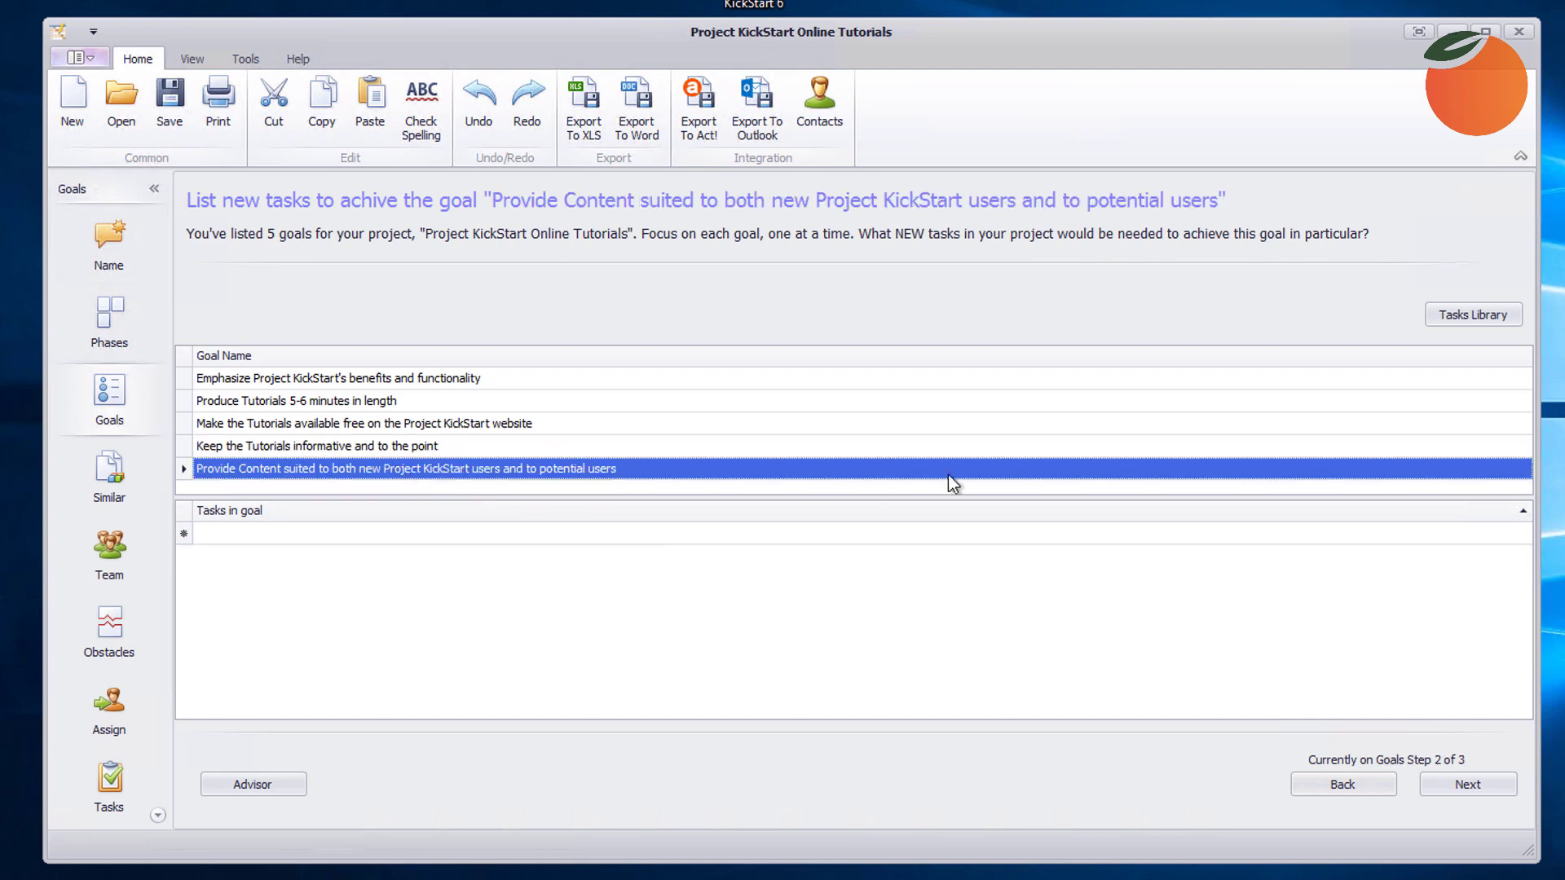
pyautogui.click(312, 536)
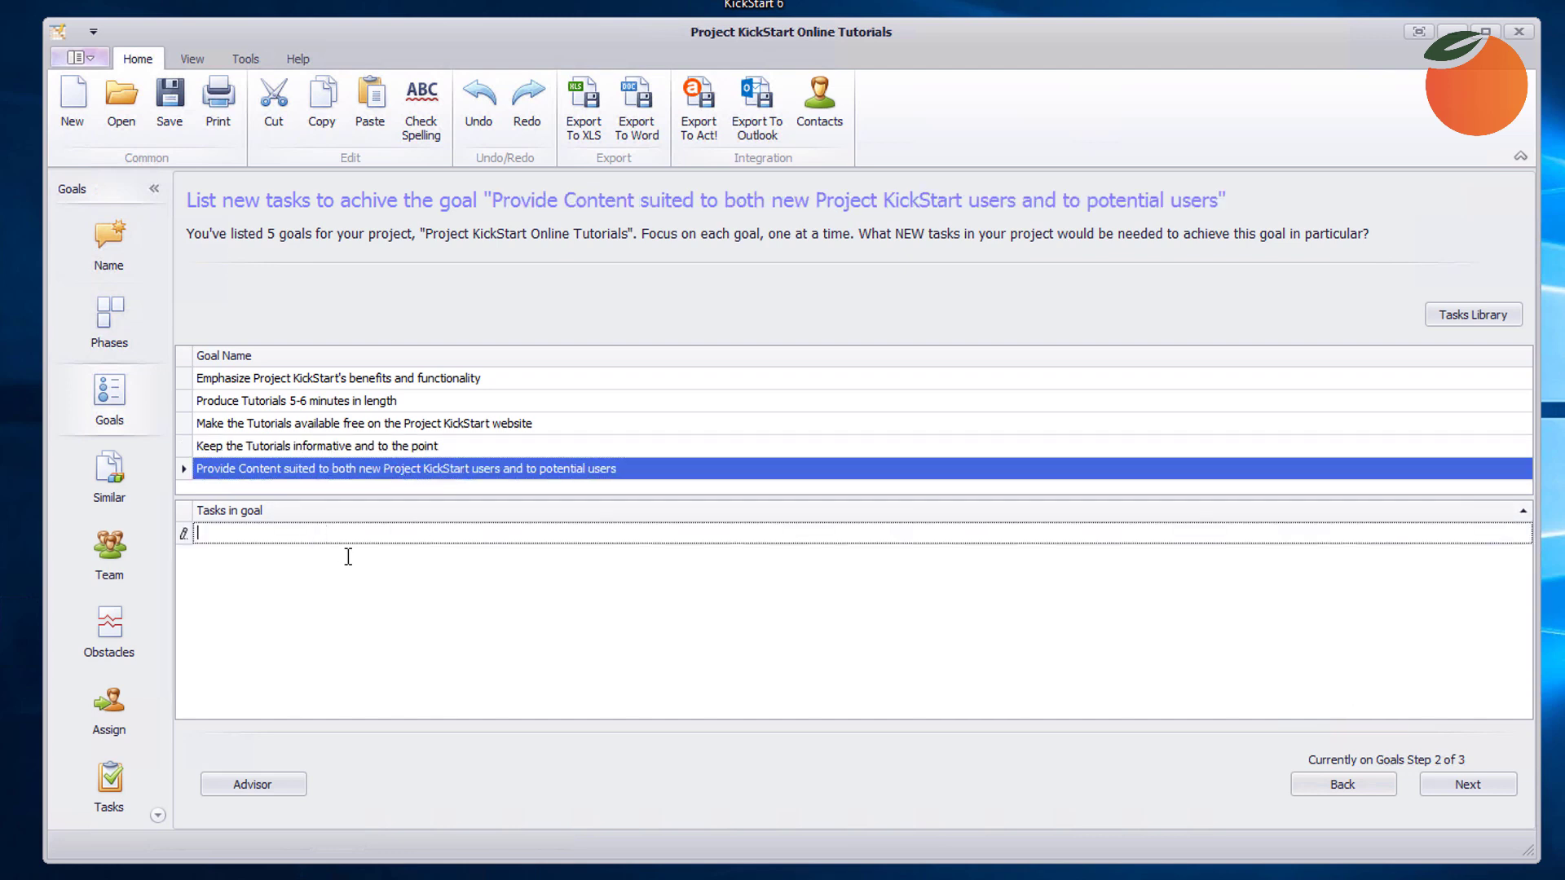
pyautogui.write('Obtain Feedback from Tutorial Users')
pyautogui.press('Return')
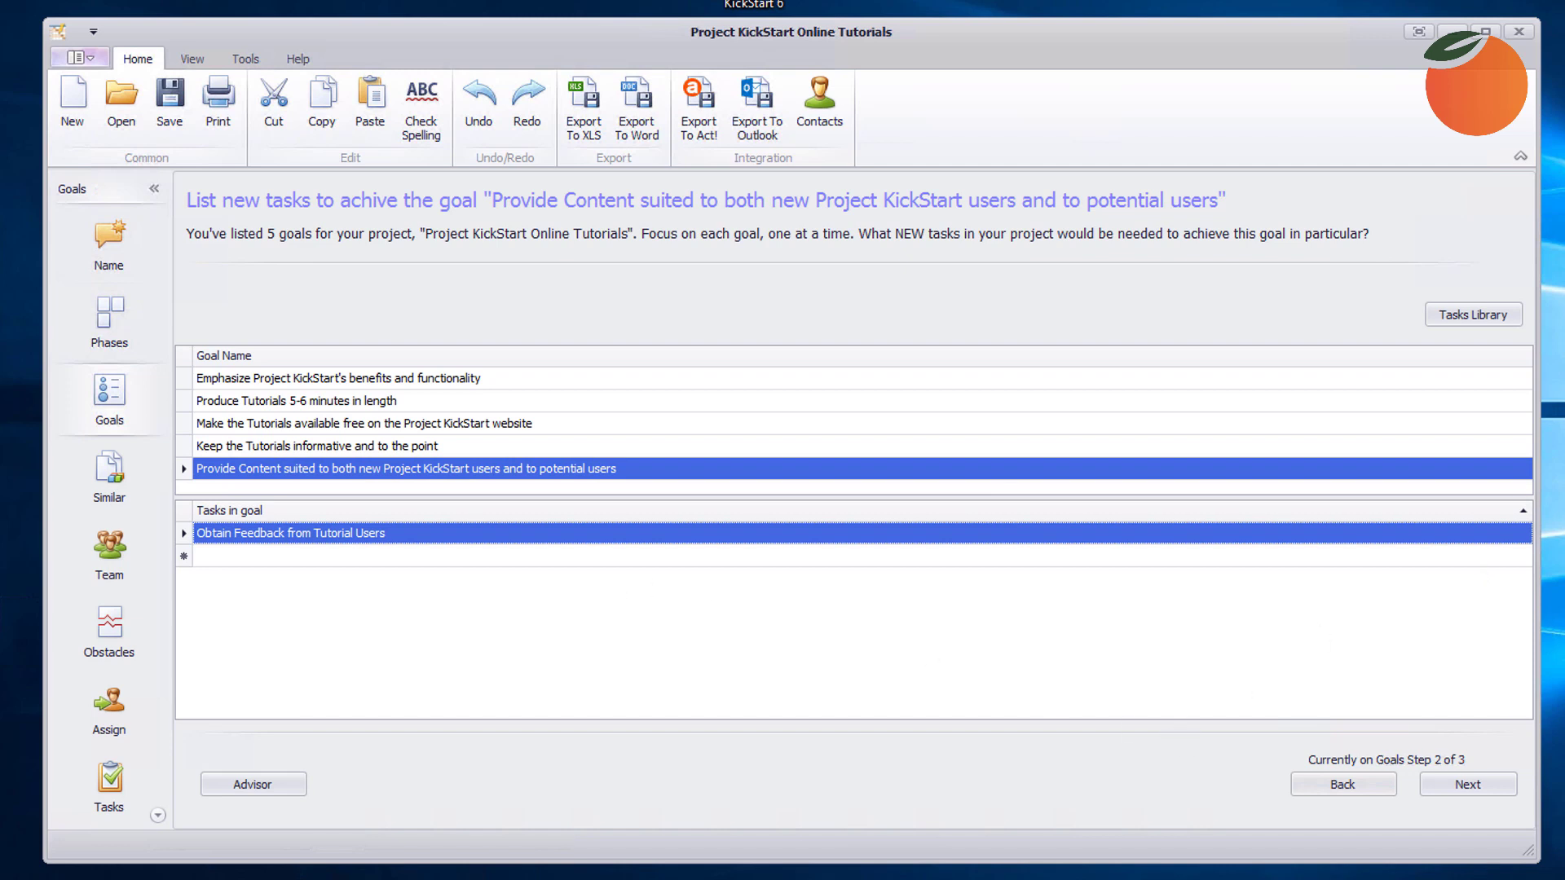
pyautogui.click(321, 554)
pyautogui.write('Implement User Suggestions (as Needed)')
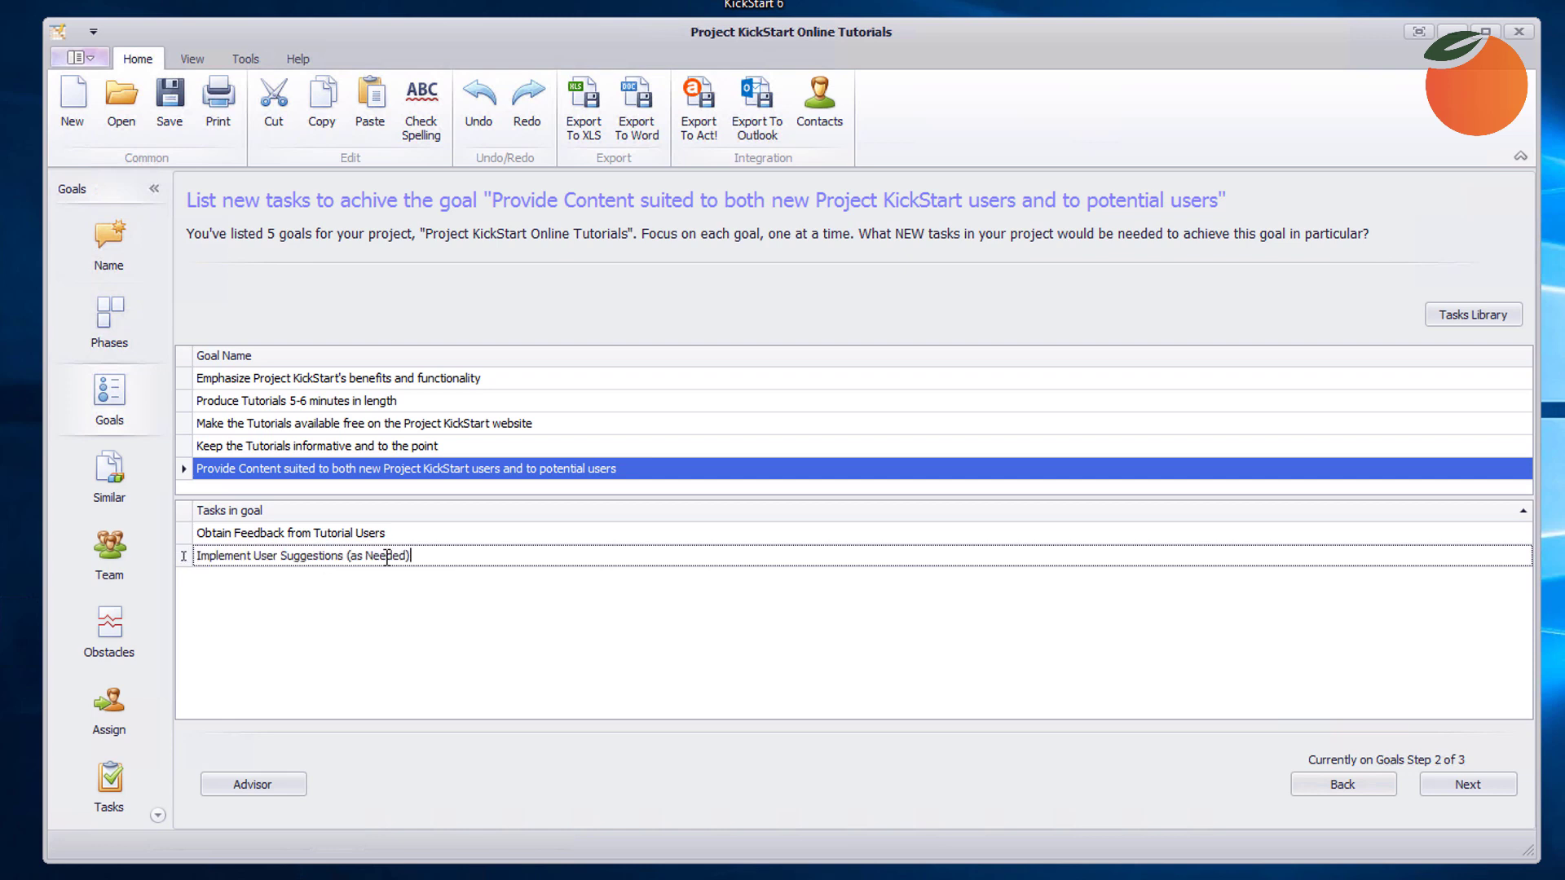
pyautogui.press('Return')
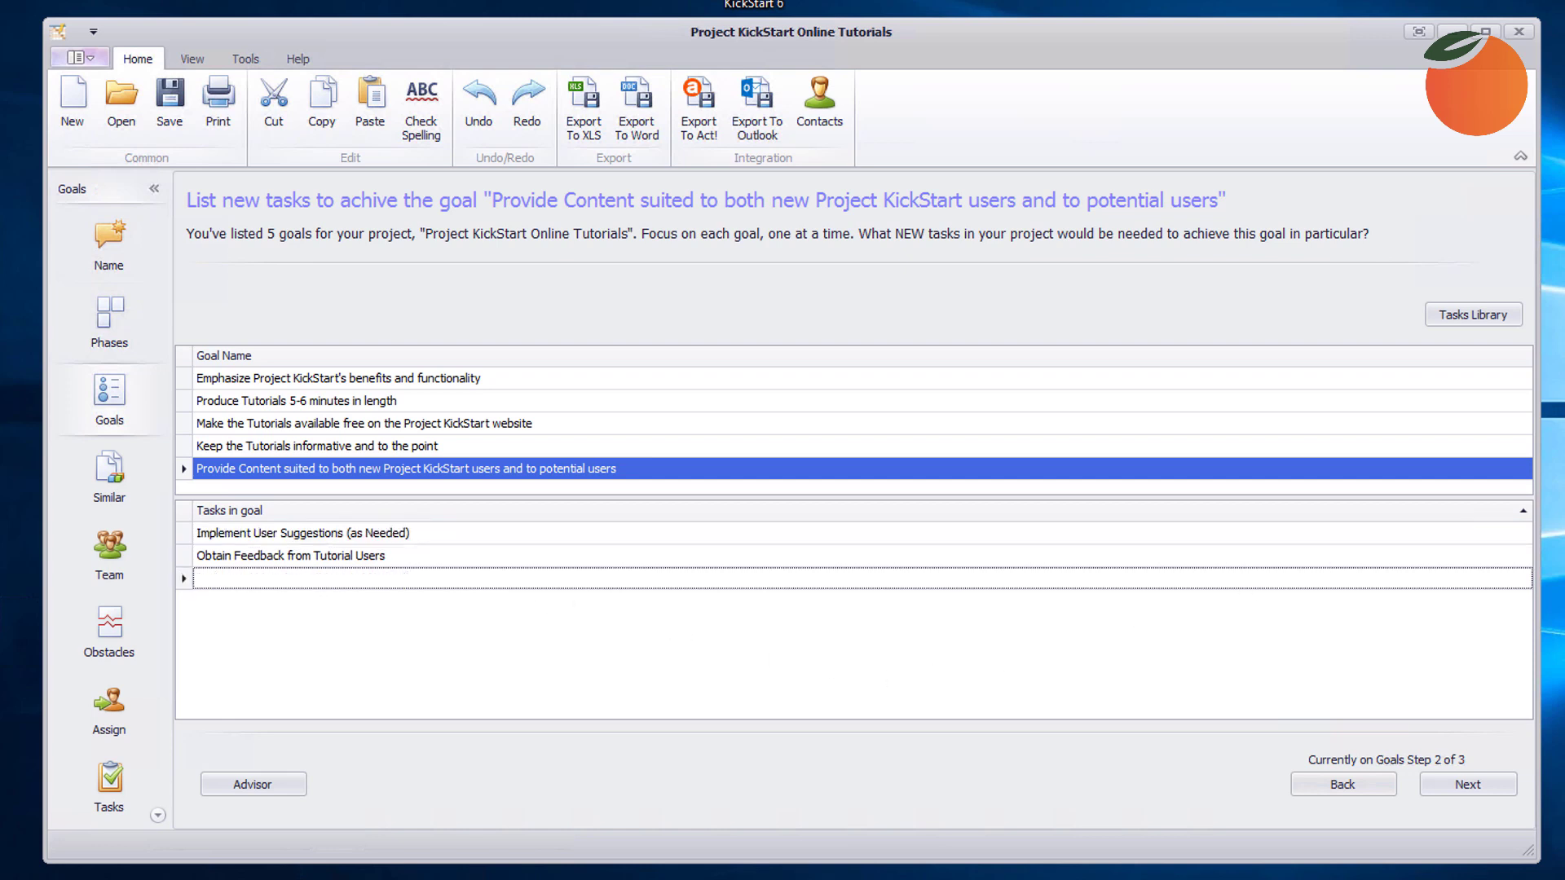
pyautogui.click(1459, 784)
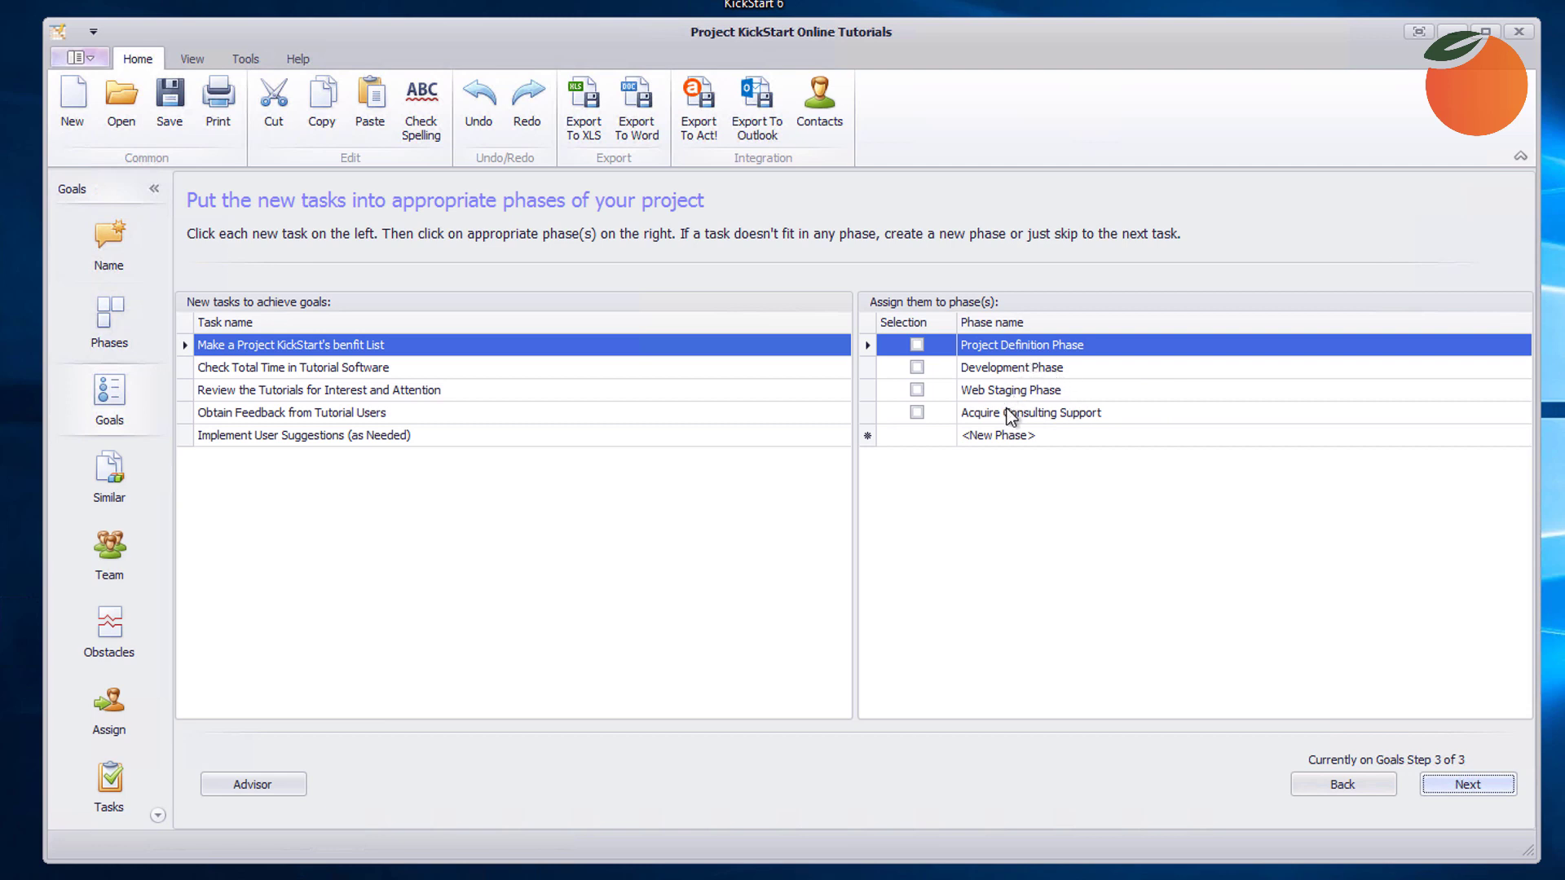
# Step: Tick Project Definition Phase for the benefit list task, and Project Definition plus Development for the review task
pyautogui.click(401, 349)
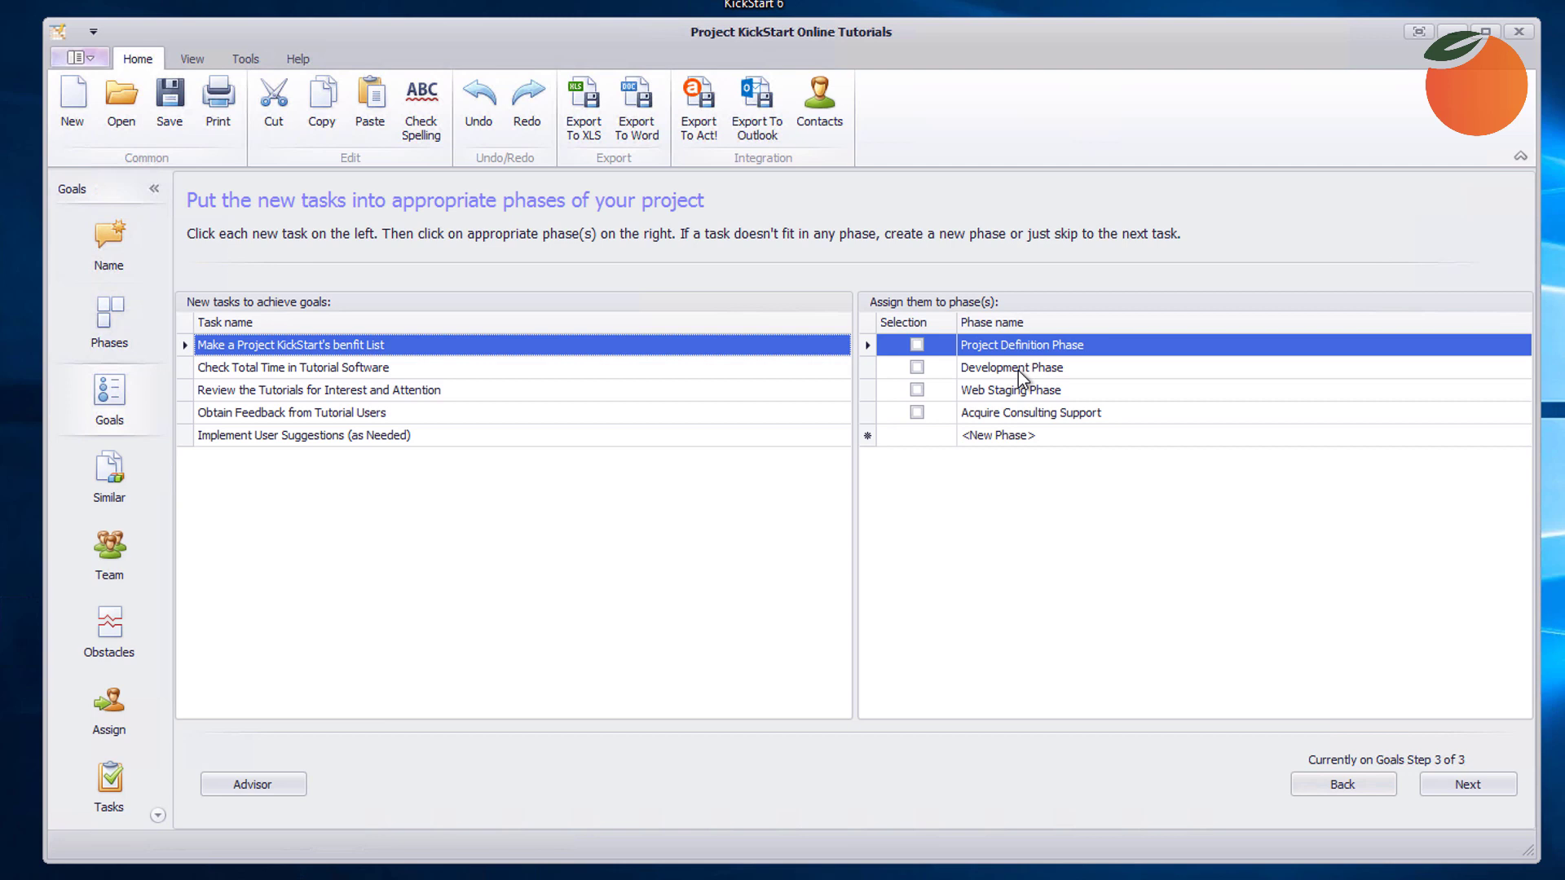
pyautogui.click(914, 346)
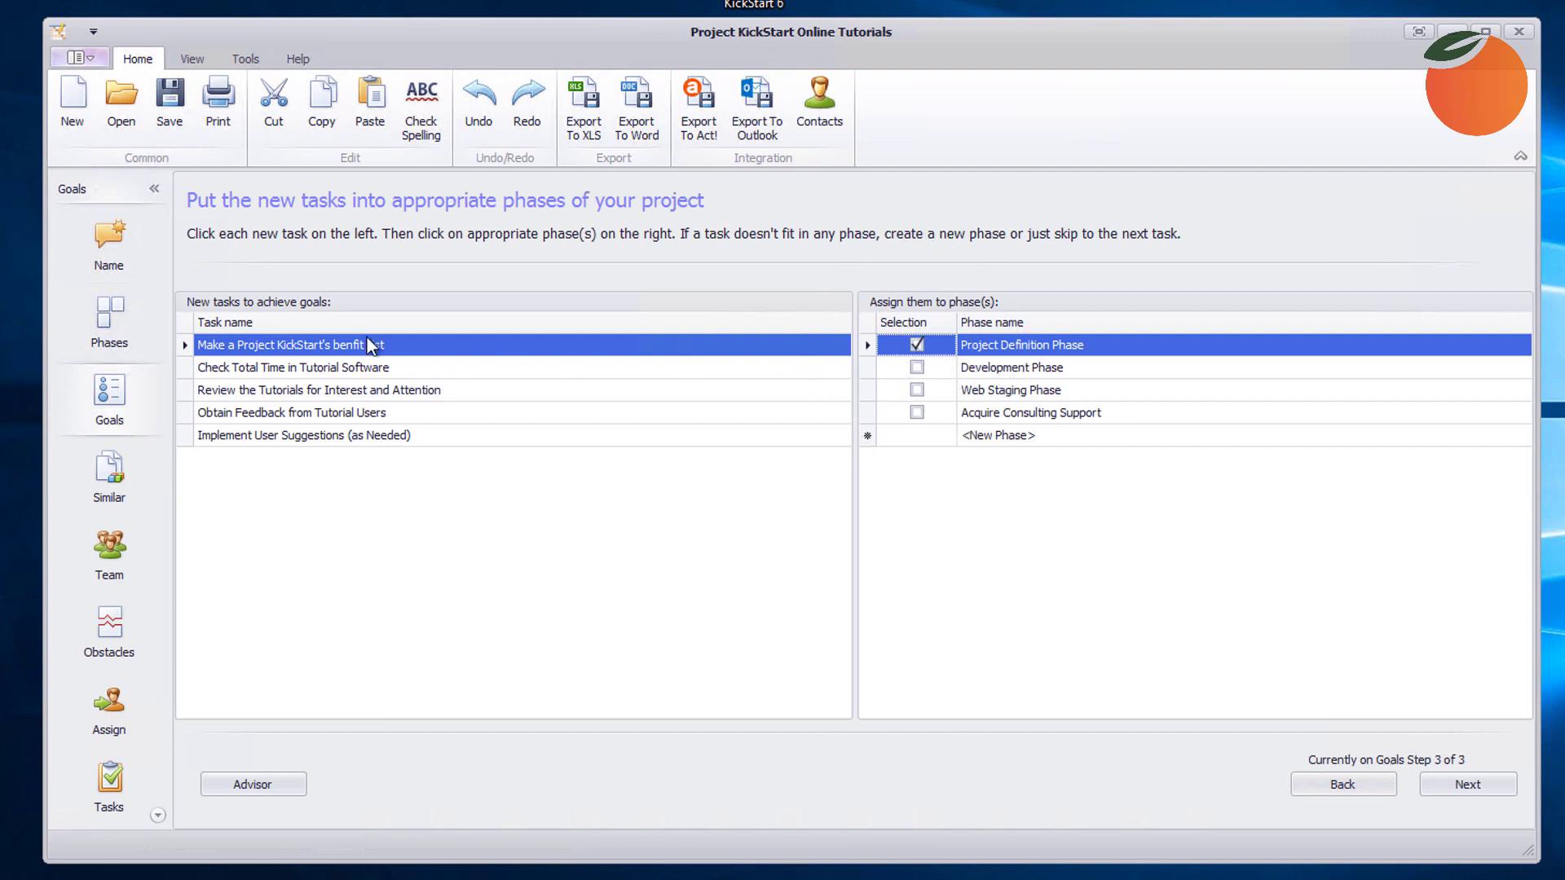
pyautogui.click(340, 370)
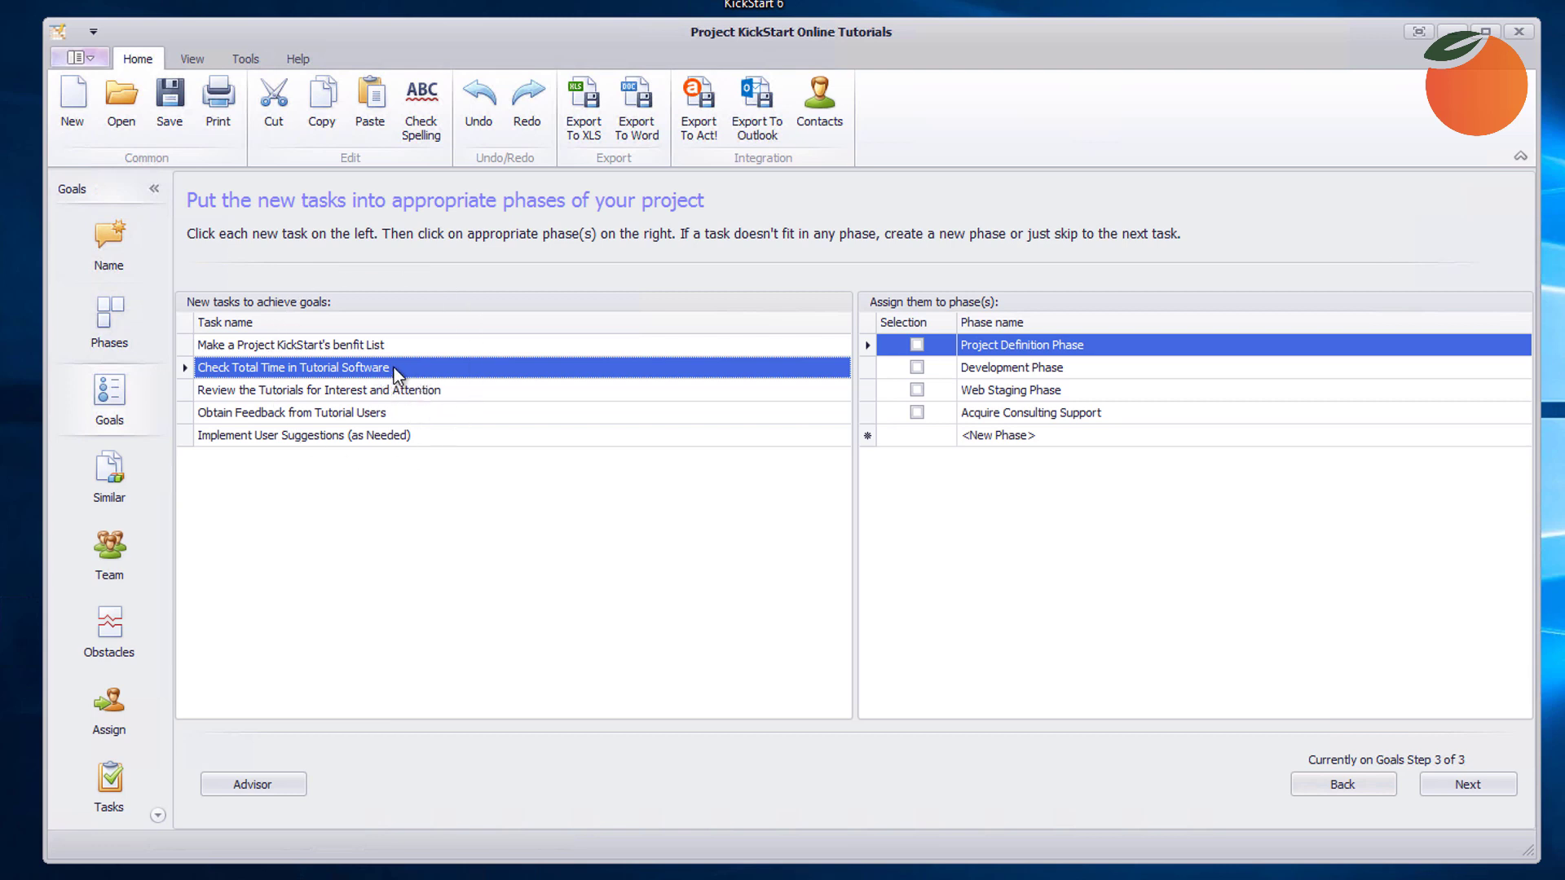
pyautogui.click(449, 389)
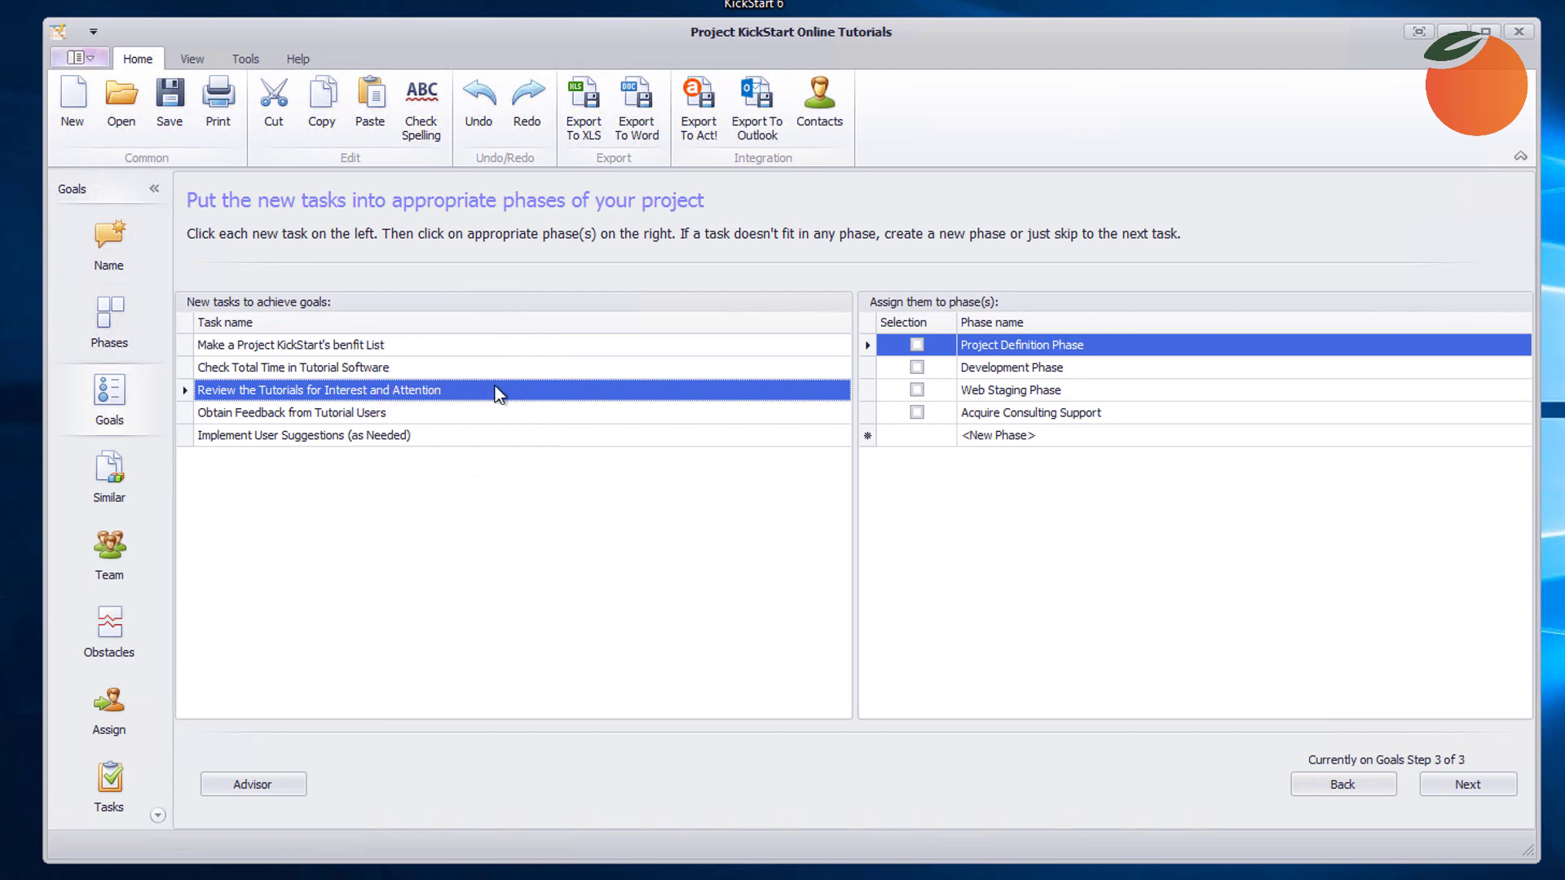
pyautogui.click(916, 345)
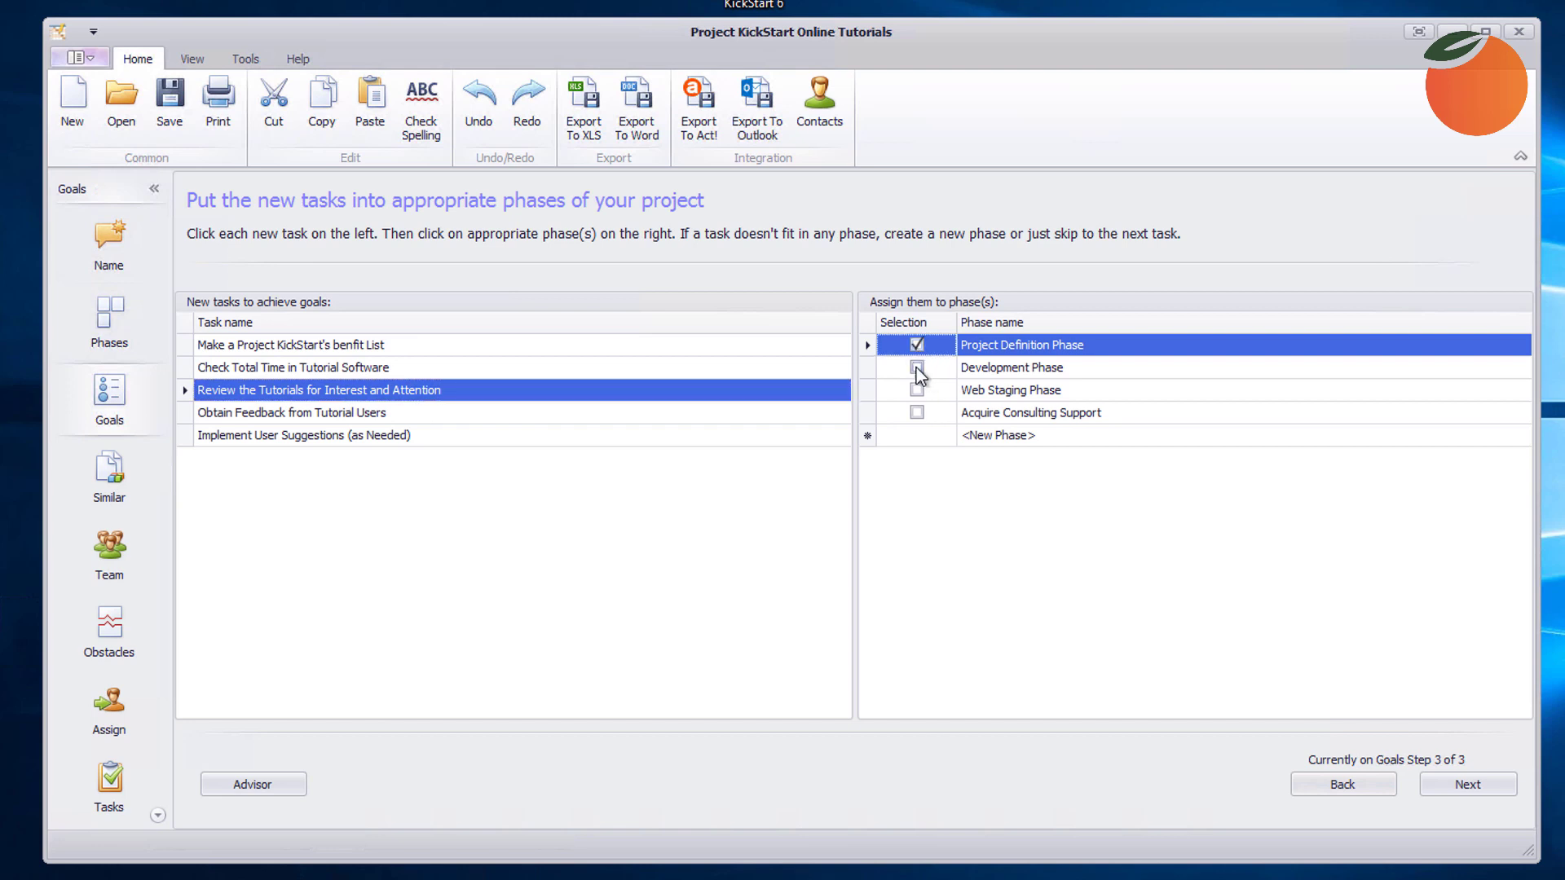
pyautogui.click(916, 367)
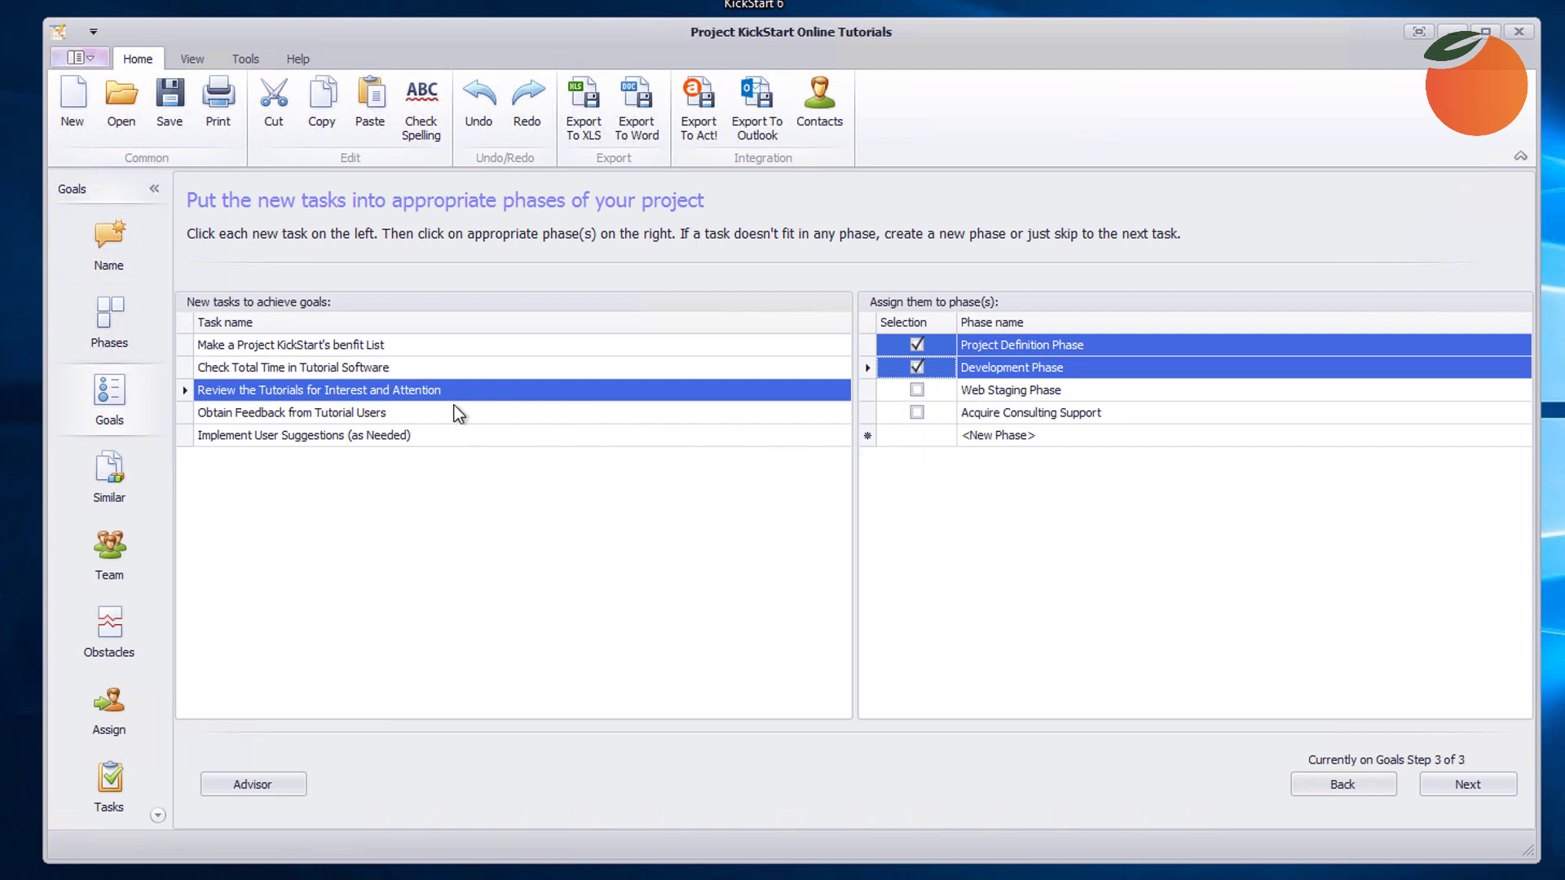
pyautogui.click(367, 411)
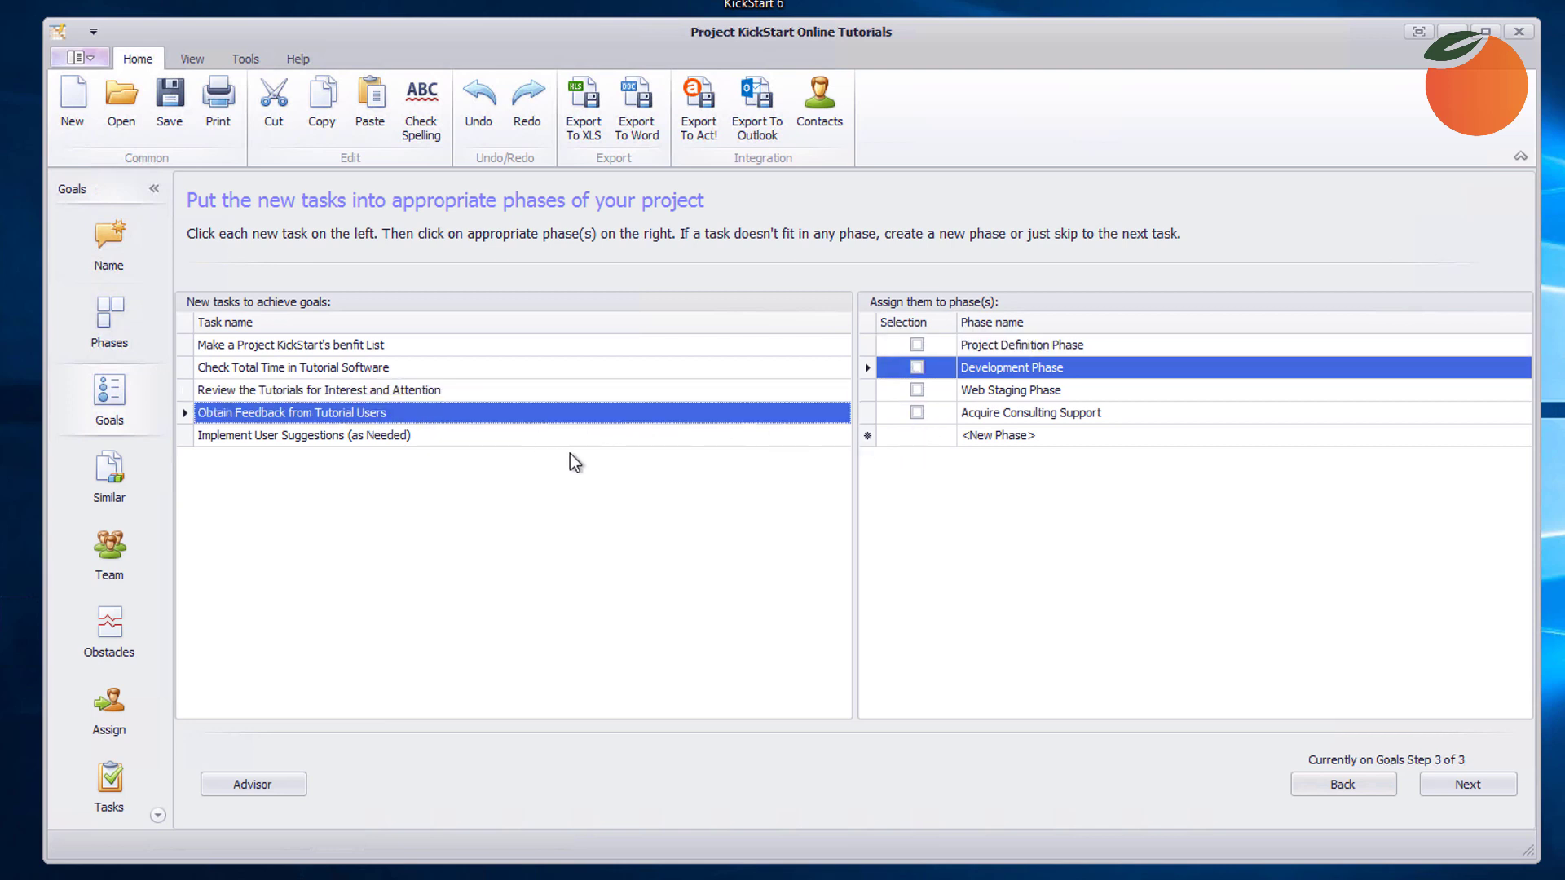
pyautogui.click(978, 420)
# Step: Add 'Post Production Phase' and assign the feedback and Implement User Suggestions tasks to it
pyautogui.click(995, 434)
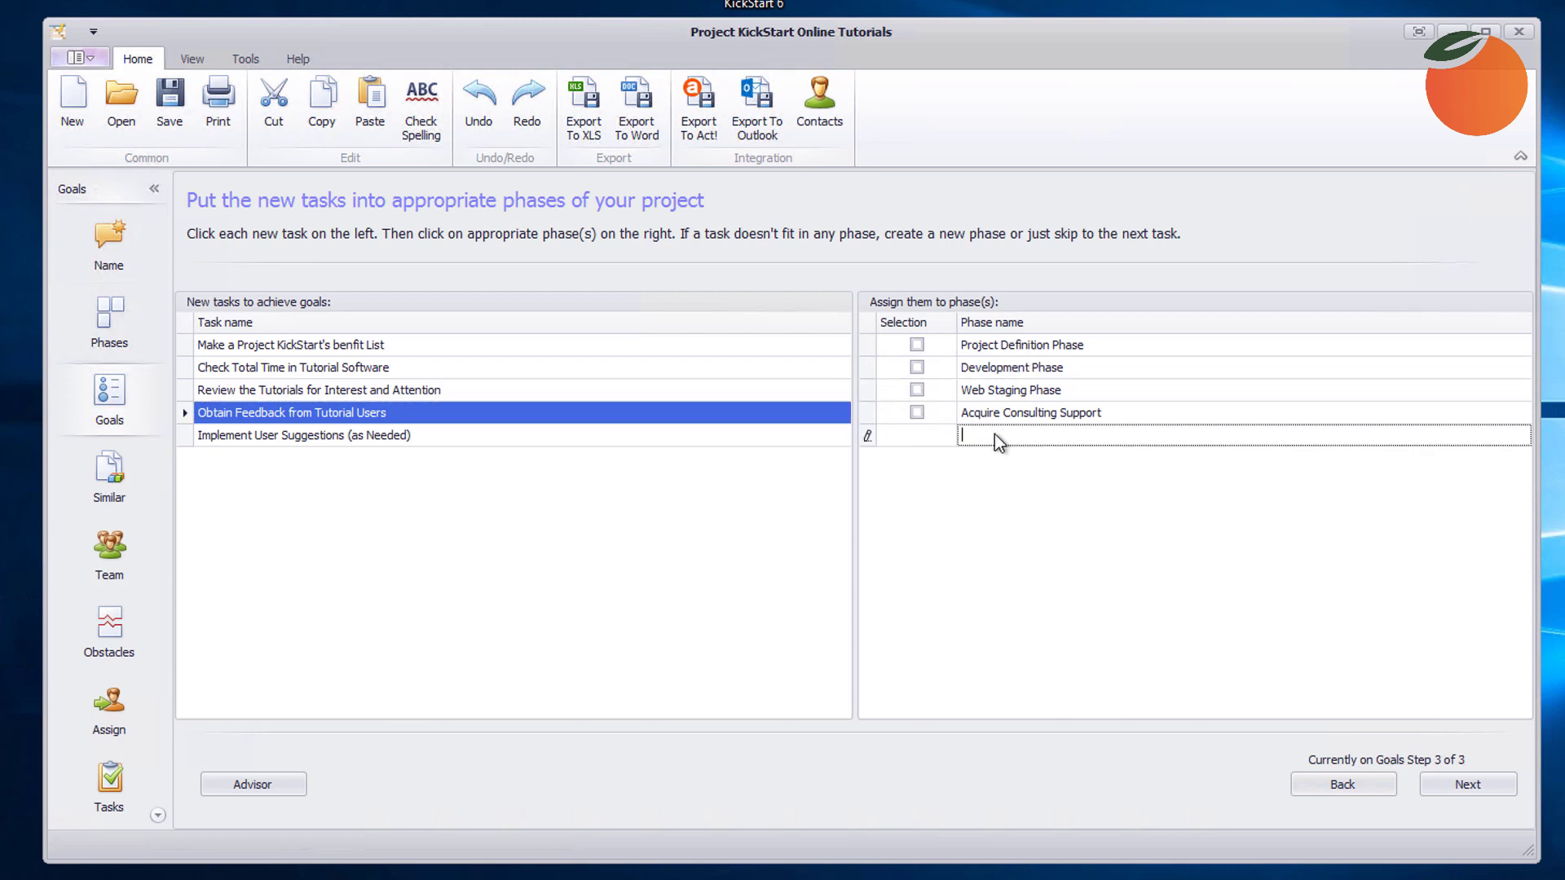
pyautogui.write('Post Productio')
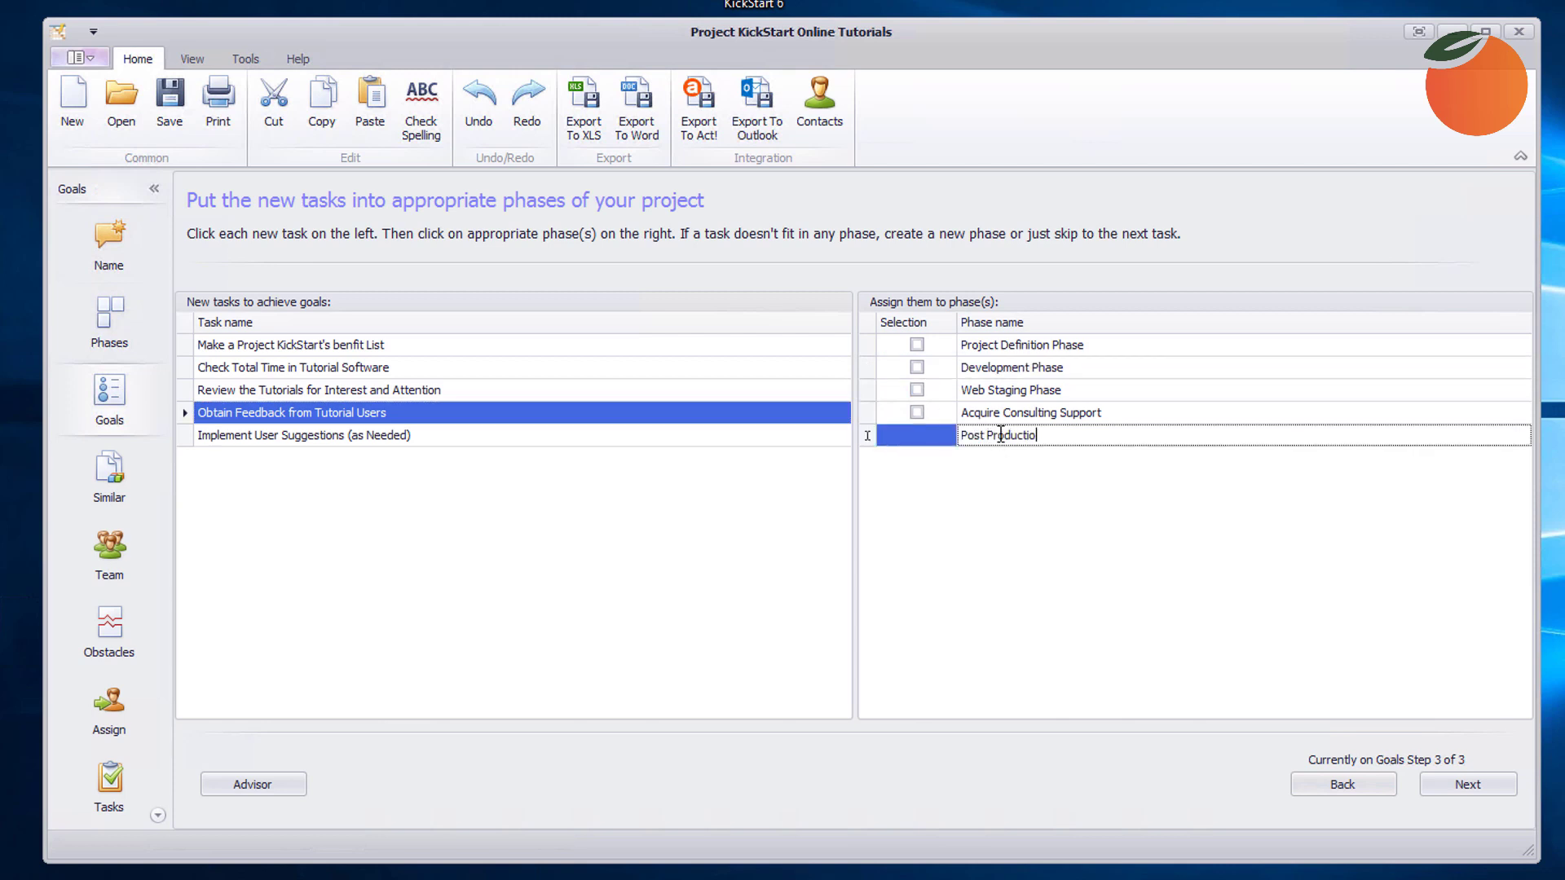
pyautogui.write('n Phase')
pyautogui.press('Return')
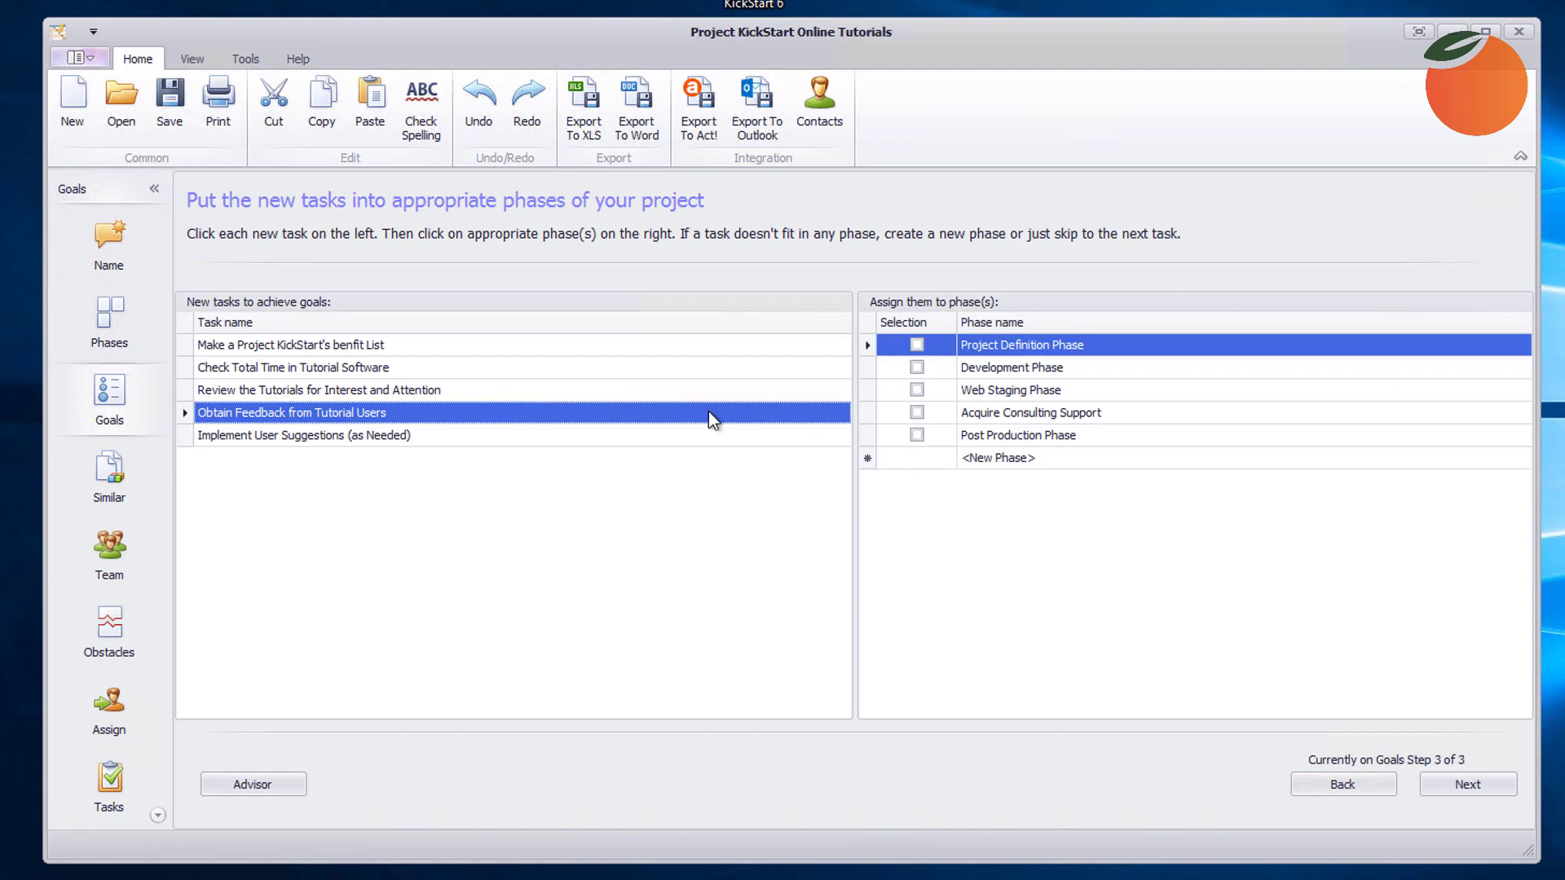
pyautogui.click(446, 412)
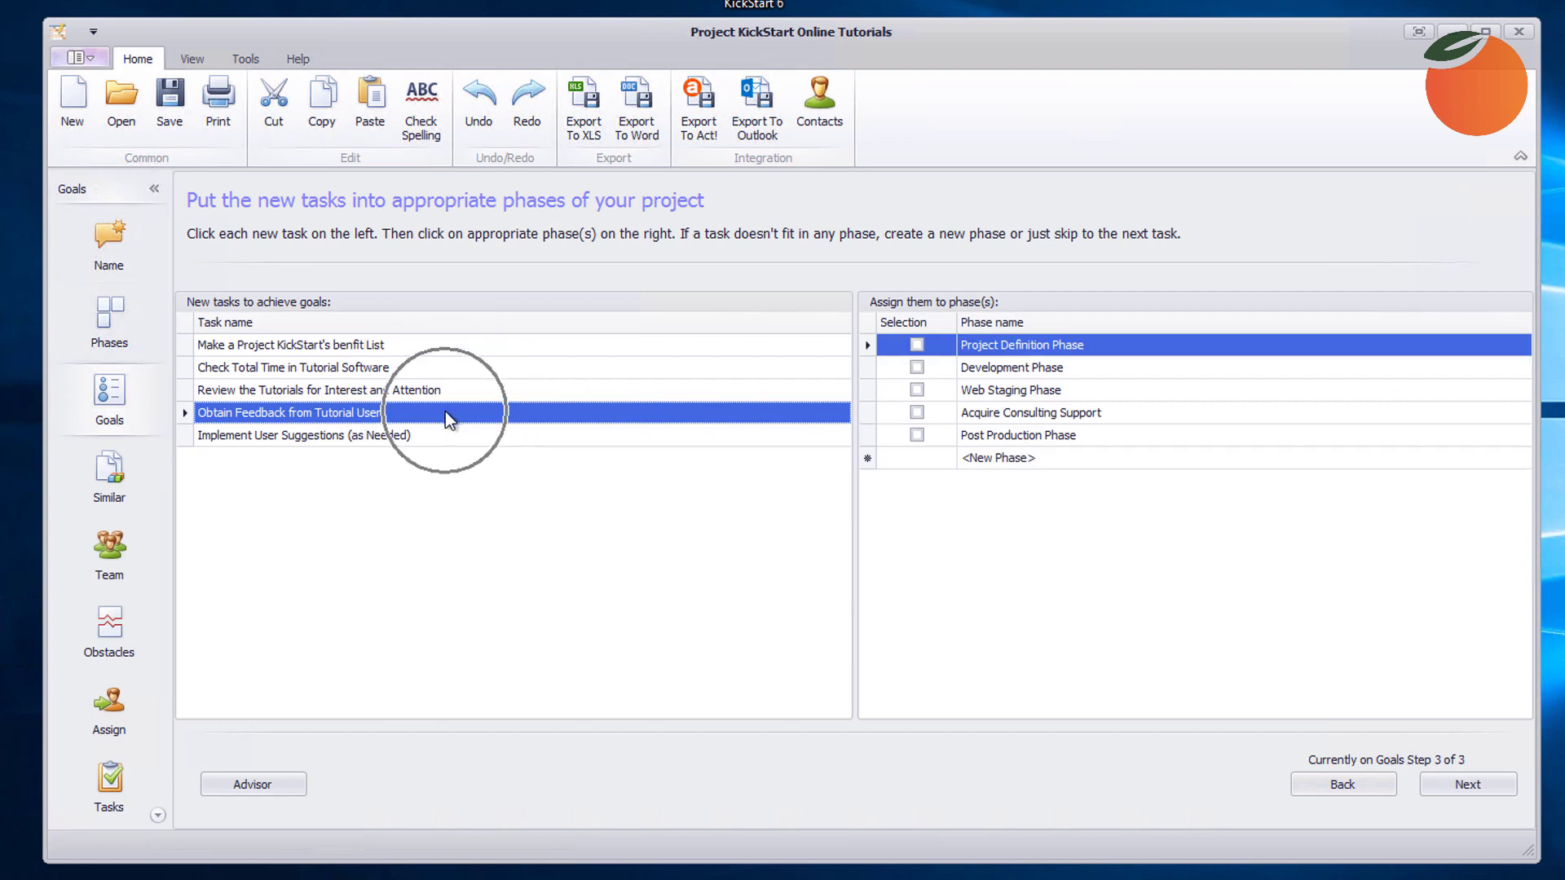
pyautogui.click(916, 437)
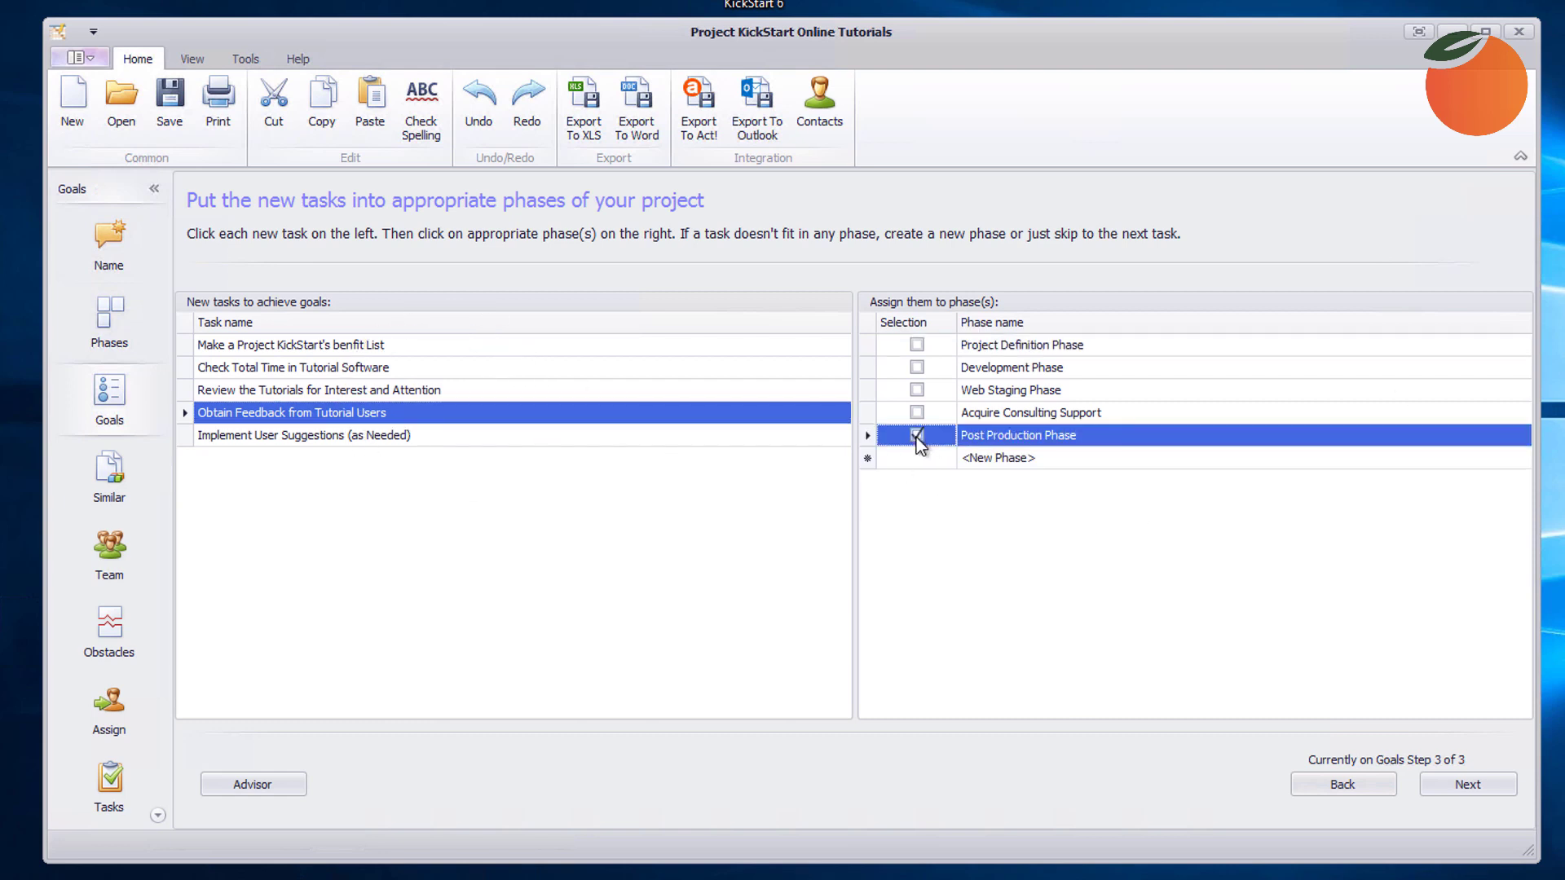
pyautogui.click(505, 435)
pyautogui.click(917, 435)
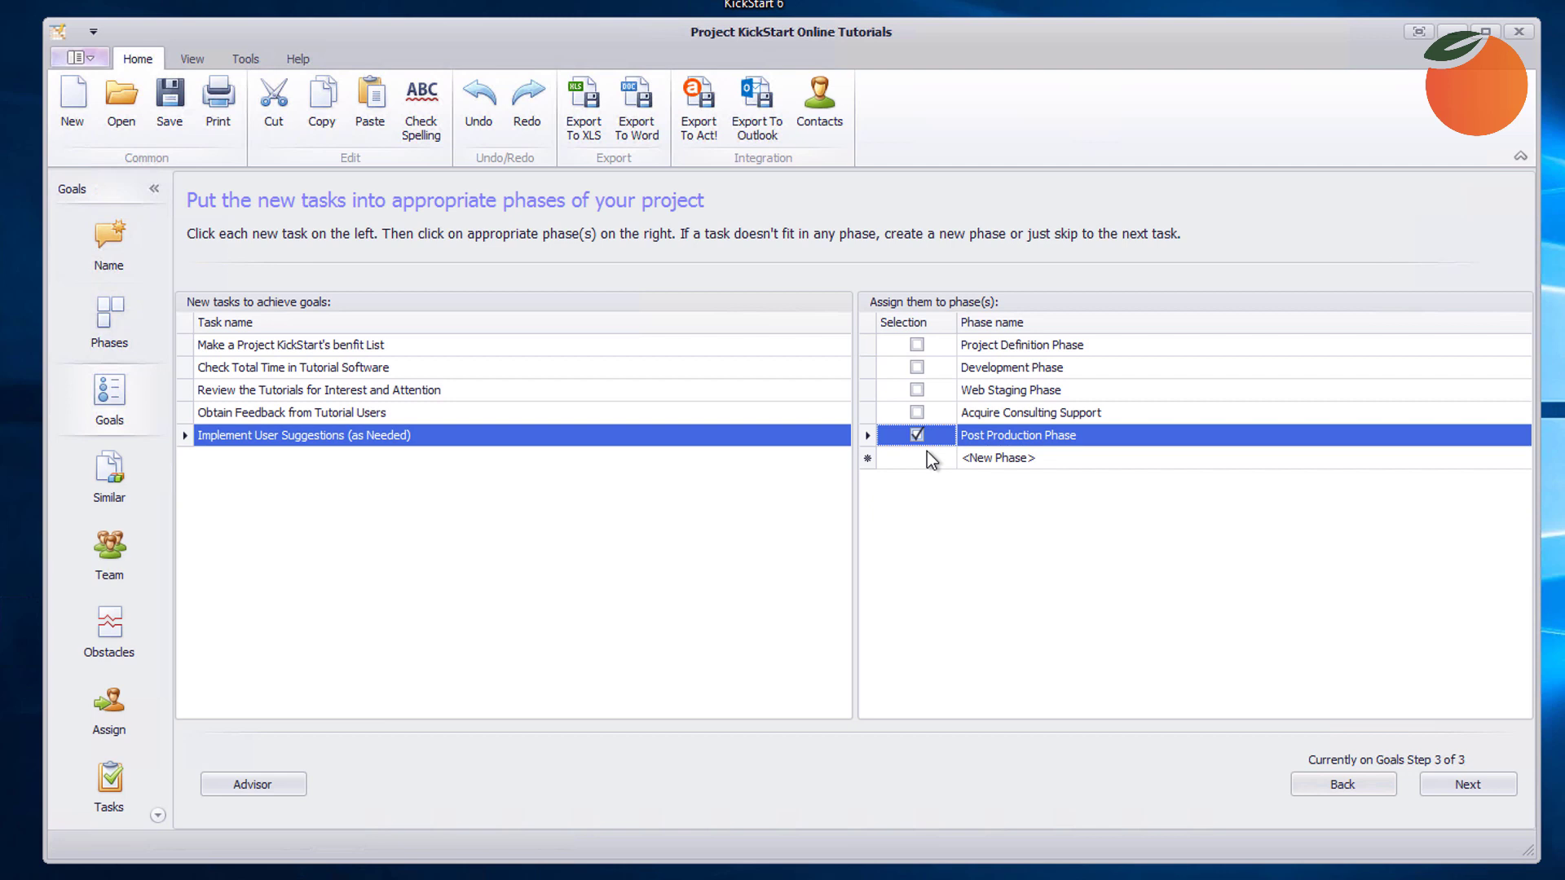
# Step: Pass the Similar projects step with both projects left unchecked, then go to the Team step
pyautogui.click(1445, 783)
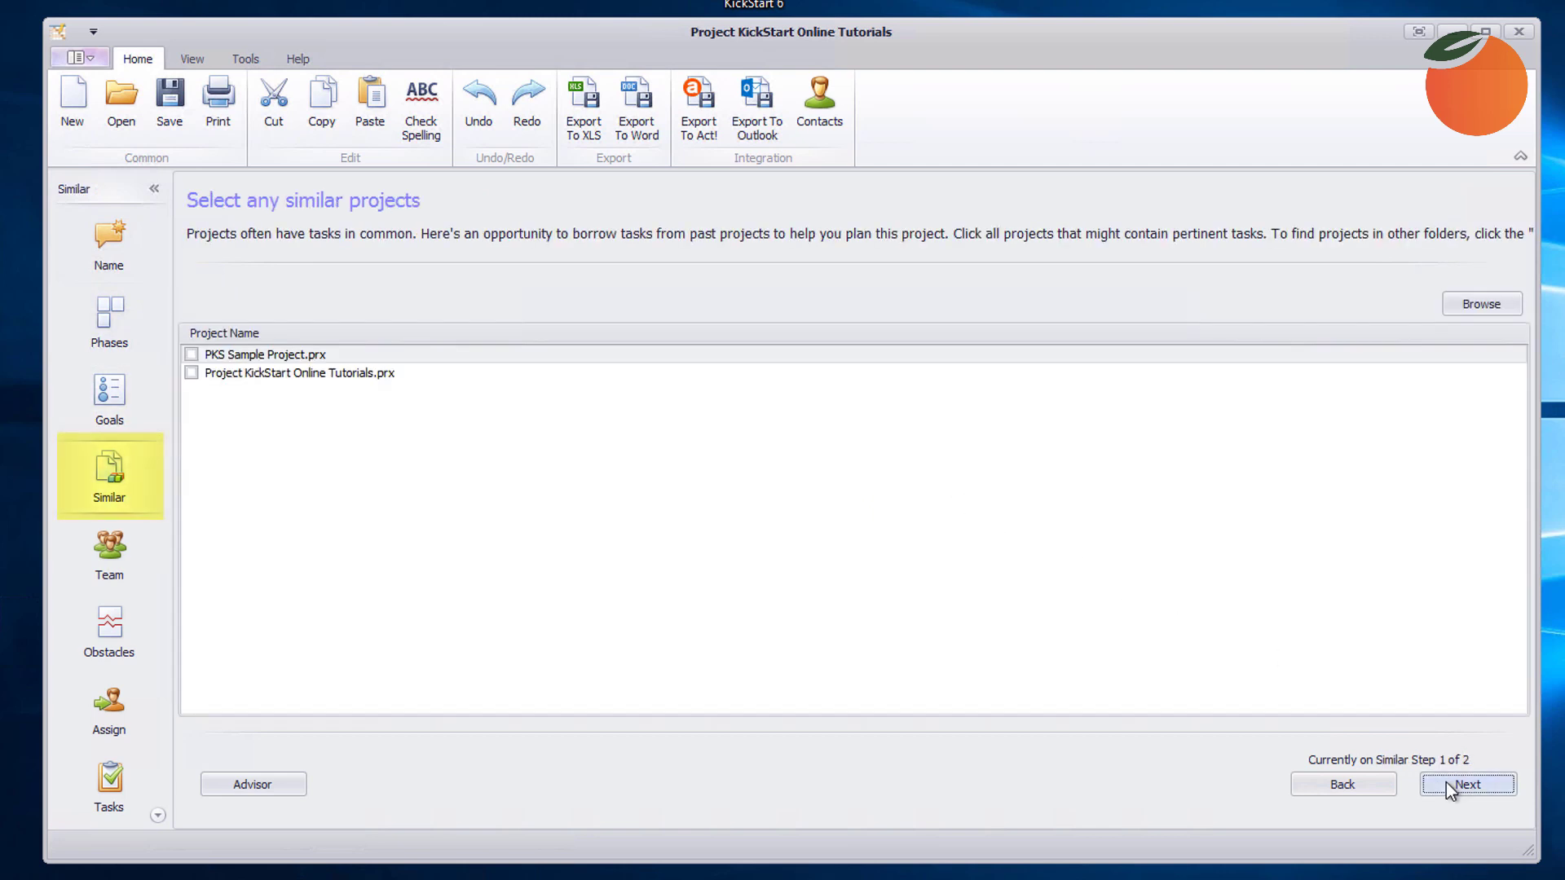
pyautogui.click(128, 499)
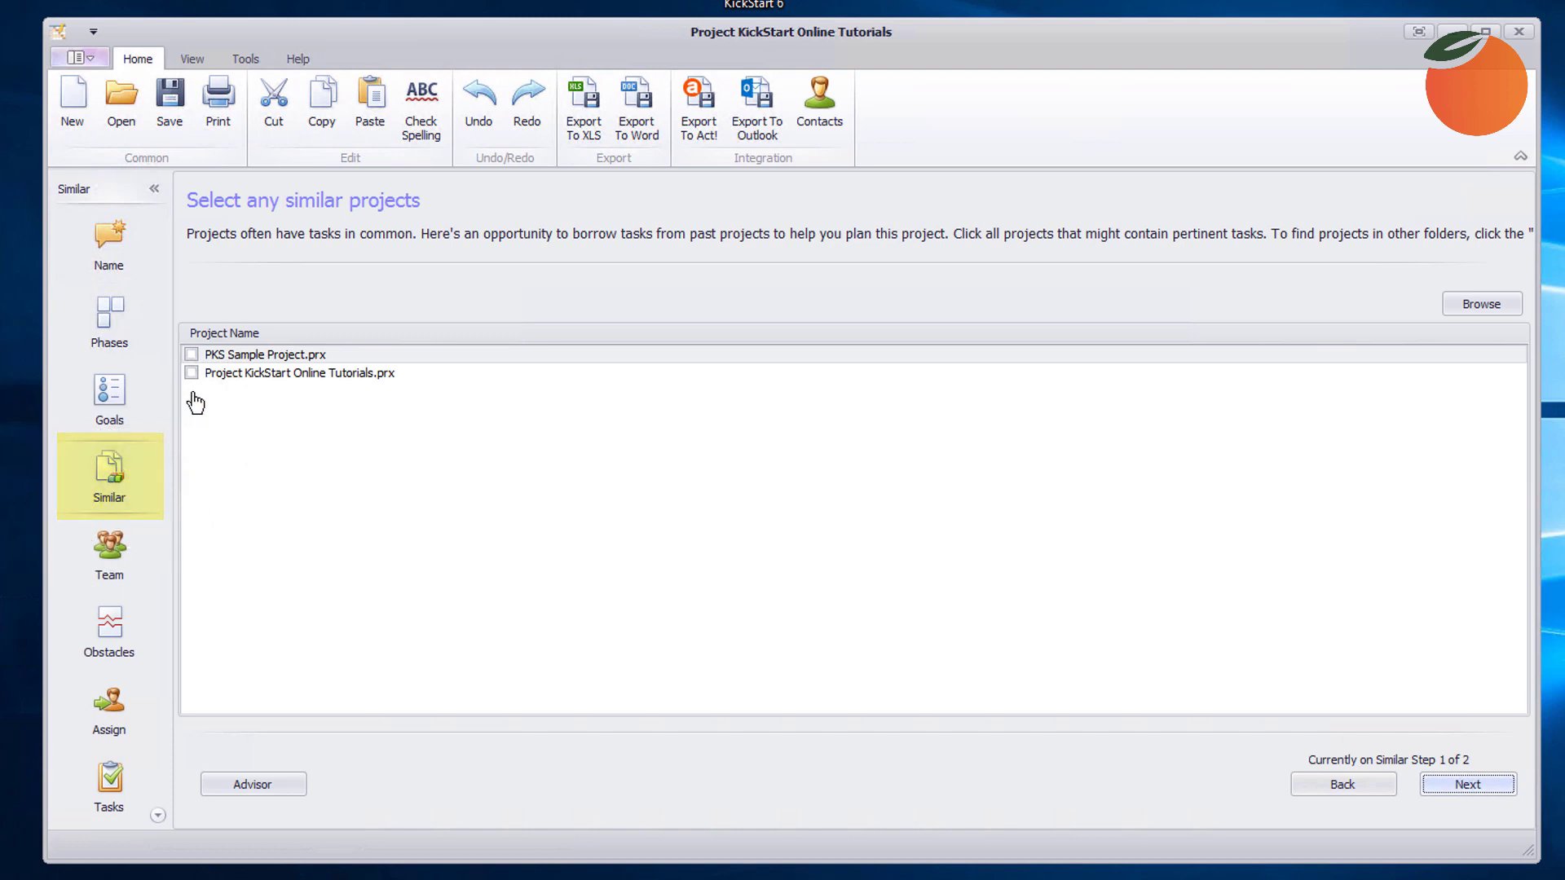
pyautogui.click(259, 378)
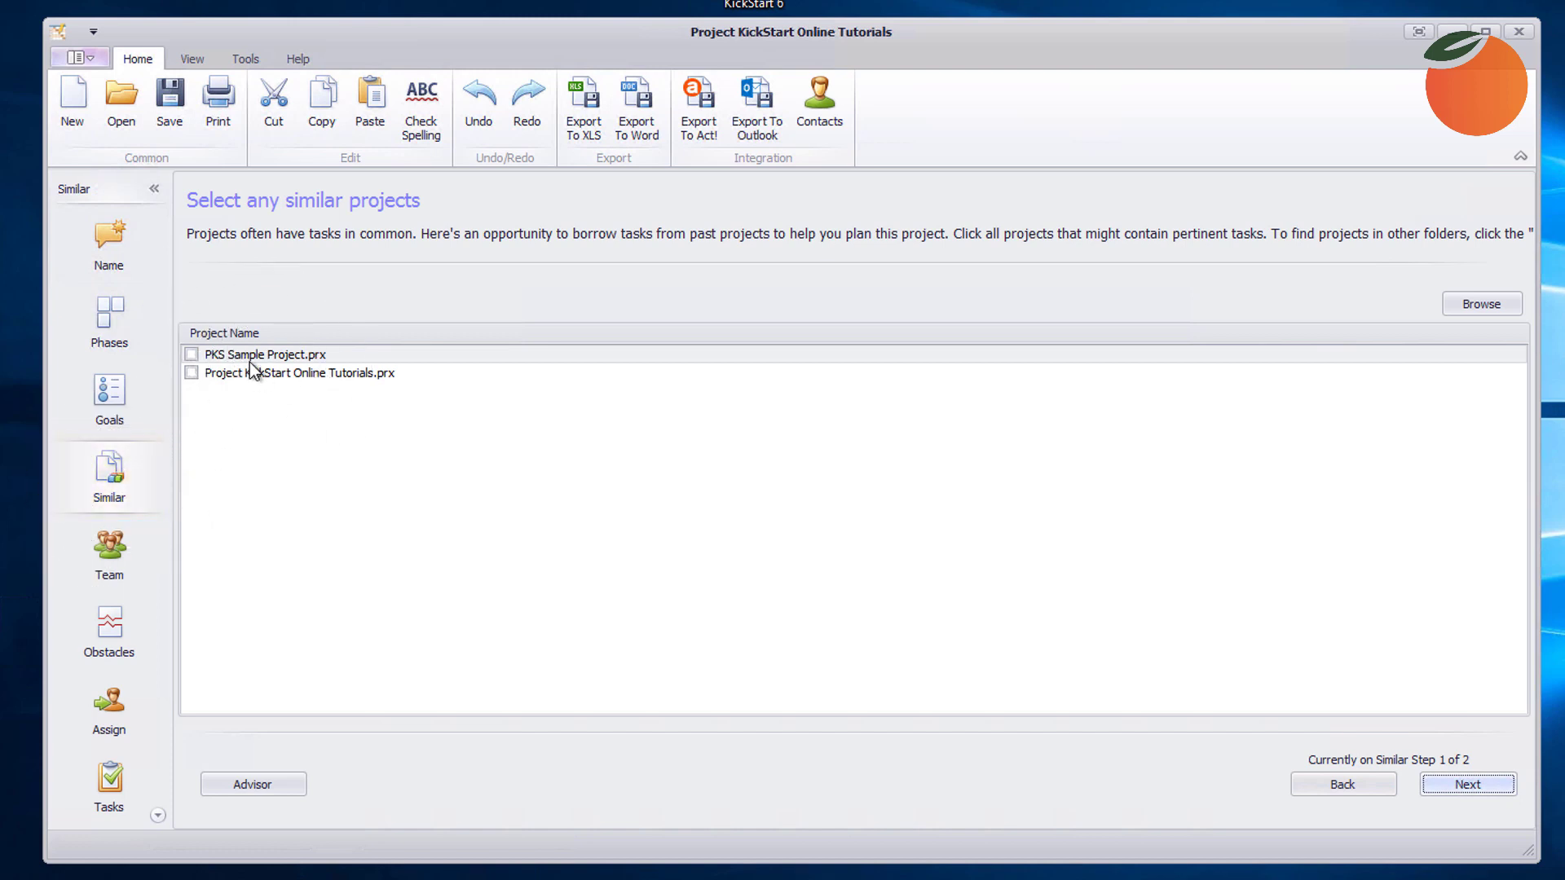
pyautogui.click(249, 366)
pyautogui.click(107, 547)
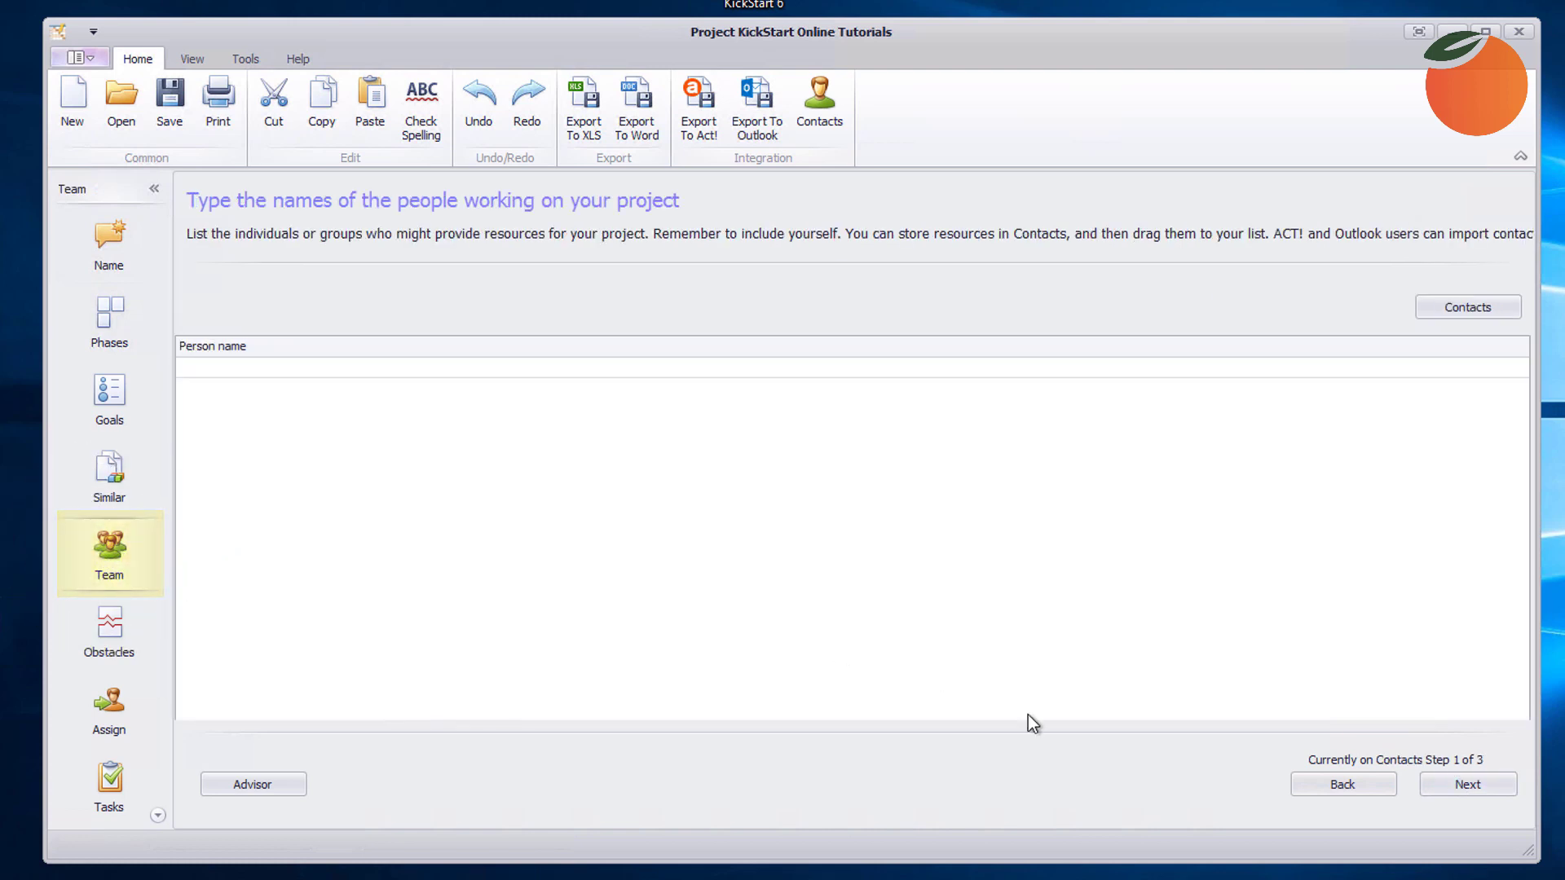
# Step: Enter two team members' first names plus Consultant in the Person name list
pyautogui.click(231, 371)
pyautogui.write('Raymond')
pyautogui.press('Return')
pyautogui.write('Carol')
pyautogui.press('Return')
pyautogui.write('Consultant')
pyautogui.press('Return')
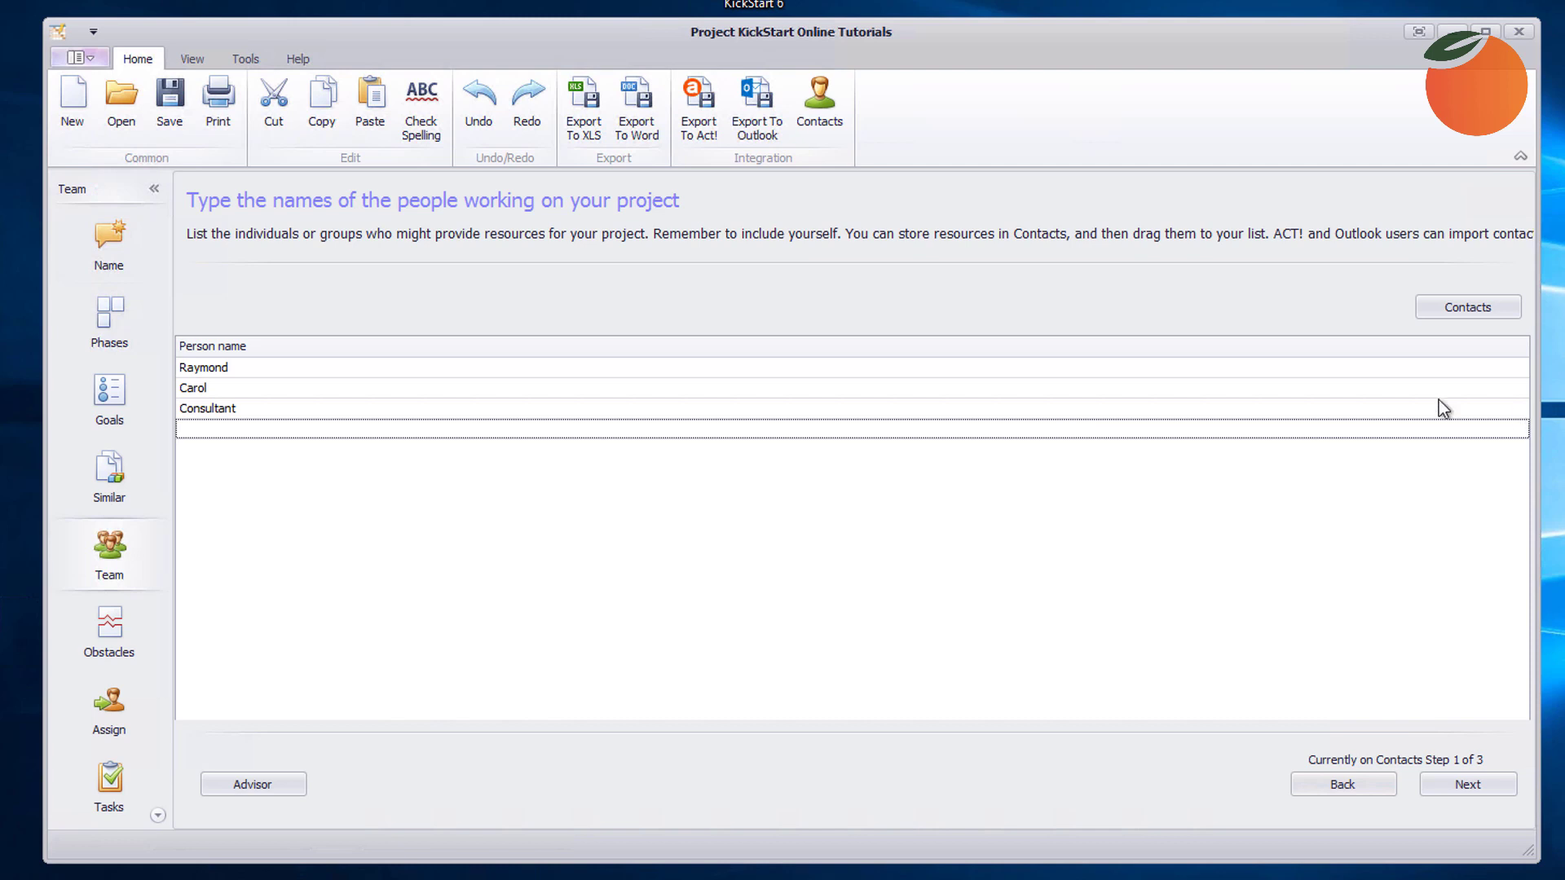
pyautogui.click(959, 369)
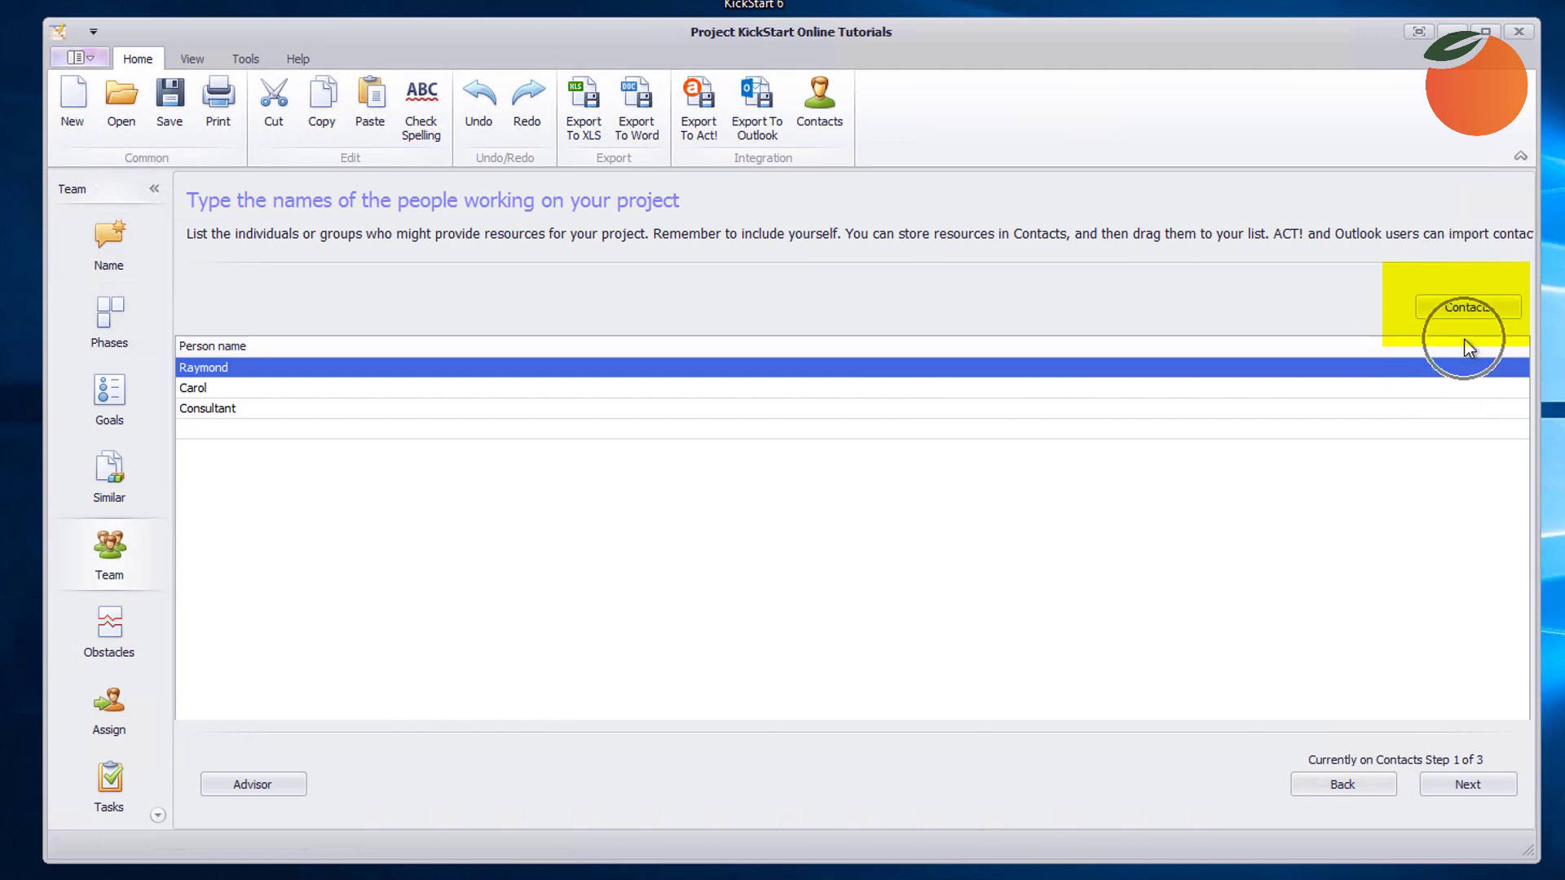
# Step: View the Contacts list, cancel it without adding anyone, and go to the Obstacles step
pyautogui.click(1459, 307)
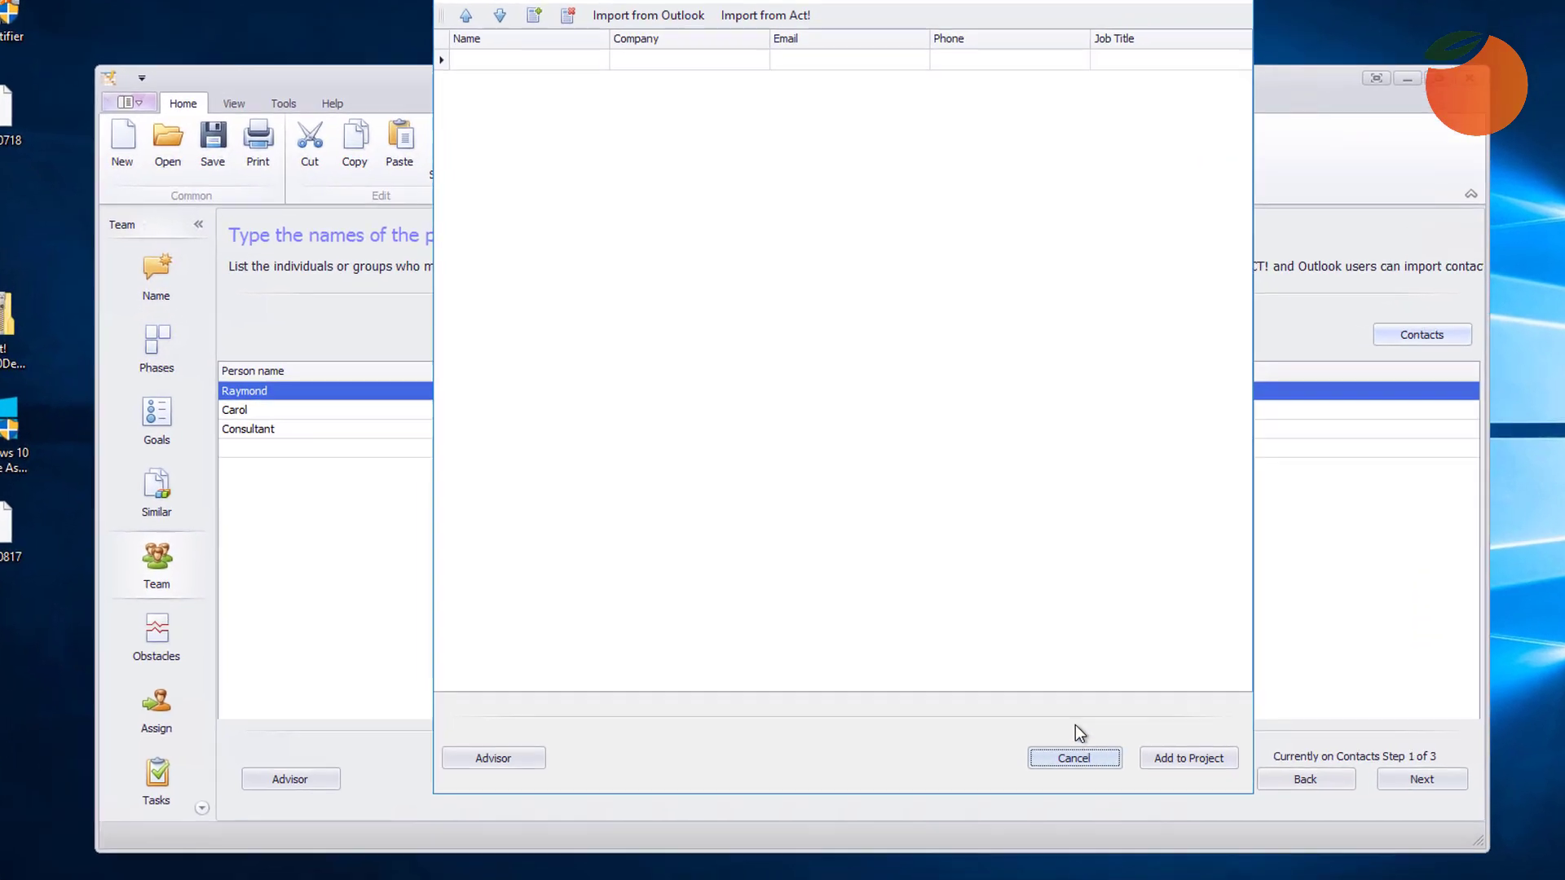
pyautogui.click(1074, 756)
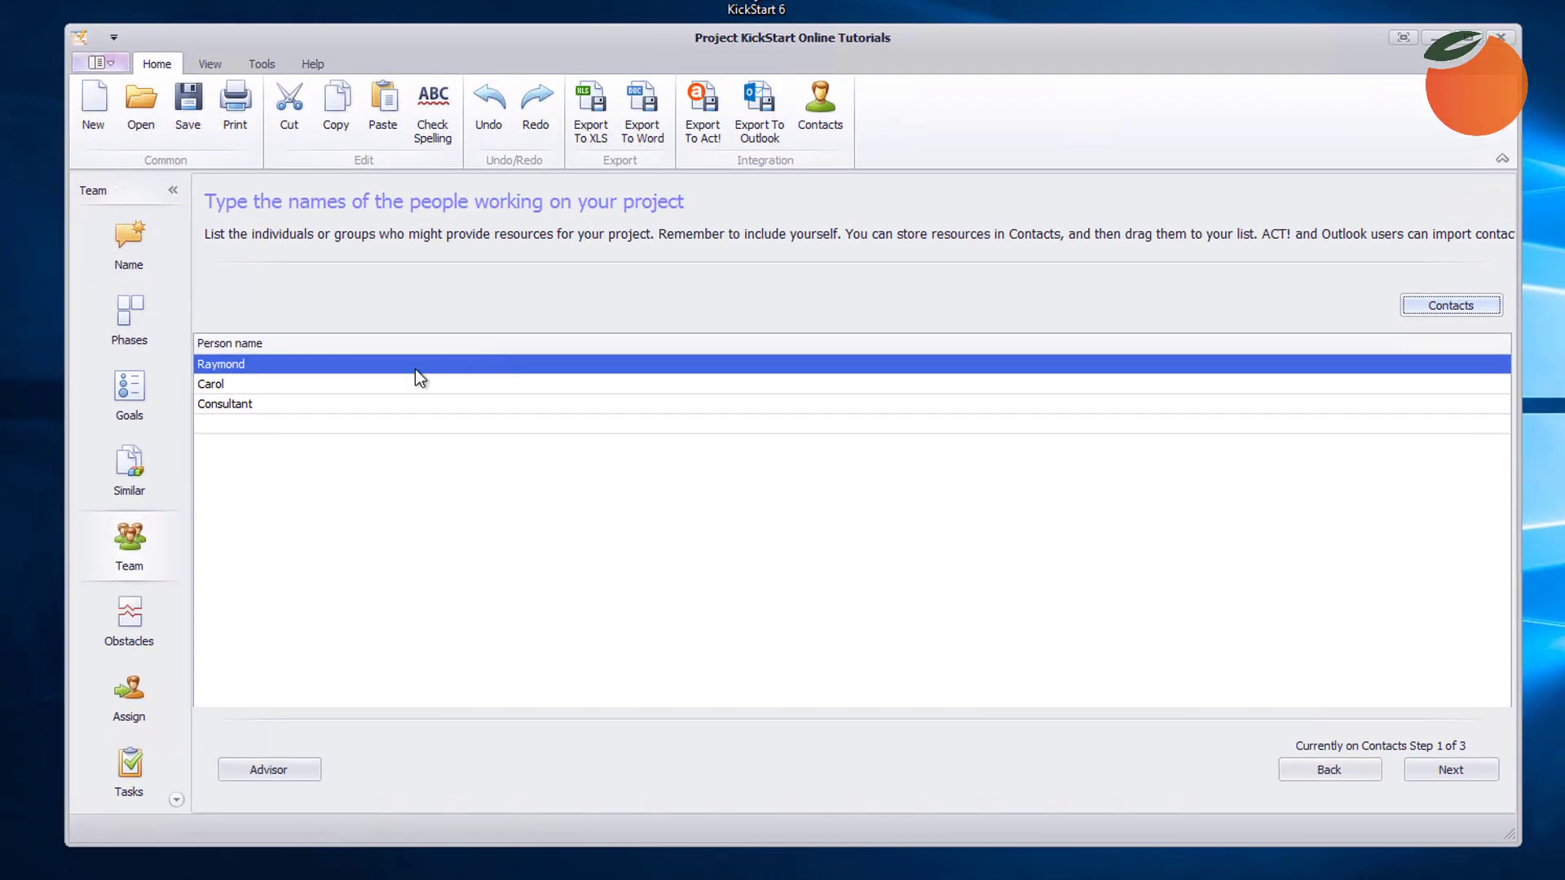
pyautogui.click(177, 640)
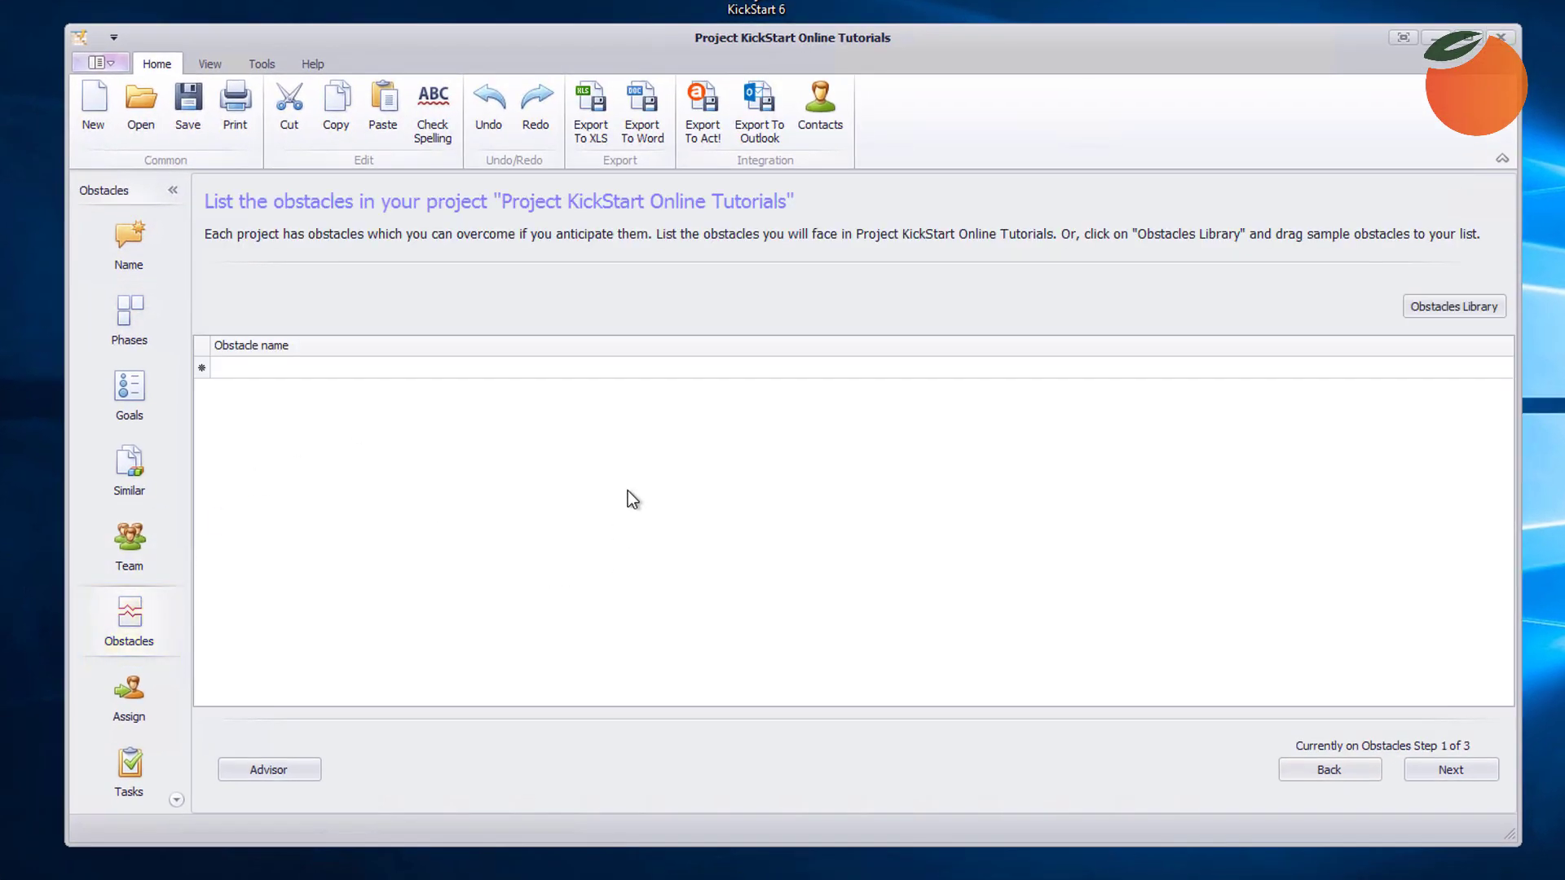
# Step: Enter 'Problems with Tutorial Development Software' as the first obstacle name
pyautogui.click(293, 369)
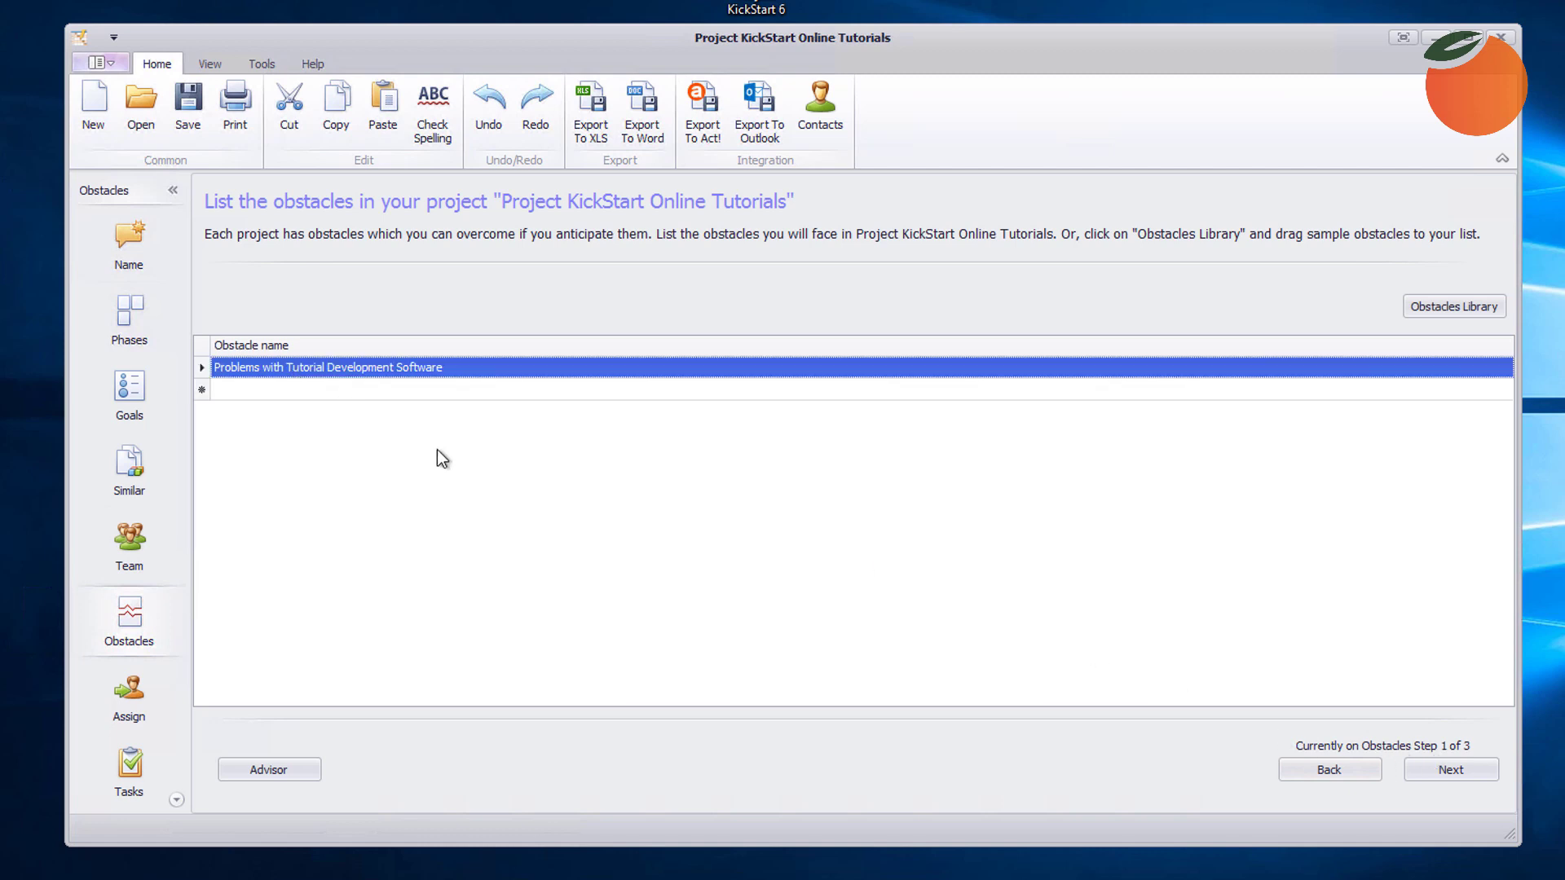
pyautogui.click(1447, 771)
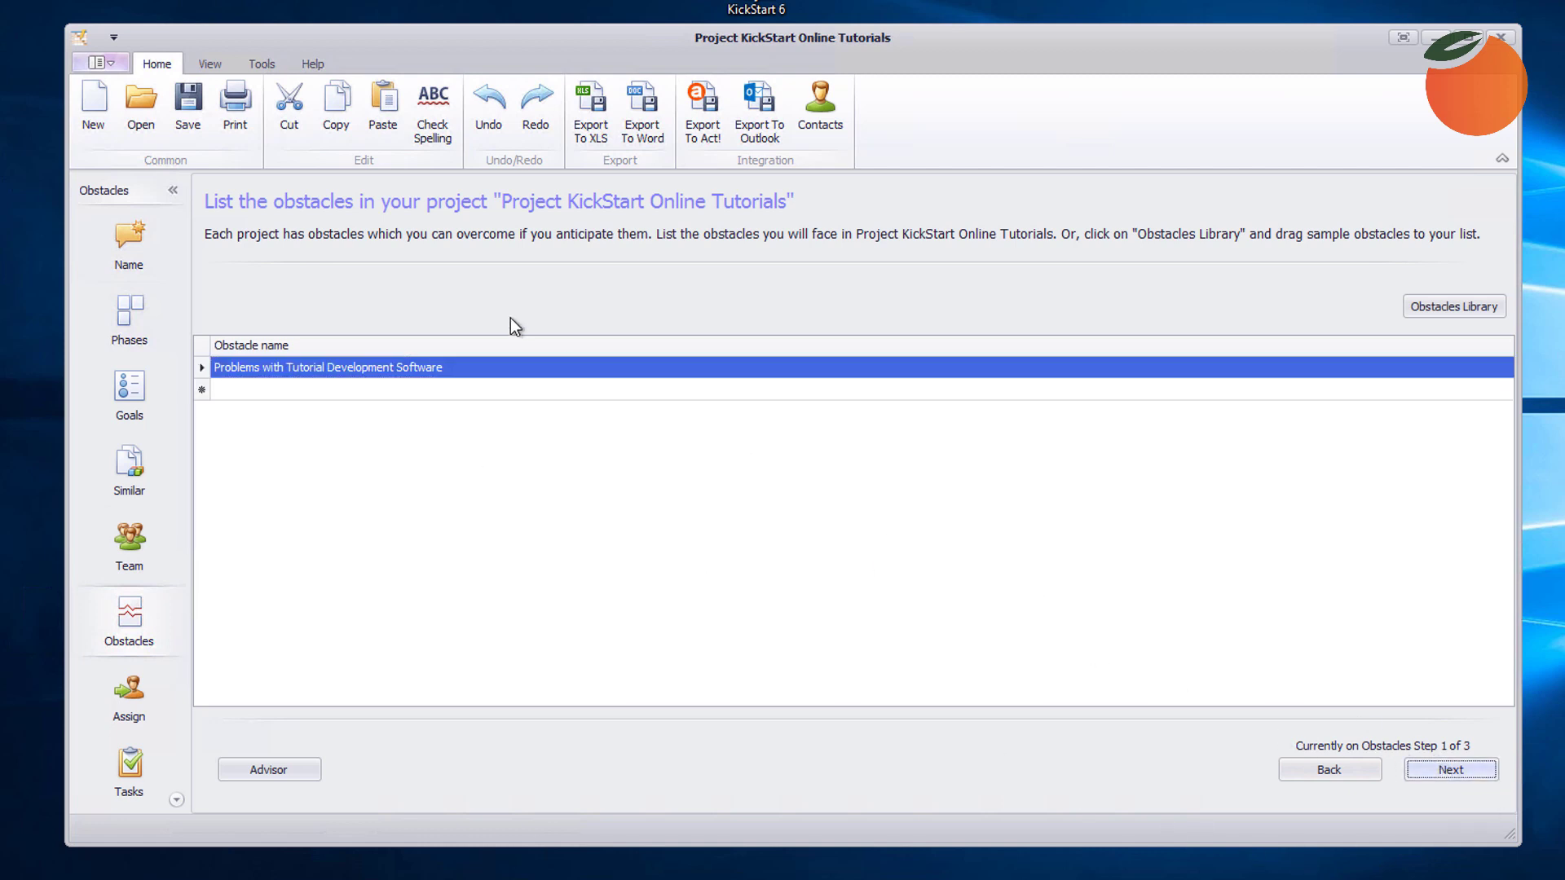
# Step: In Obstacles Step 2, paste in Check for updates, Shift to a Different Product and Accept limitations
pyautogui.click(1447, 773)
pyautogui.click(247, 527)
pyautogui.write('Check for updates')
pyautogui.press('Return')
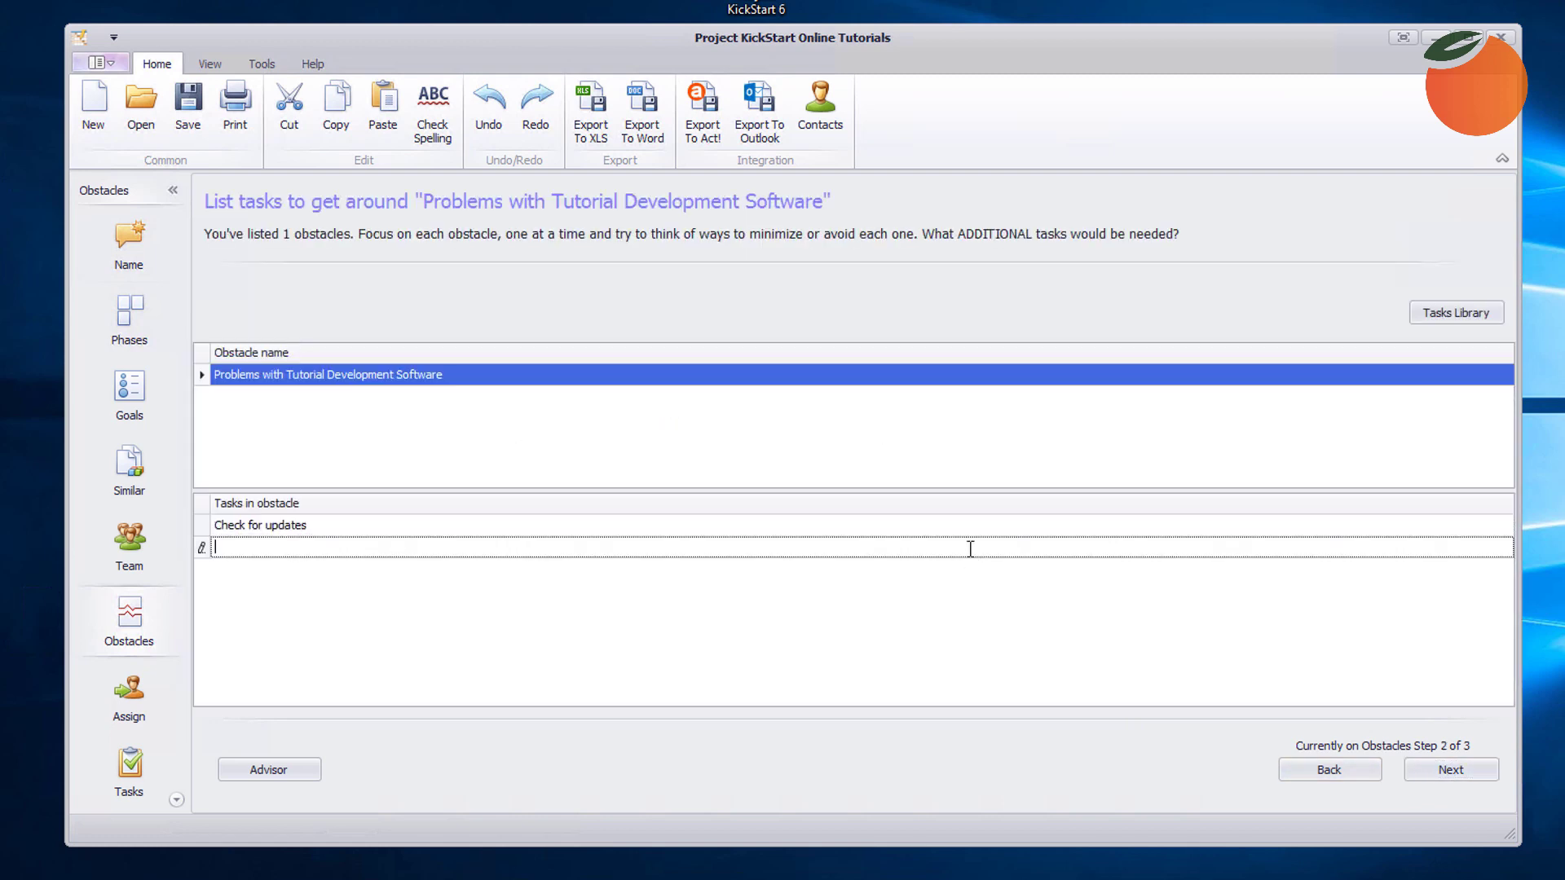
pyautogui.write('Shift to a Different Product')
pyautogui.press('Return')
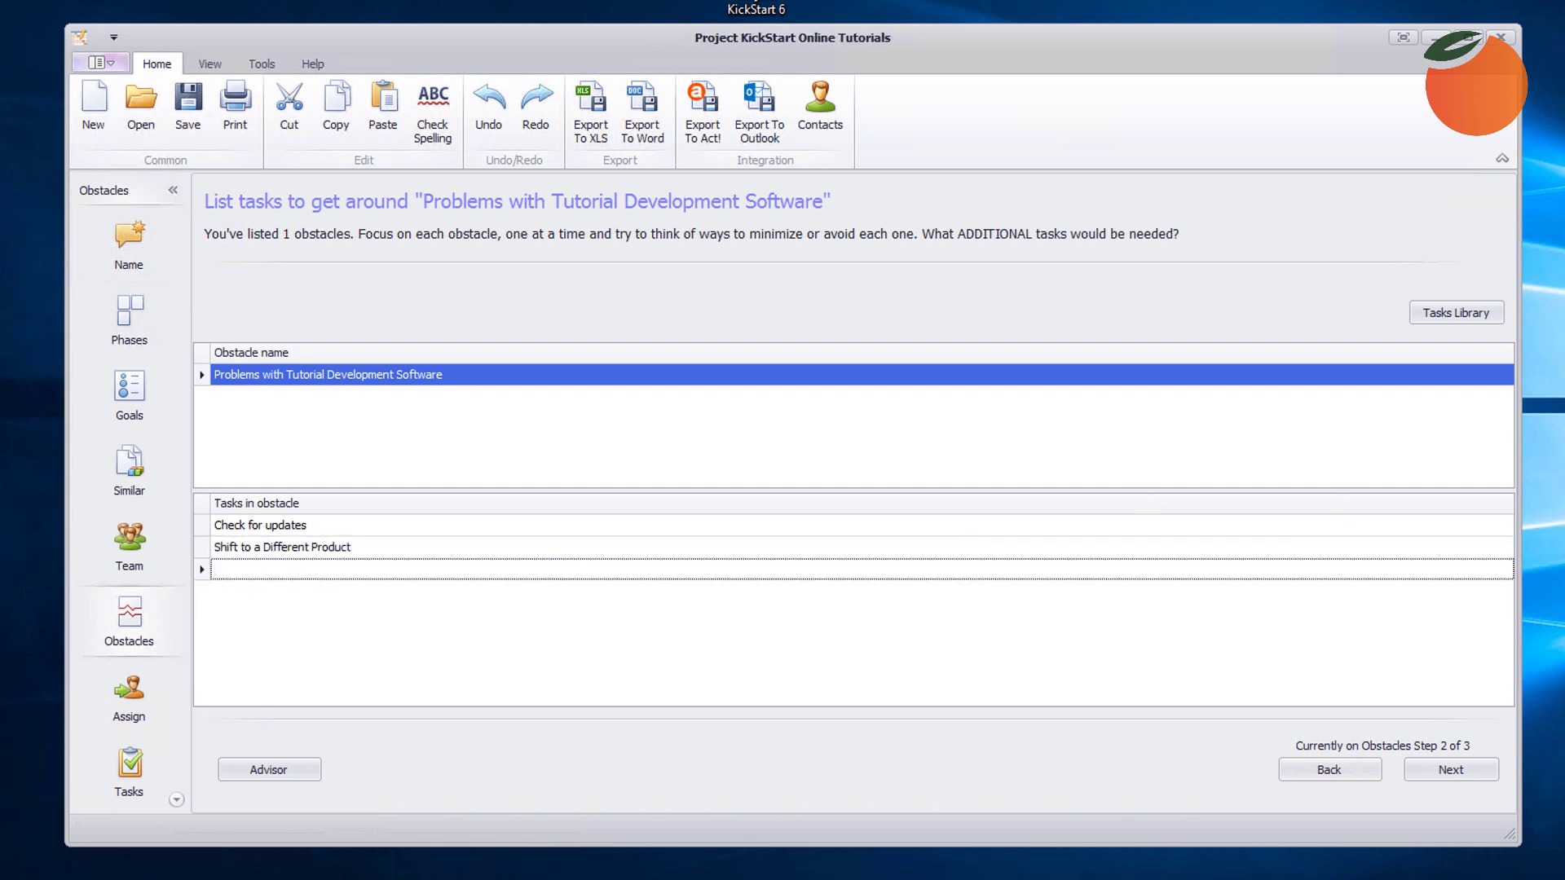
pyautogui.click(1076, 571)
pyautogui.write('Accept limitations')
pyautogui.click(1139, 525)
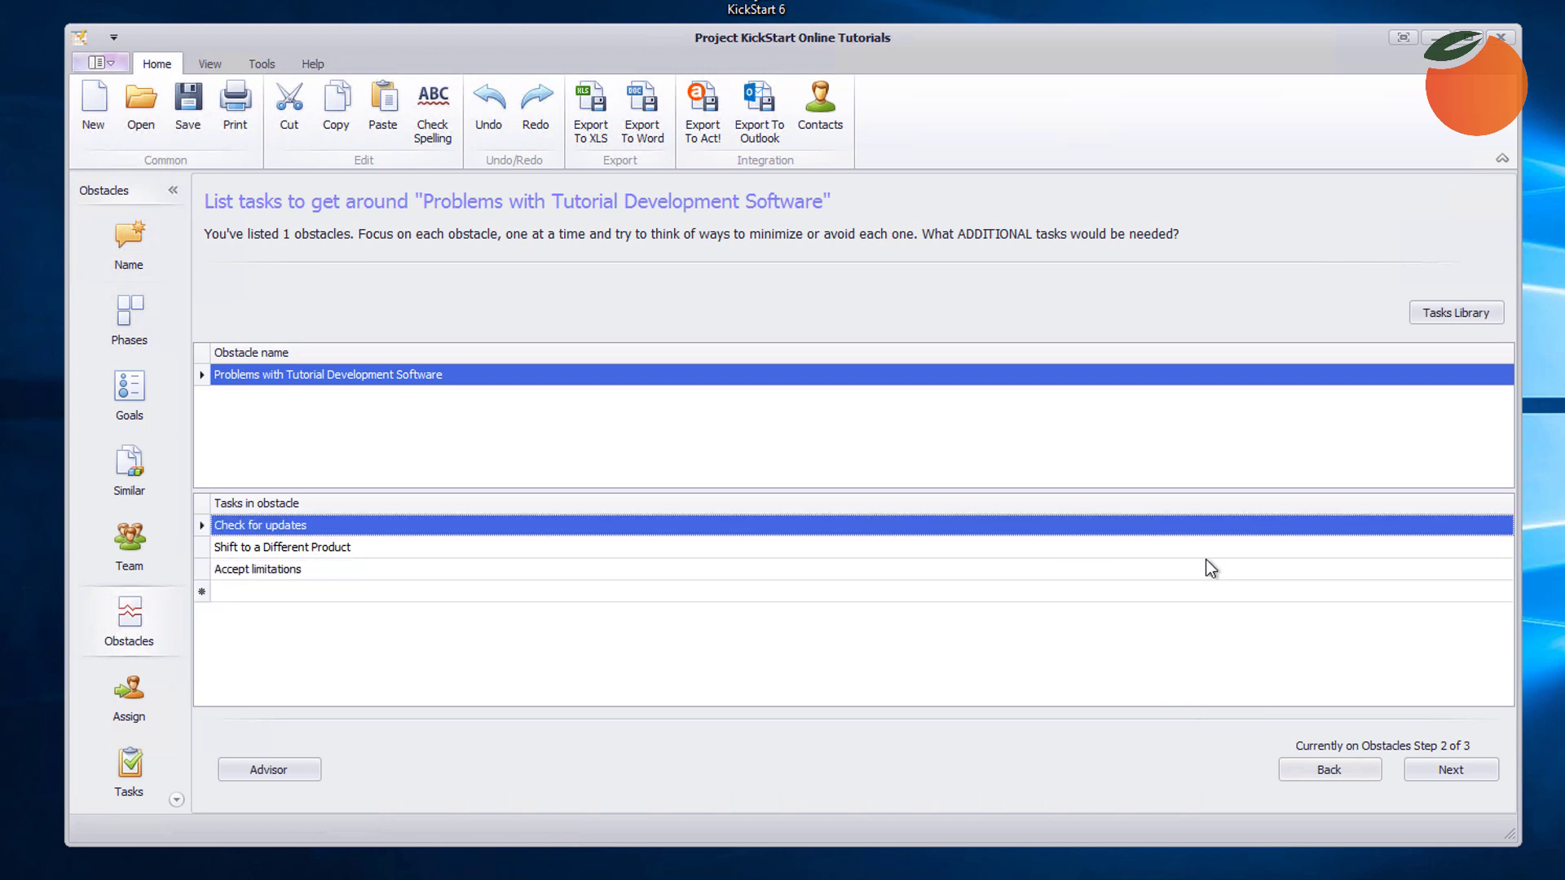